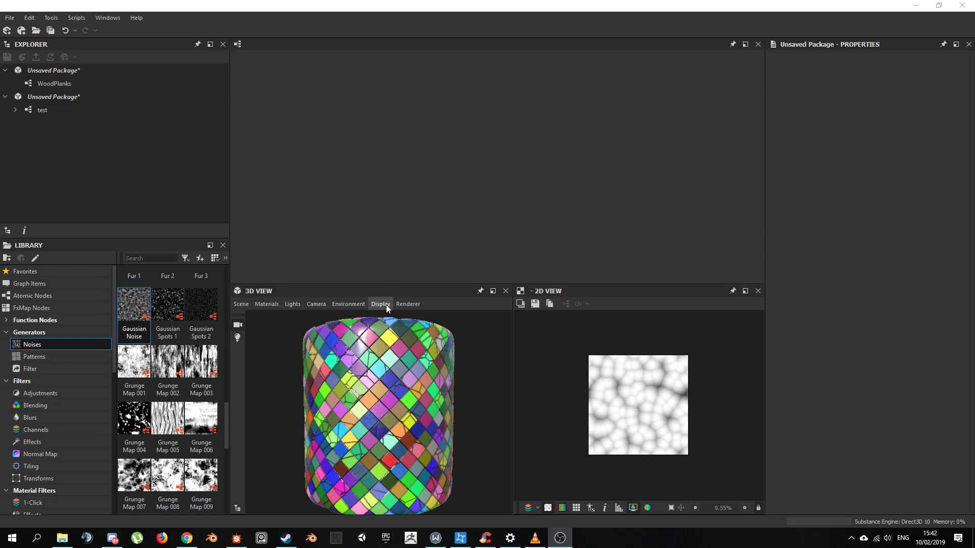
- Create a new substance graph named test2 from the Physically Based (Metallic/Roughness) template
{"action": "mouse_move", "coordinate": [366, 356]}
{"action": "left_mouse_down"}
{"action": "mouse_move", "coordinate": [349, 391]}
{"action": "mouse_move", "coordinate": [404, 374]}
{"action": "mouse_move", "coordinate": [443, 397]}
{"action": "mouse_move", "coordinate": [392, 407]}
{"action": "mouse_move", "coordinate": [455, 409]}
{"action": "mouse_move", "coordinate": [428, 398]}
{"action": "mouse_move", "coordinate": [450, 352]}
{"action": "mouse_move", "coordinate": [431, 427]}
{"action": "mouse_move", "coordinate": [383, 430]}
{"action": "mouse_move", "coordinate": [398, 420]}
{"action": "mouse_move", "coordinate": [378, 408]}
{"action": "mouse_move", "coordinate": [407, 418]}
{"action": "left_mouse_up"}
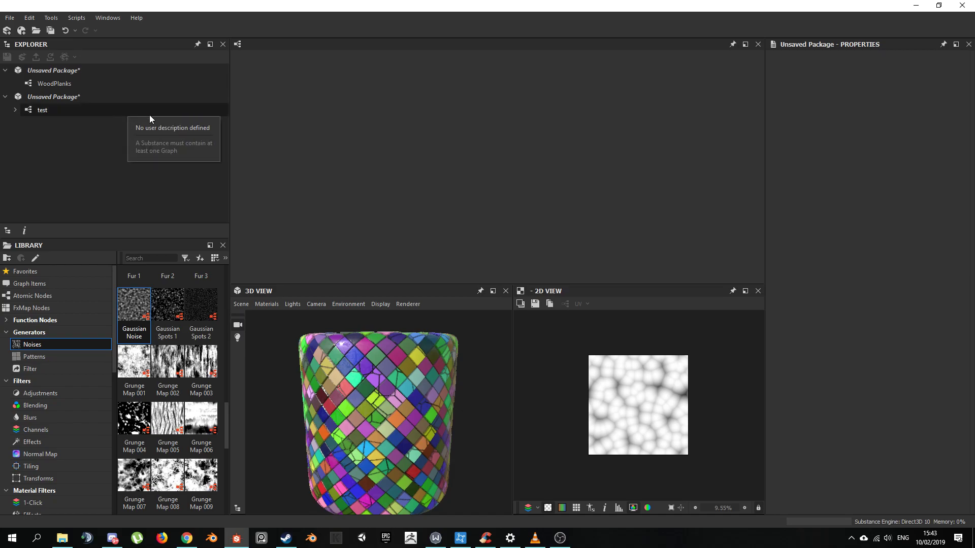
{"action": "key", "text": "ctrl+n"}
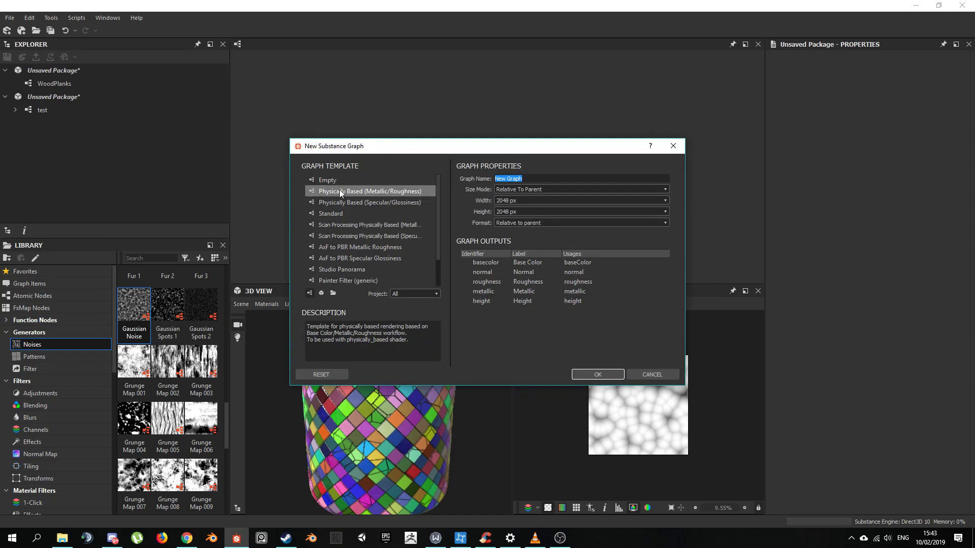
{"action": "key", "text": "BackSpace"}
{"action": "type", "text": "test2"}
{"action": "key", "text": "Return"}
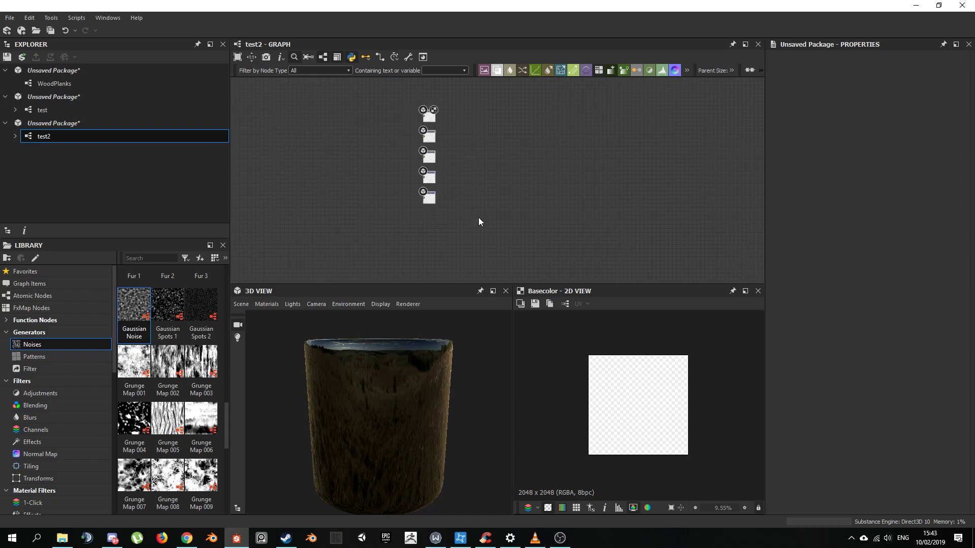
- Delete all the default output nodes from the test2 graph
{"action": "key", "text": "ctrl+a"}
{"action": "key", "text": "Delete"}
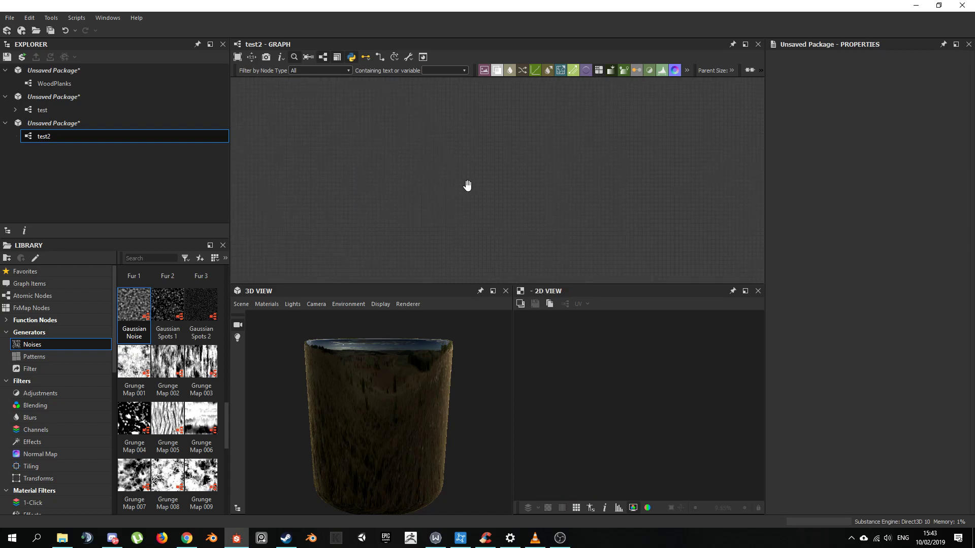
{"action": "left_click_drag", "start_coordinate": [404, 354], "coordinate": [406, 330]}
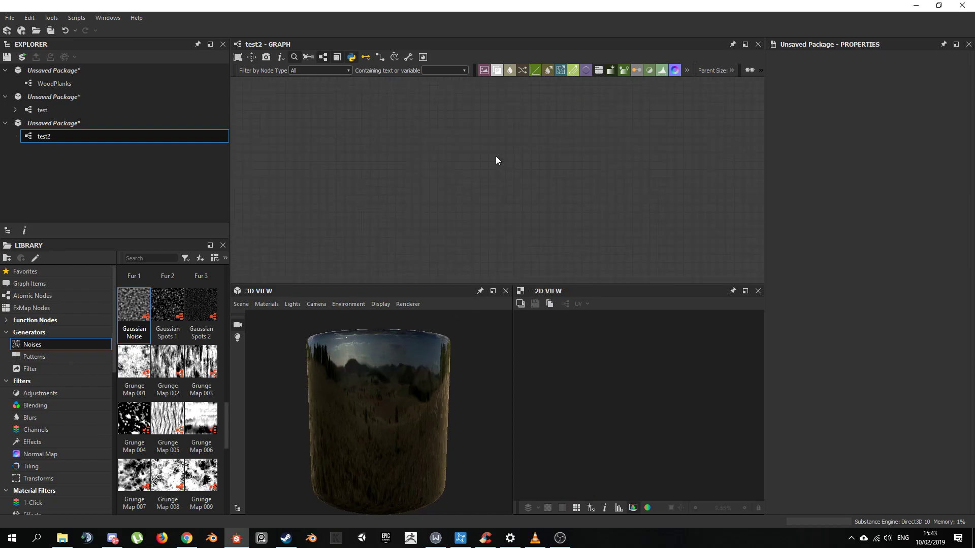
- Add a Base Material node to the empty graph and show its parameters
{"action": "key", "text": "space"}
{"action": "type", "text": "base"}
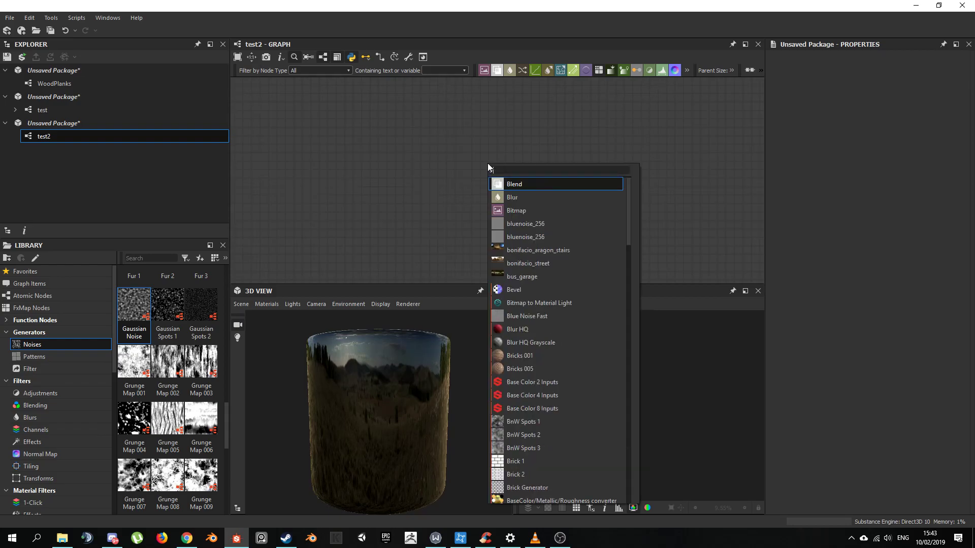
{"action": "left_click", "coordinate": [552, 252]}
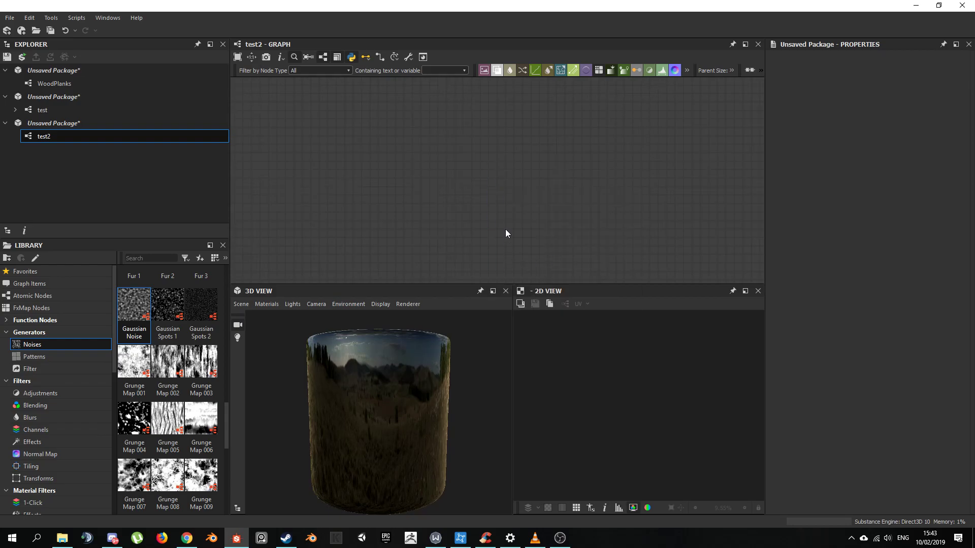
{"action": "double_click", "coordinate": [476, 175]}
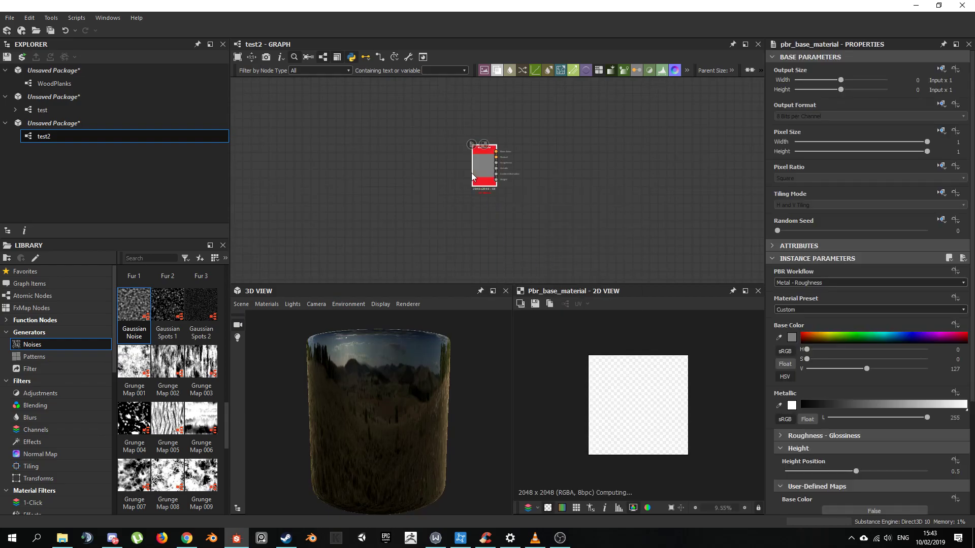
- Set the Base Material's preset to Dielectric and enable its user-defined Height map input
{"action": "left_click", "coordinate": [816, 309]}
{"action": "left_click", "coordinate": [818, 324]}
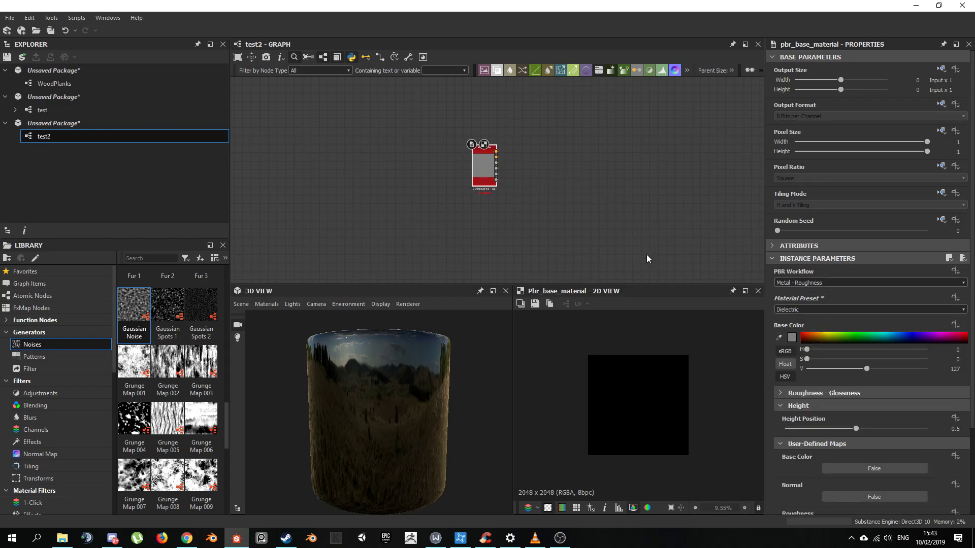
{"action": "scroll", "coordinate": [890, 376], "scroll_direction": "down", "scroll_amount": 3}
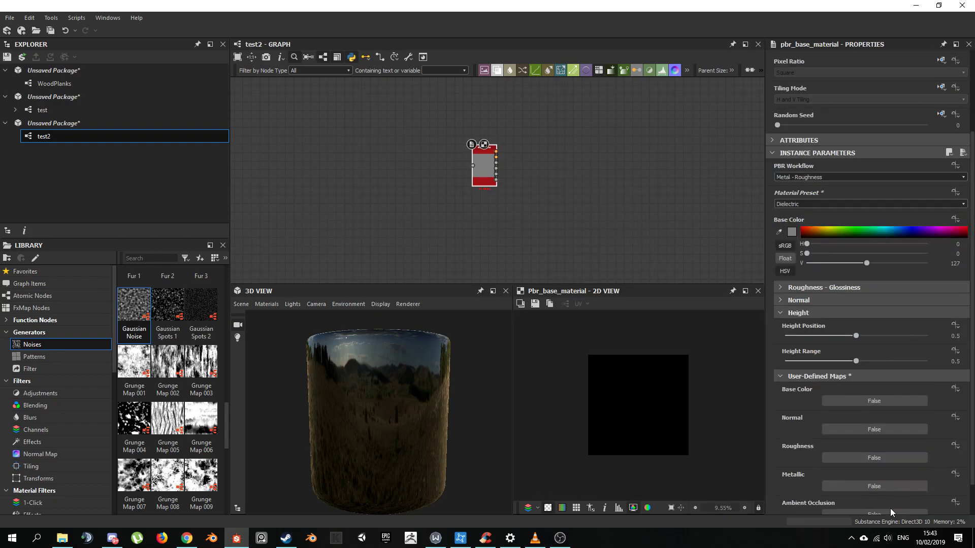
{"action": "scroll", "coordinate": [432, 142], "scroll_direction": "up", "scroll_amount": 3}
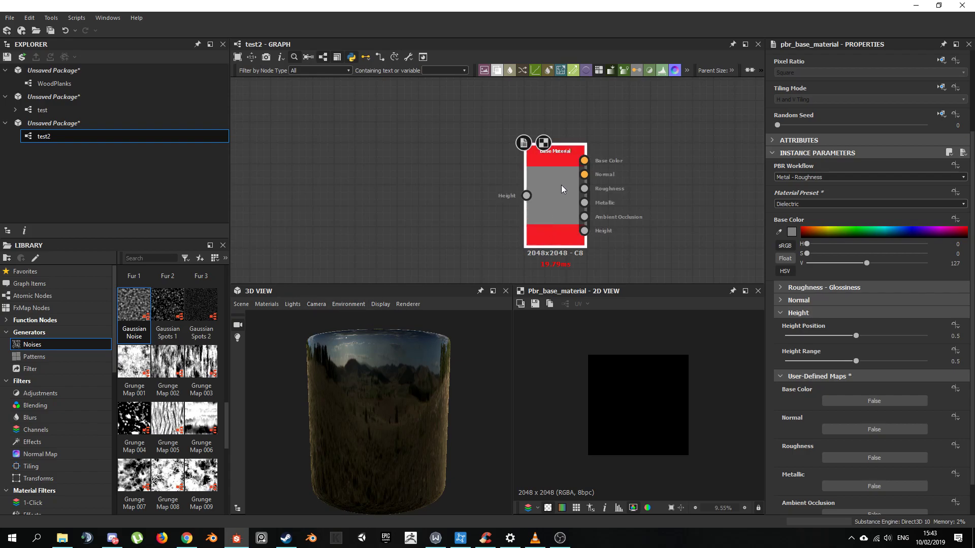
- Show the Base Material's outputs on the cylinder in the 3D preview
{"action": "middle_click_drag", "start_coordinate": [562, 185], "coordinate": [566, 205]}
{"action": "left_click_drag", "start_coordinate": [397, 376], "coordinate": [386, 381]}
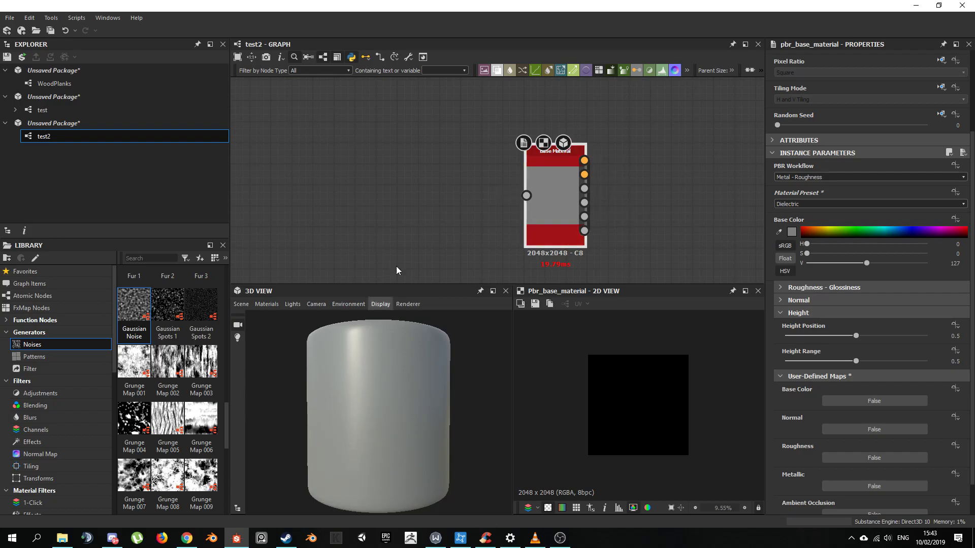
- Find the tile nodes and add a Tile Generator to the graph
{"action": "middle_click_drag", "start_coordinate": [435, 193], "coordinate": [495, 204]}
{"action": "scroll", "coordinate": [427, 198], "scroll_direction": "down", "scroll_amount": 1}
{"action": "middle_click_drag", "start_coordinate": [364, 197], "coordinate": [389, 187]}
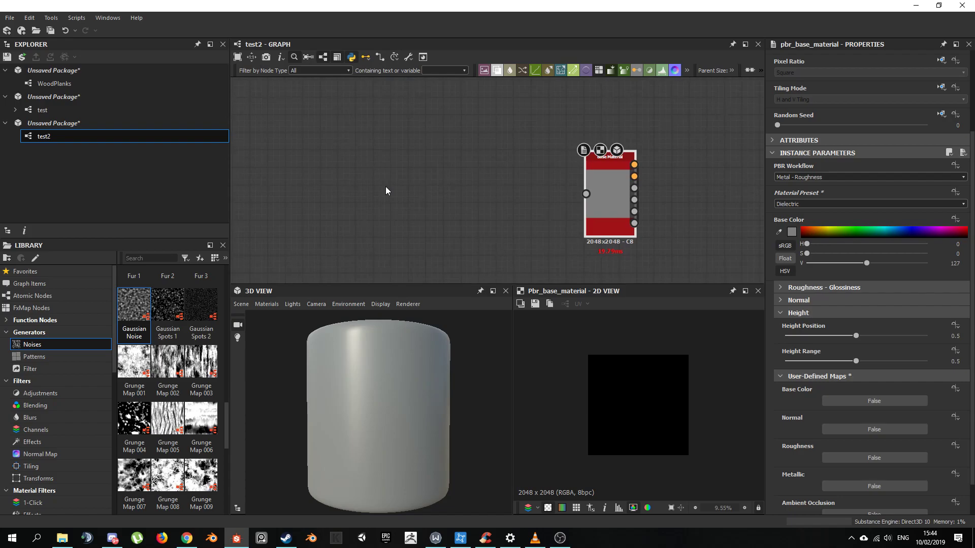
{"action": "key", "text": "space"}
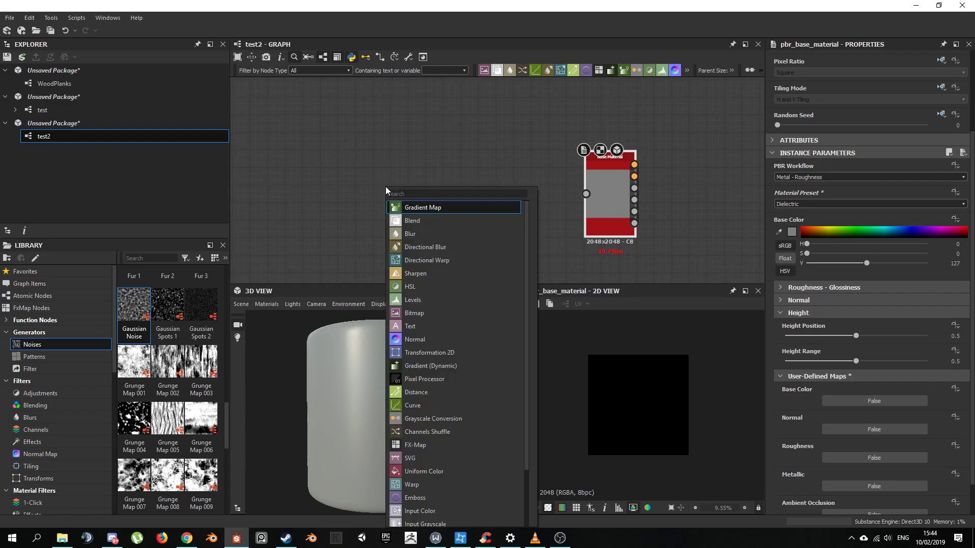
{"action": "type", "text": "tile"}
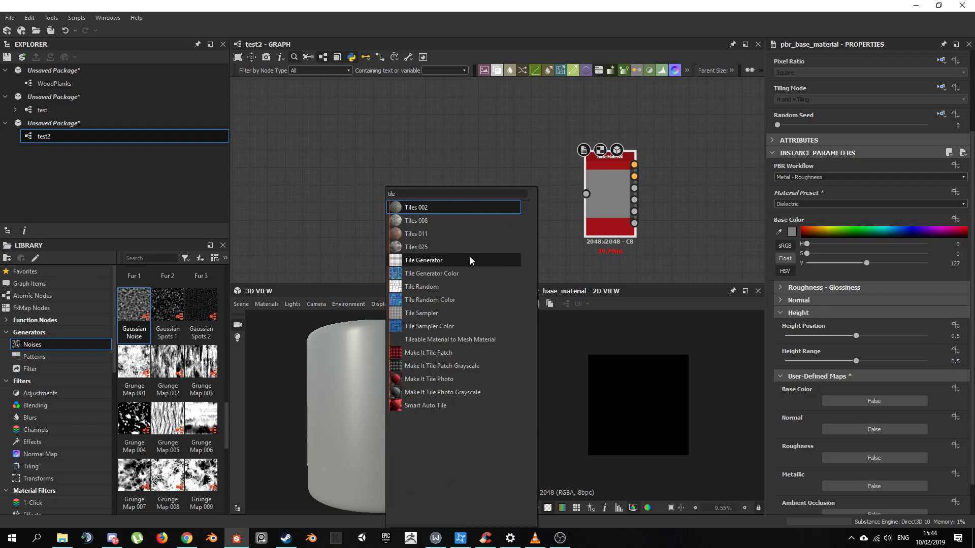
{"action": "key", "text": "Escape"}
{"action": "left_click", "coordinate": [654, 181]}
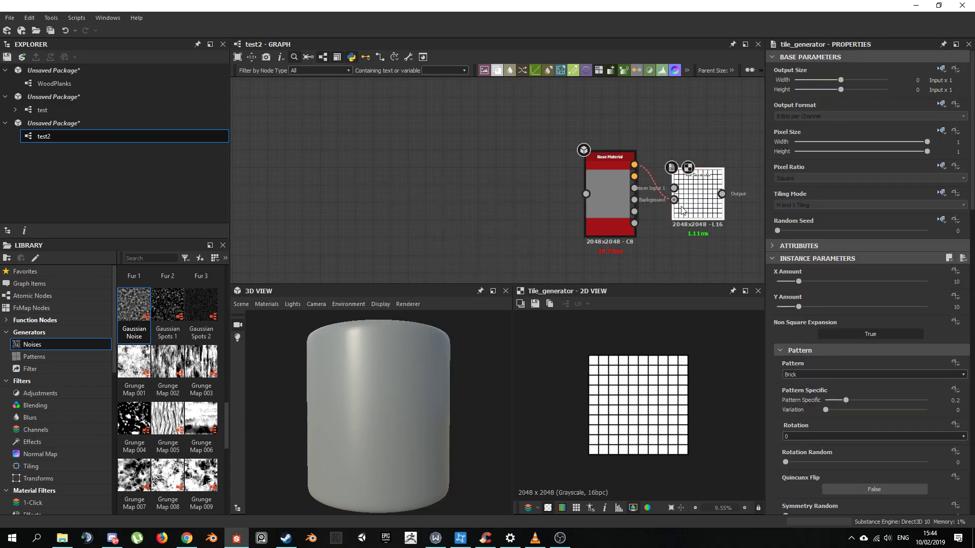
- Remove the Tile Generator's unwanted input link, place it before the Base Material, and connect its output to the Height input
{"action": "key", "text": "Delete"}
{"action": "left_click_drag", "start_coordinate": [634, 165], "coordinate": [586, 193]}
{"action": "left_click_drag", "start_coordinate": [492, 180], "coordinate": [457, 205]}
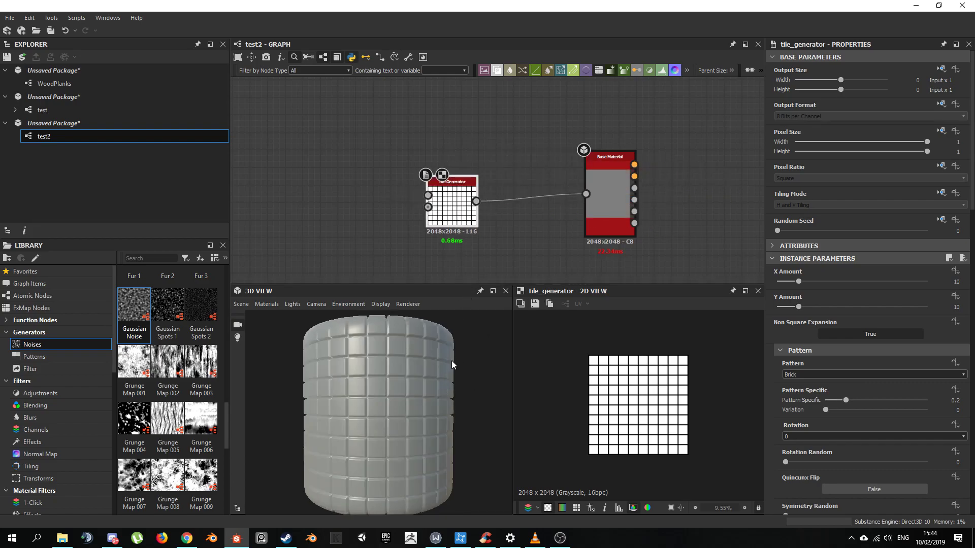
- Try the Disc and Bell patterns on the Tile Generator
{"action": "scroll", "coordinate": [391, 372], "scroll_direction": "up", "scroll_amount": 2}
{"action": "scroll", "coordinate": [390, 373], "scroll_direction": "down", "scroll_amount": 3}
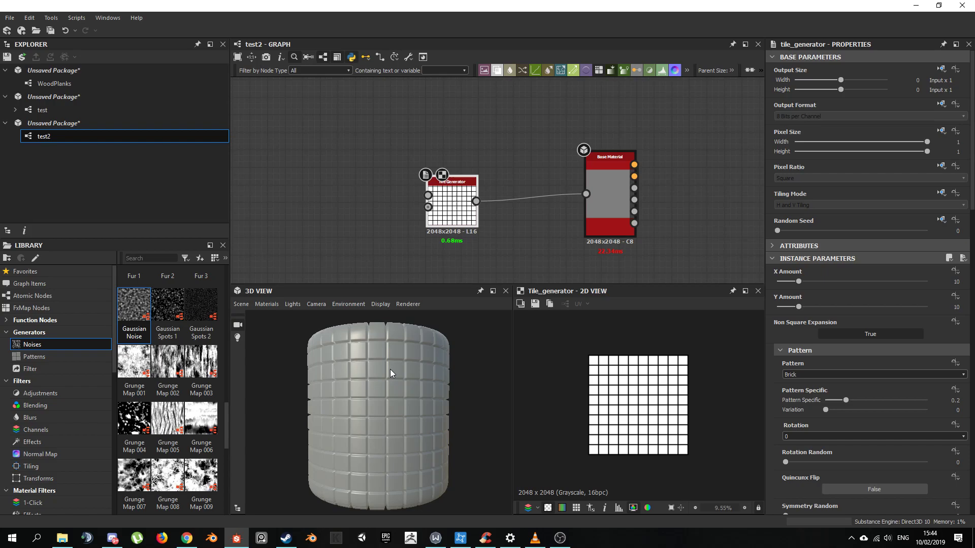
{"action": "scroll", "coordinate": [402, 213], "scroll_direction": "up", "scroll_amount": 2}
{"action": "left_click_drag", "start_coordinate": [475, 207], "coordinate": [475, 194]}
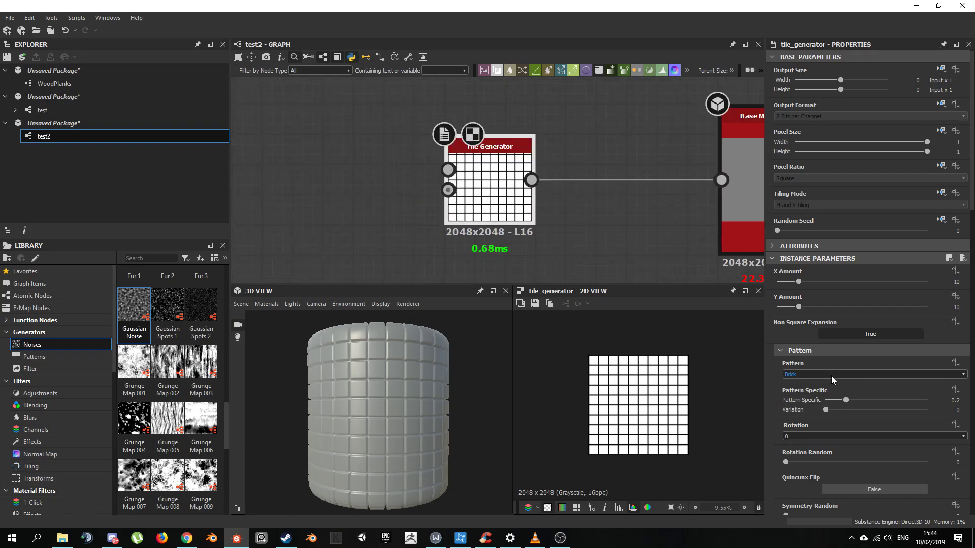
{"action": "left_click", "coordinate": [831, 376]}
{"action": "left_click", "coordinate": [836, 401]}
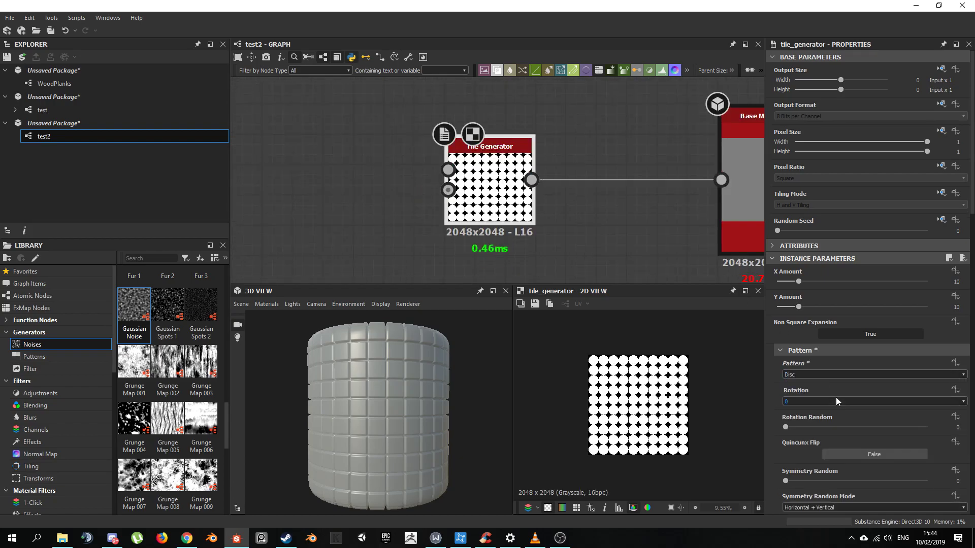
{"action": "scroll", "coordinate": [803, 373], "scroll_direction": "down", "scroll_amount": 1}
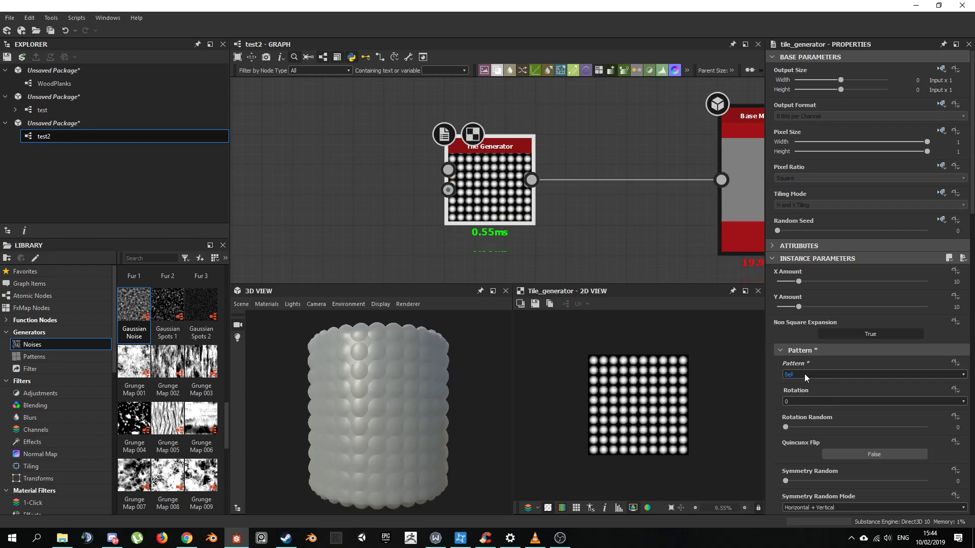
- Set the Tile Generator's pattern to Square and move the node slightly farther from the Base Material
{"action": "left_click", "coordinate": [805, 373]}
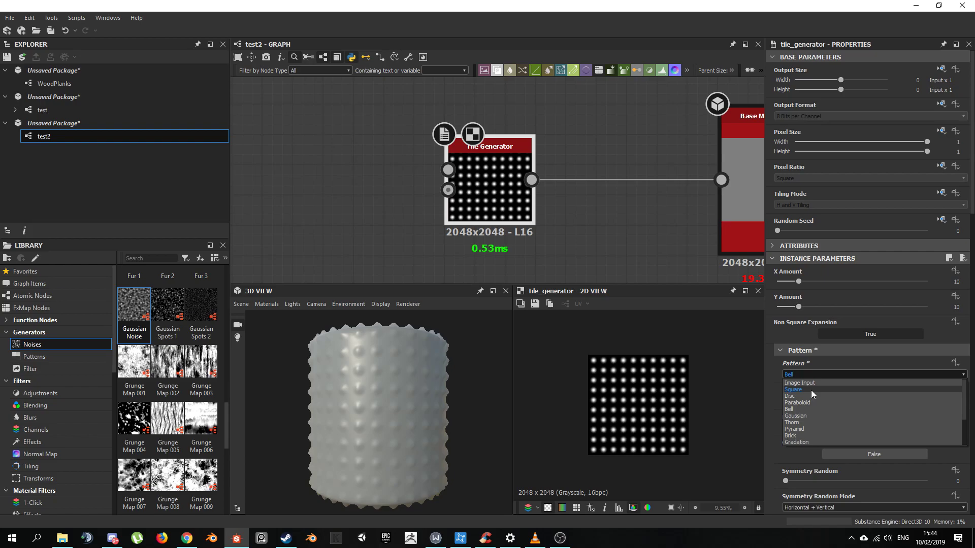
{"action": "left_click", "coordinate": [810, 388]}
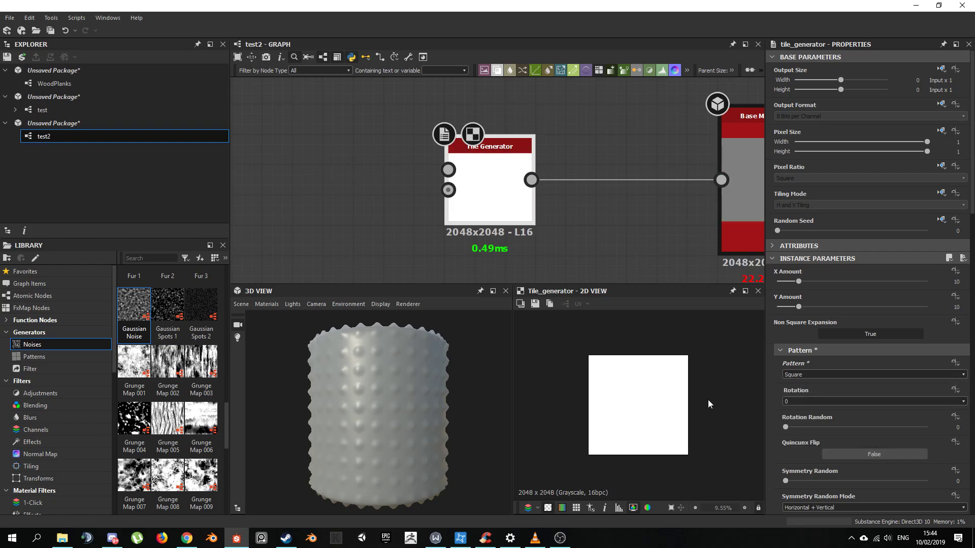
{"action": "left_click_drag", "start_coordinate": [489, 196], "coordinate": [458, 197]}
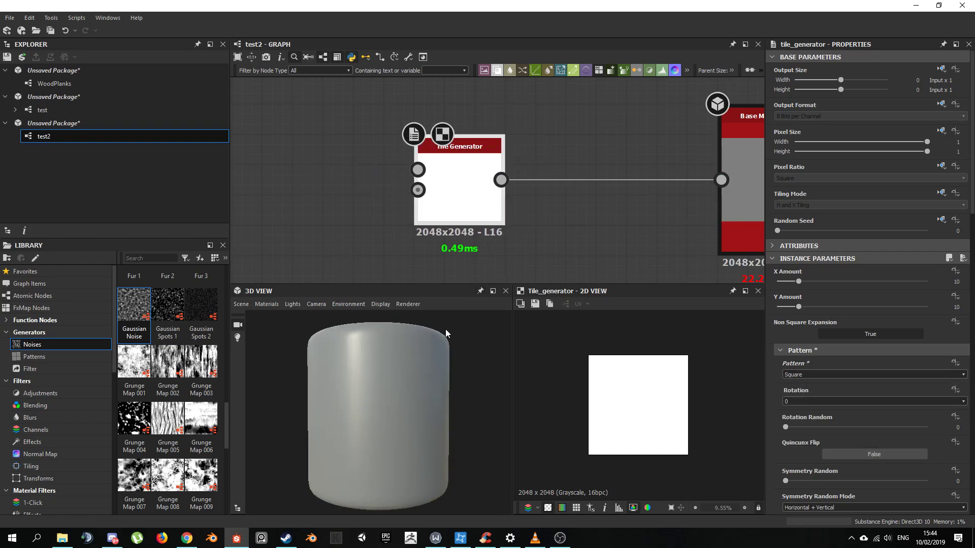
{"action": "left_click_drag", "start_coordinate": [446, 331], "coordinate": [443, 401]}
- Set the Tile Generator's Scale to 0.95 and move the node farther away from the Base Material
{"action": "scroll", "coordinate": [893, 398], "scroll_direction": "down", "scroll_amount": 3}
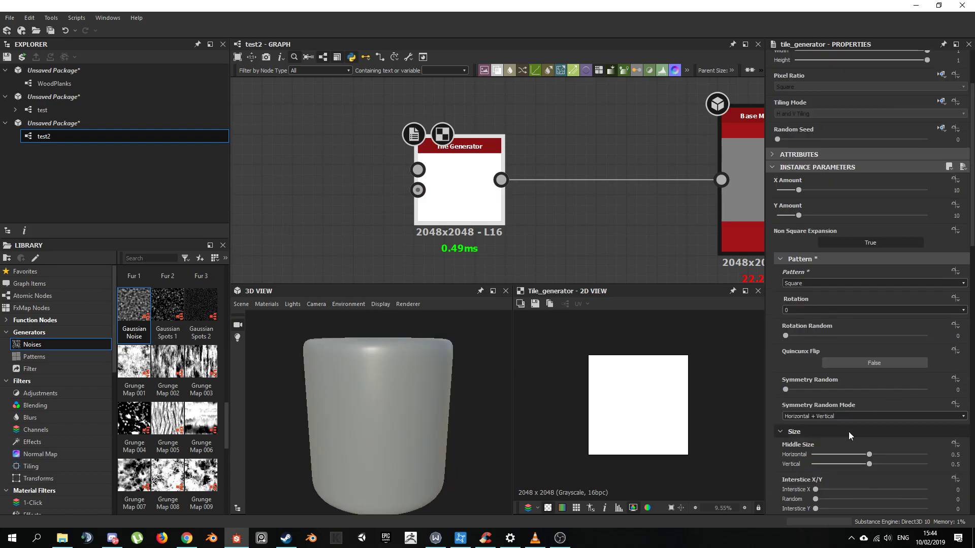
{"action": "left_click_drag", "start_coordinate": [339, 400], "coordinate": [516, 401]}
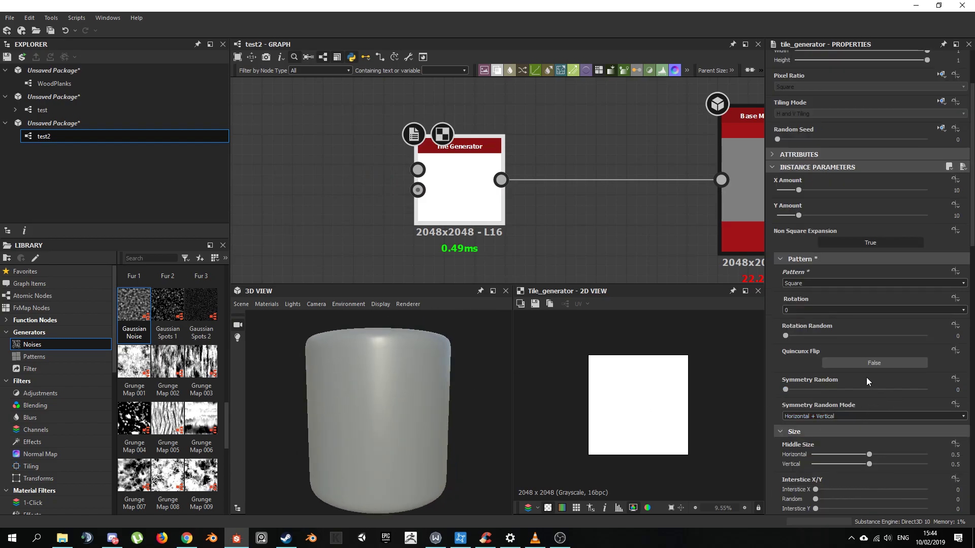
{"action": "scroll", "coordinate": [862, 372], "scroll_direction": "down", "scroll_amount": 8}
{"action": "scroll", "coordinate": [813, 432], "scroll_direction": "down", "scroll_amount": 3}
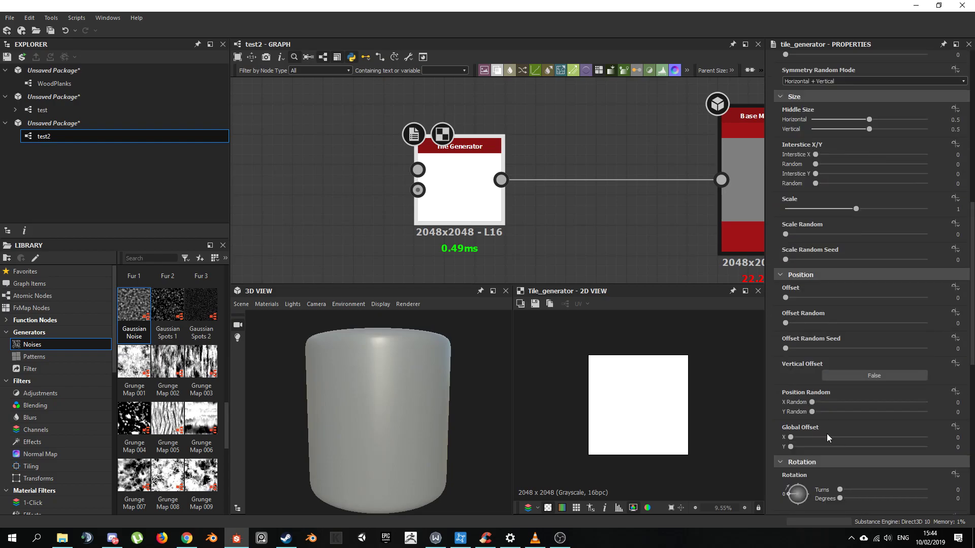
{"action": "scroll", "coordinate": [893, 224], "scroll_direction": "up", "scroll_amount": 1}
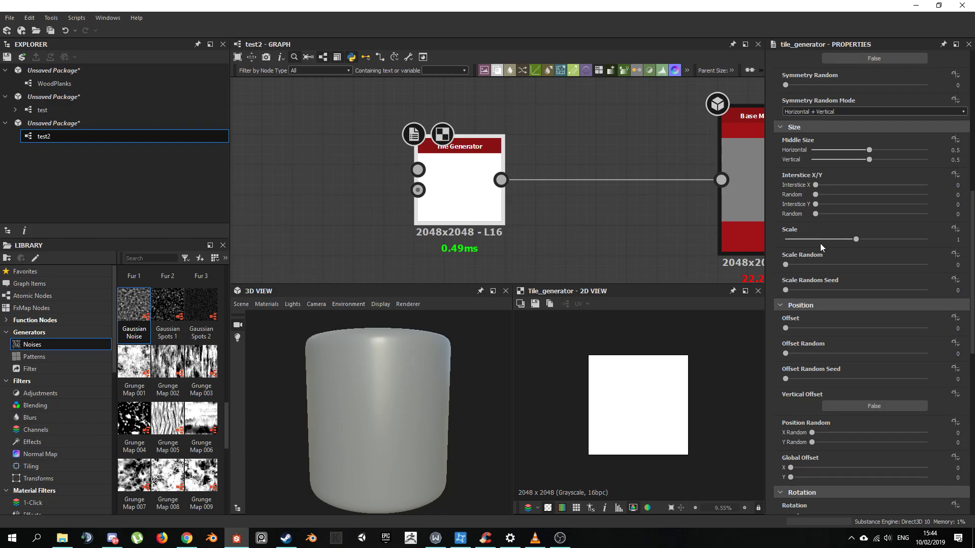
{"action": "left_click", "coordinate": [958, 239]}
{"action": "type", "text": ".95"}
{"action": "key", "text": "Return"}
{"action": "scroll", "coordinate": [360, 404], "scroll_direction": "up", "scroll_amount": 5}
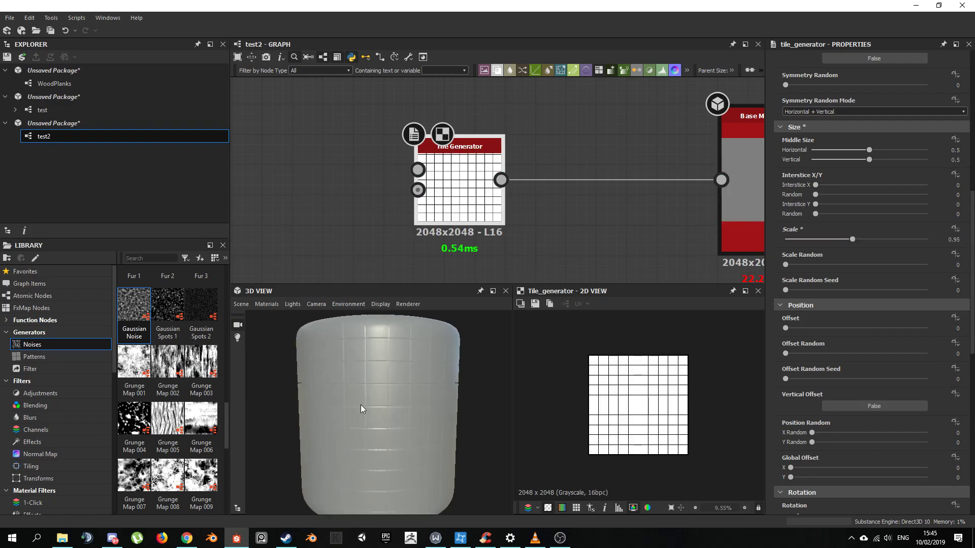
{"action": "scroll", "coordinate": [386, 370], "scroll_direction": "down", "scroll_amount": 3}
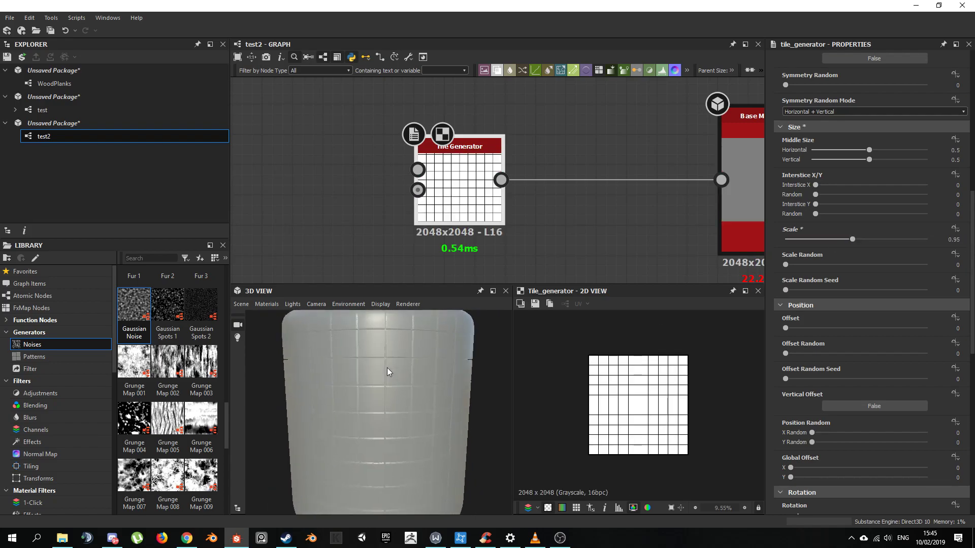
{"action": "left_click_drag", "start_coordinate": [503, 203], "coordinate": [411, 203]}
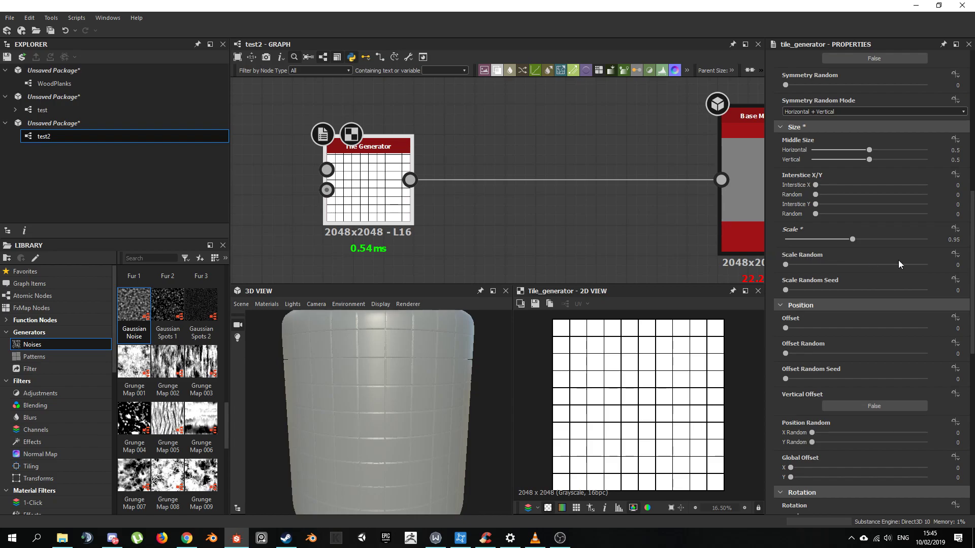
- Try Scale Random values of 0.4 and 0.48 on the Tile Generator
{"action": "left_click", "coordinate": [957, 264]}
{"action": "type", "text": "0.4"}
{"action": "key", "text": "Return"}
{"action": "left_click", "coordinate": [853, 264]}
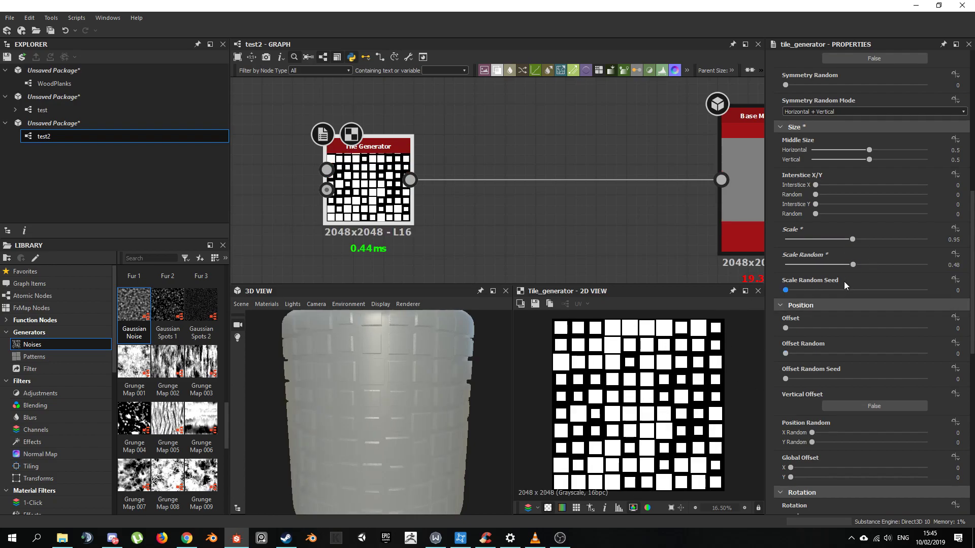
- Set the Tile Generator's Scale Random to 0.01 and check the tiles on the 3D cylinder
{"action": "left_click", "coordinate": [954, 265]}
{"action": "type", "text": ".01"}
{"action": "key", "text": "Return"}
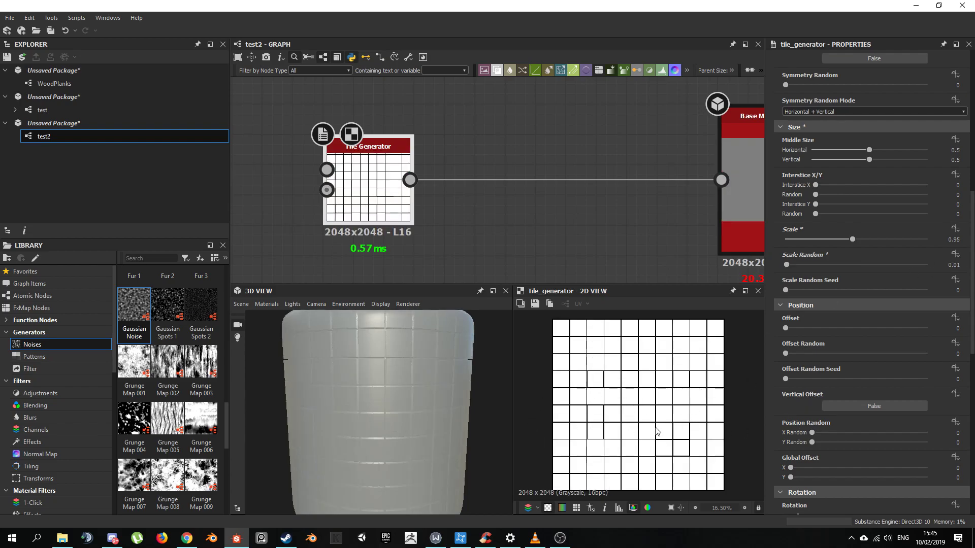
{"action": "scroll", "coordinate": [413, 420], "scroll_direction": "down", "scroll_amount": 1}
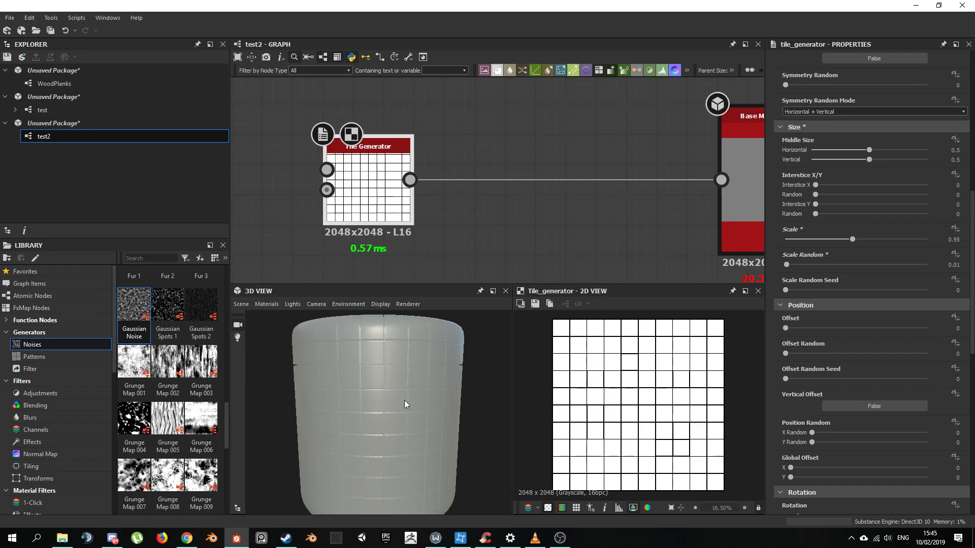
{"action": "scroll", "coordinate": [404, 400], "scroll_direction": "up", "scroll_amount": 2}
{"action": "left_click_drag", "start_coordinate": [388, 400], "coordinate": [423, 398]}
{"action": "scroll", "coordinate": [421, 400], "scroll_direction": "down", "scroll_amount": 1}
{"action": "scroll", "coordinate": [431, 401], "scroll_direction": "down", "scroll_amount": 1}
{"action": "scroll", "coordinate": [839, 325], "scroll_direction": "down", "scroll_amount": 3}
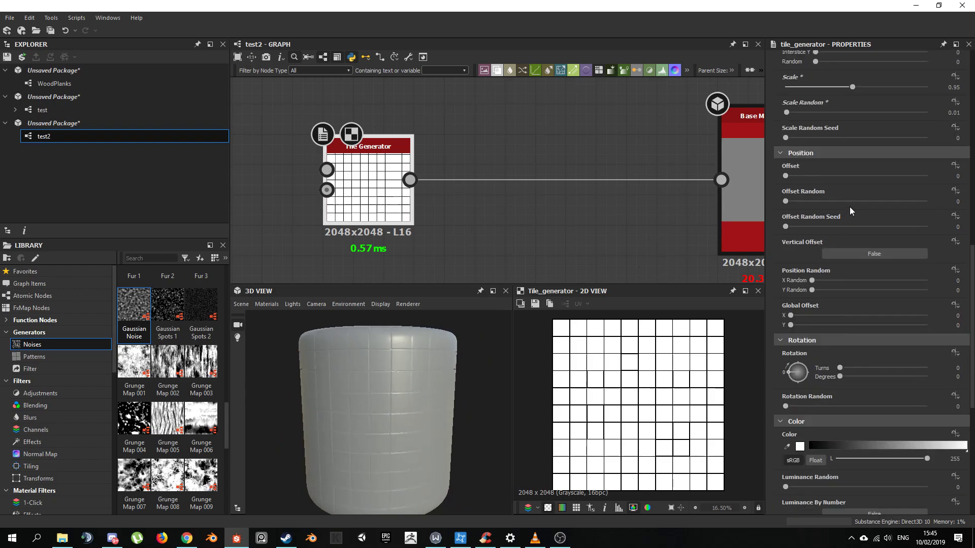
- Try a Luminance Random of 0.35 on the Tile Generator and inspect the tiles in 2D and on the cylinder
{"action": "scroll", "coordinate": [831, 188], "scroll_direction": "down", "scroll_amount": 5}
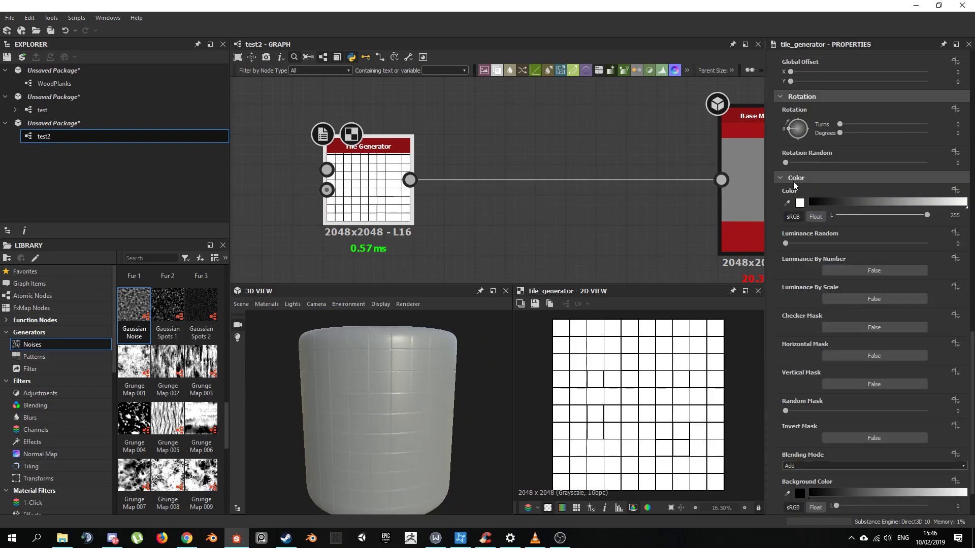
{"action": "left_click_drag", "start_coordinate": [785, 243], "coordinate": [837, 244]}
{"action": "scroll", "coordinate": [652, 393], "scroll_direction": "up", "scroll_amount": 3}
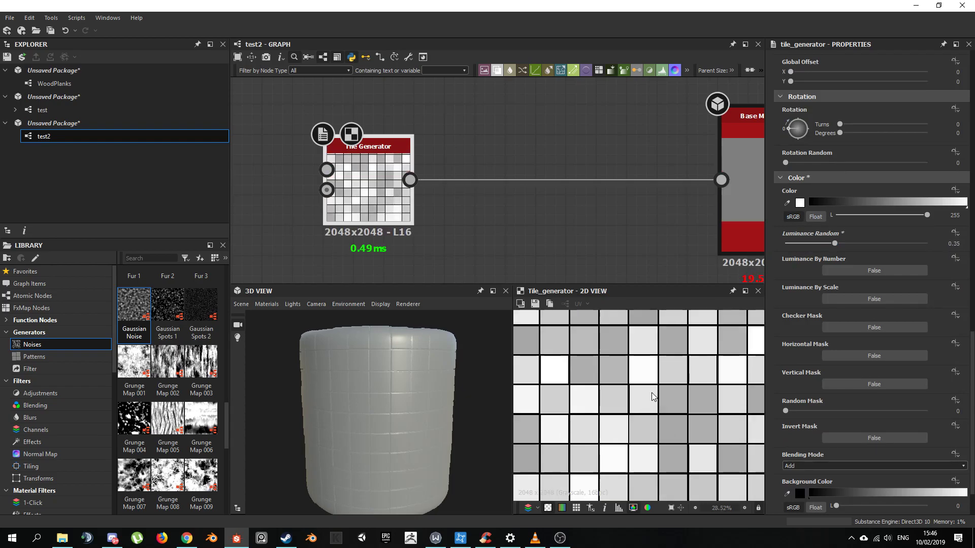
{"action": "left_click_drag", "start_coordinate": [442, 404], "coordinate": [400, 365]}
{"action": "scroll", "coordinate": [424, 380], "scroll_direction": "up", "scroll_amount": 3}
{"action": "scroll", "coordinate": [422, 381], "scroll_direction": "down", "scroll_amount": 1}
{"action": "scroll", "coordinate": [409, 379], "scroll_direction": "down", "scroll_amount": 5}
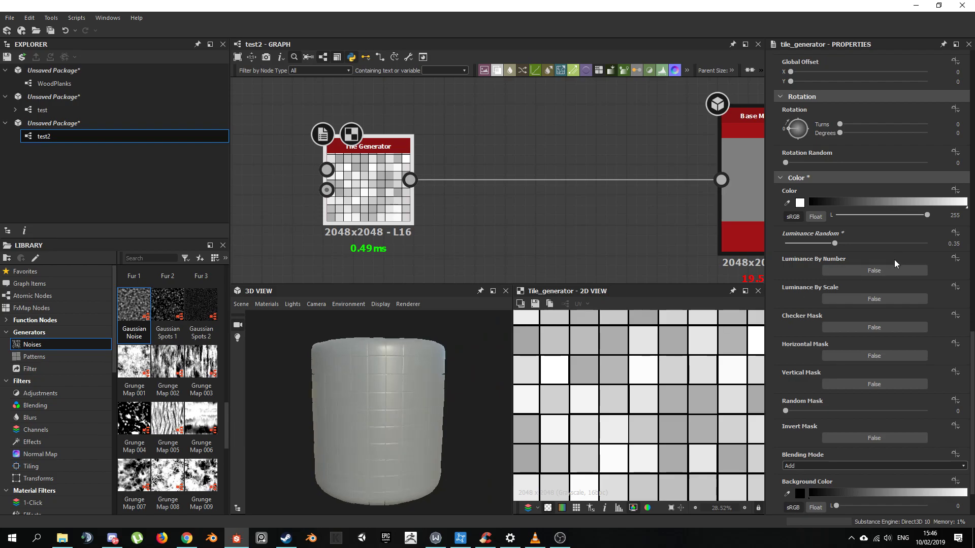
- Set the Tile Generator's Luminance Random to 0.7 and check the height variation on the 3D cylinder
{"action": "left_click_drag", "start_coordinate": [842, 246], "coordinate": [885, 245]}
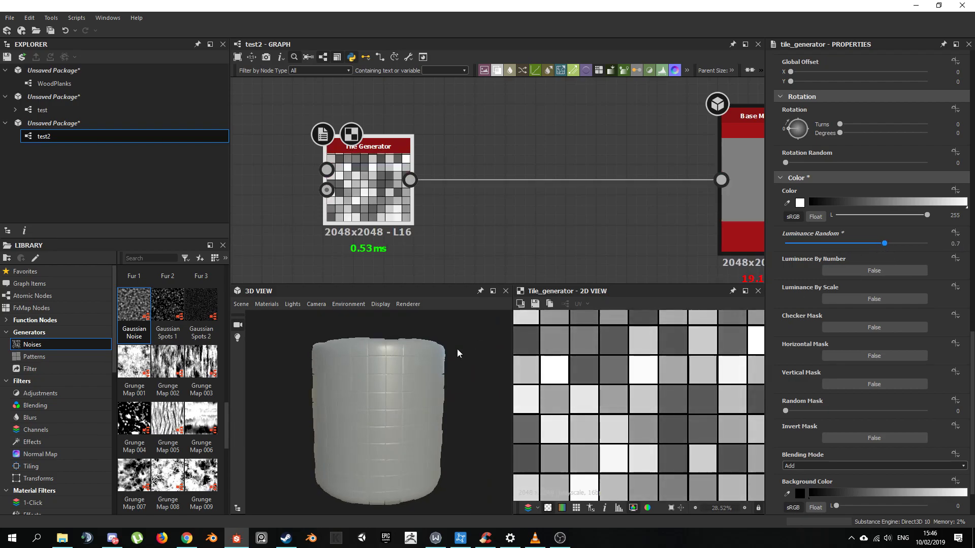
{"action": "left_click_drag", "start_coordinate": [418, 379], "coordinate": [396, 370]}
{"action": "scroll", "coordinate": [471, 210], "scroll_direction": "down", "scroll_amount": 3}
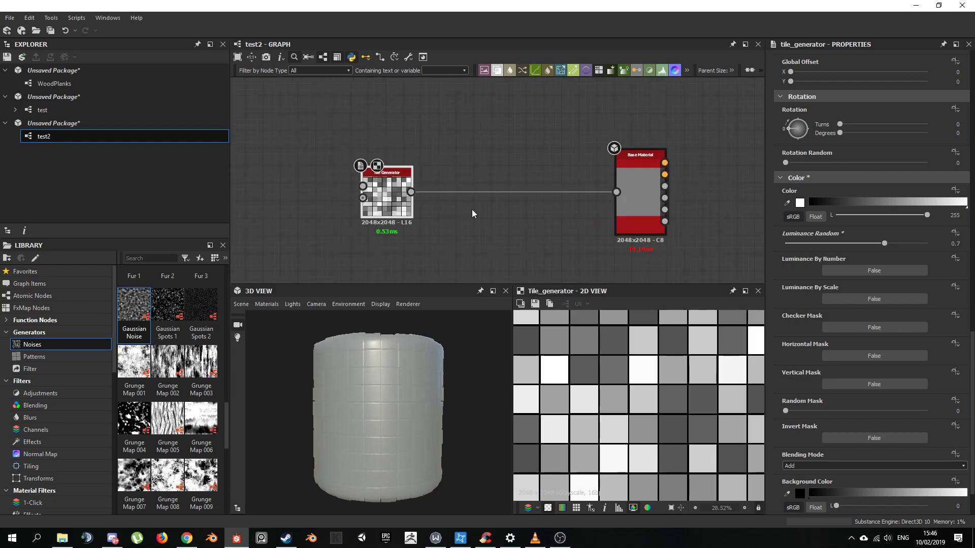
- Add a Transformation 2D node and wire it between the Tile Generator's output and the Base Material's input
{"action": "scroll", "coordinate": [471, 211], "scroll_direction": "up", "scroll_amount": 1}
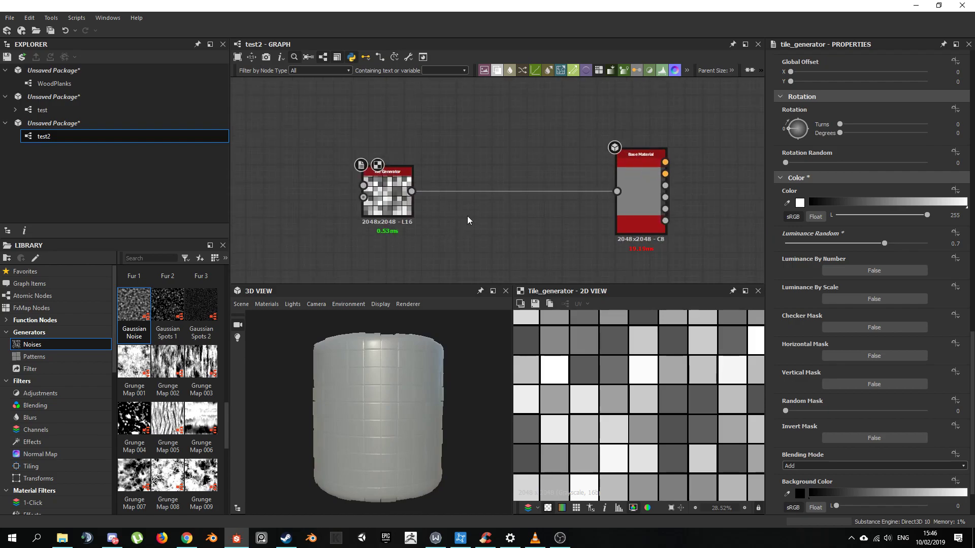
{"action": "key", "text": "space"}
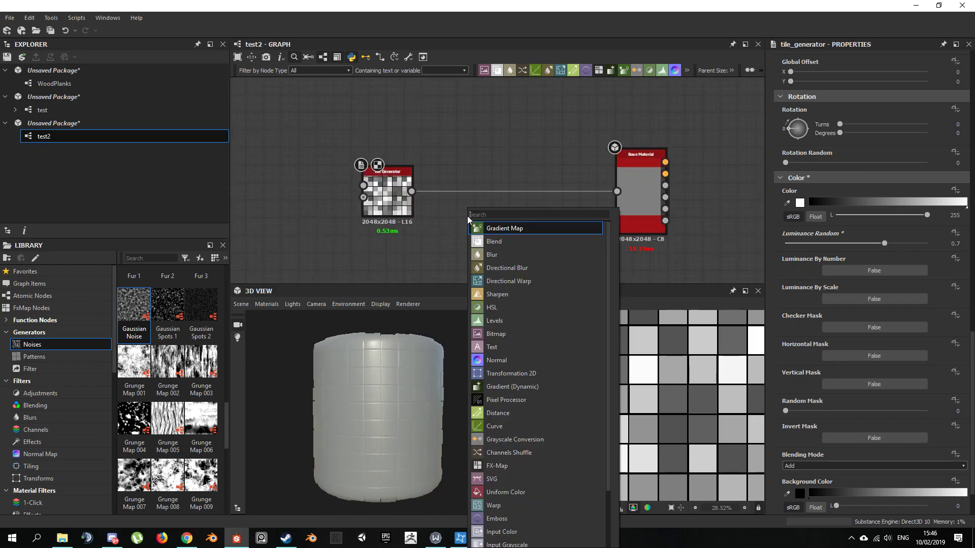
{"action": "left_click", "coordinate": [540, 376]}
{"action": "left_click_drag", "start_coordinate": [480, 205], "coordinate": [480, 242]}
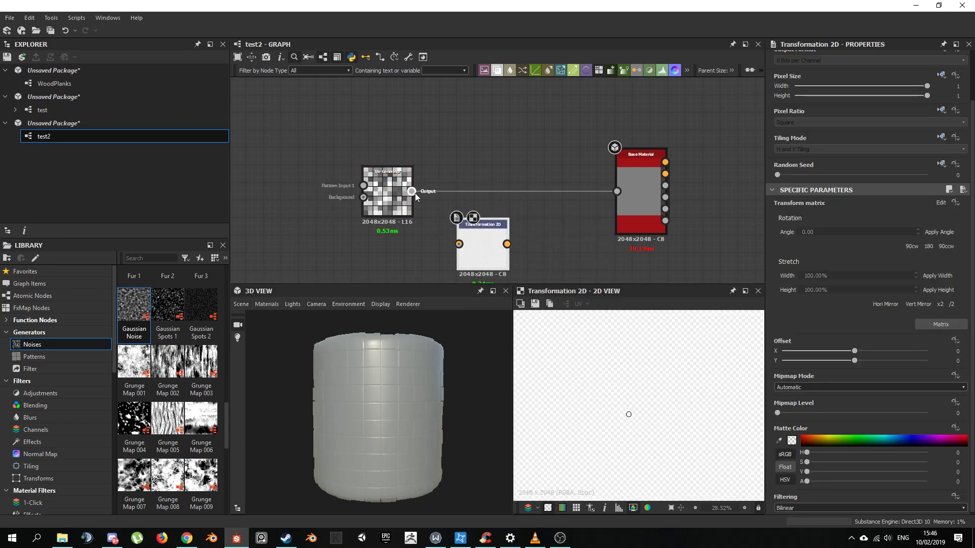
{"action": "left_click_drag", "start_coordinate": [411, 191], "coordinate": [459, 244]}
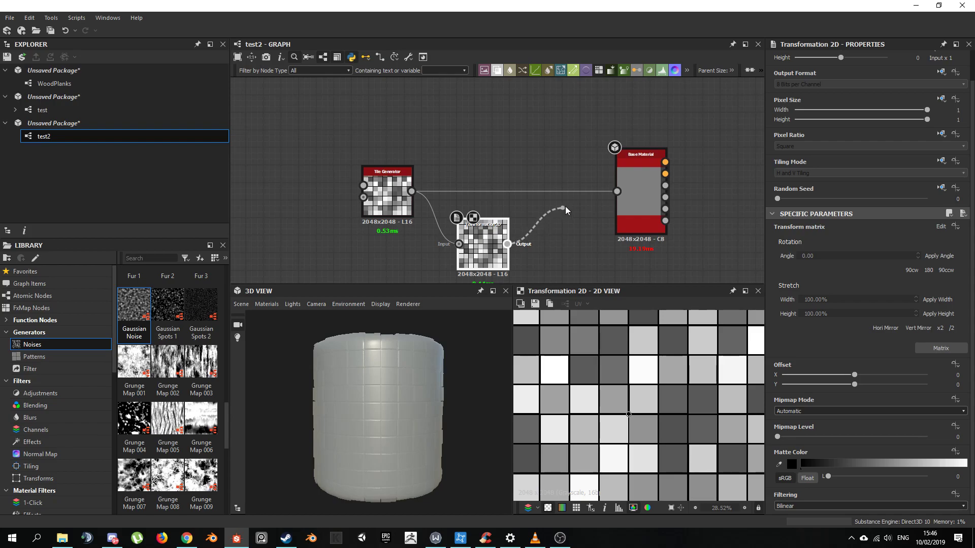
{"action": "left_click_drag", "start_coordinate": [565, 206], "coordinate": [593, 203]}
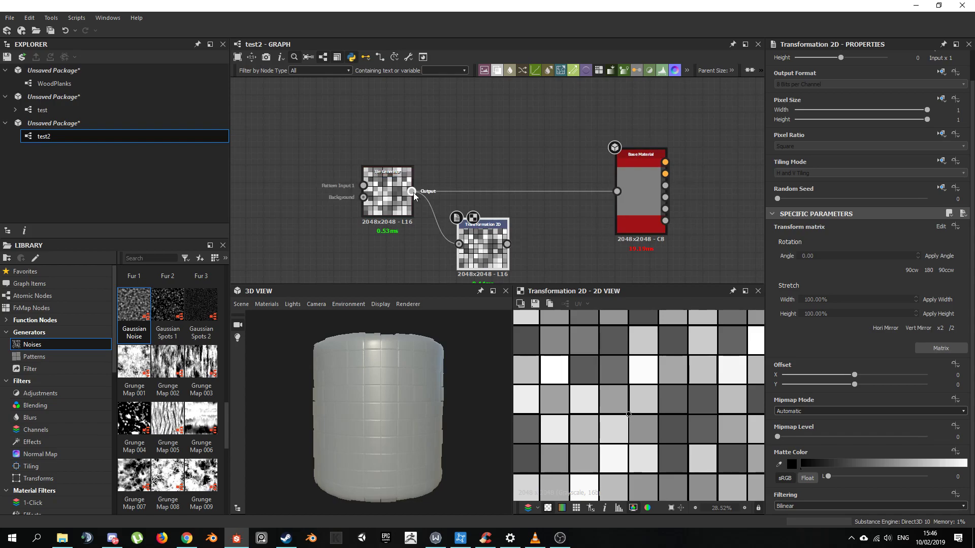
{"action": "left_click_drag", "start_coordinate": [413, 193], "coordinate": [487, 208], "text": "shift"}
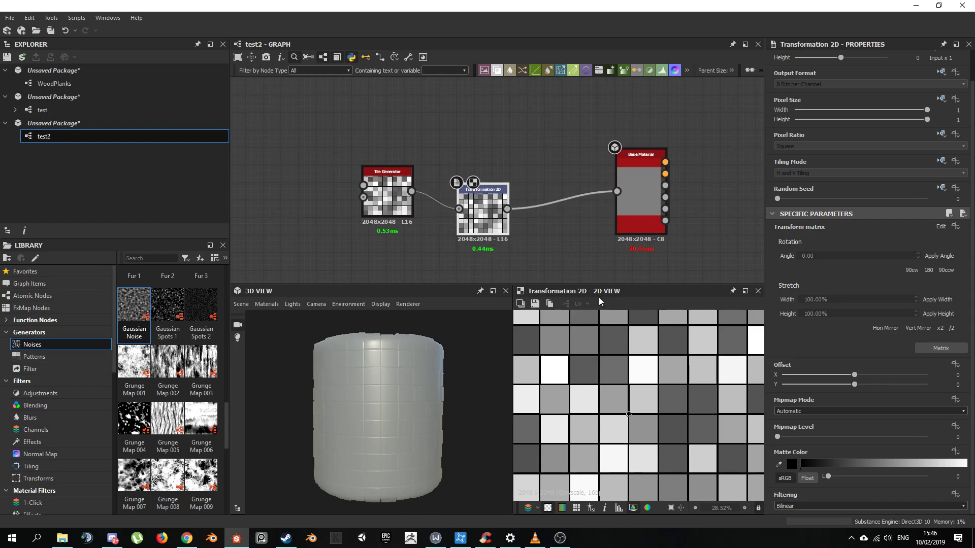
- Try rotating the tile pattern about 45 degrees in the Transformation 2D preview, inspect it on the cylinder, and undo the rotation
{"action": "scroll", "coordinate": [652, 371], "scroll_direction": "down", "scroll_amount": 6}
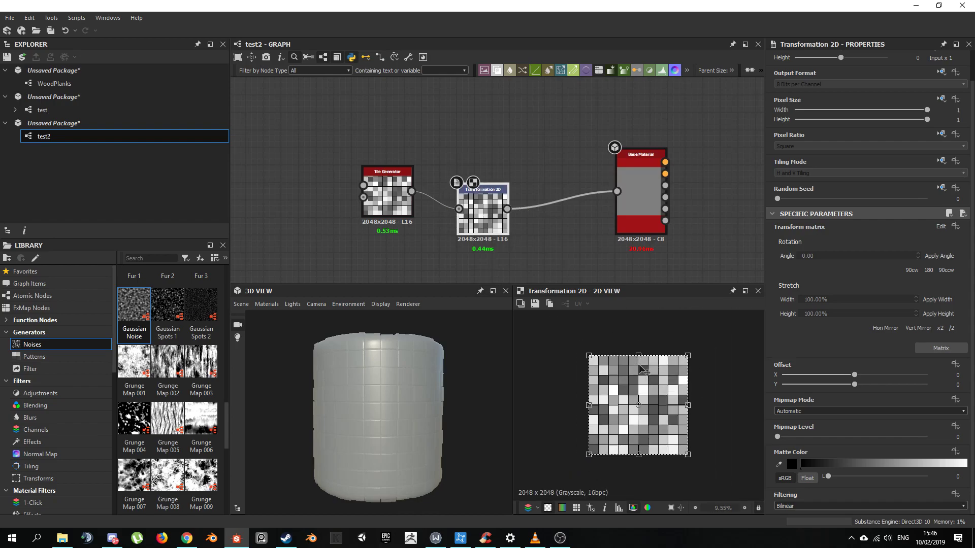
{"action": "scroll", "coordinate": [675, 382], "scroll_direction": "up", "scroll_amount": 2}
{"action": "scroll", "coordinate": [676, 385], "scroll_direction": "down", "scroll_amount": 1}
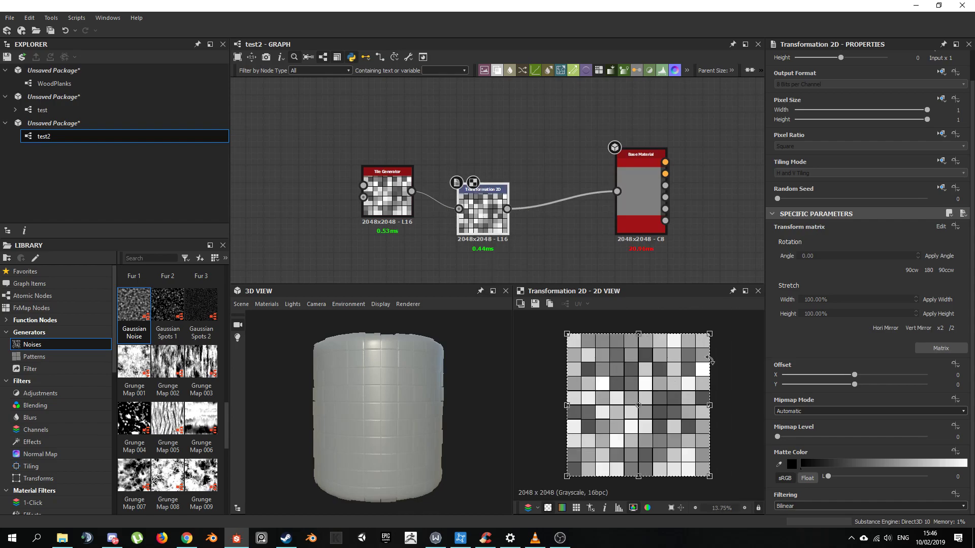
{"action": "left_click_drag", "start_coordinate": [726, 332], "coordinate": [746, 385]}
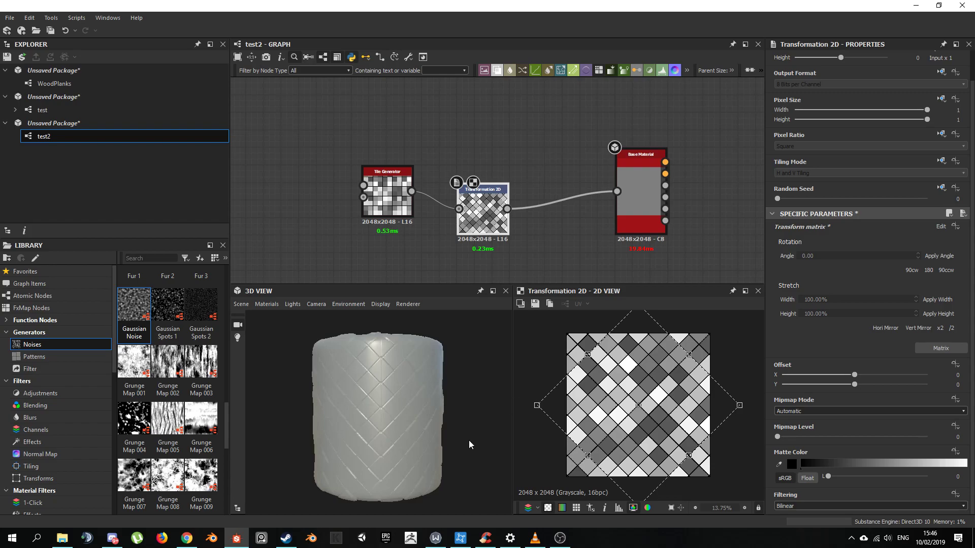
{"action": "left_click_drag", "start_coordinate": [468, 441], "coordinate": [394, 388]}
{"action": "scroll", "coordinate": [352, 399], "scroll_direction": "up", "scroll_amount": 3}
{"action": "scroll", "coordinate": [400, 370], "scroll_direction": "up", "scroll_amount": 3}
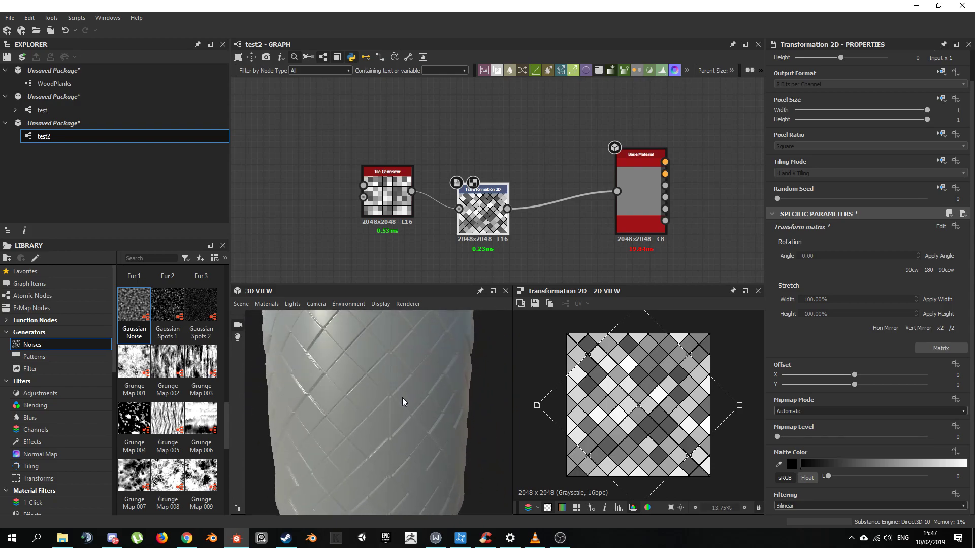
{"action": "scroll", "coordinate": [403, 402], "scroll_direction": "down", "scroll_amount": 3}
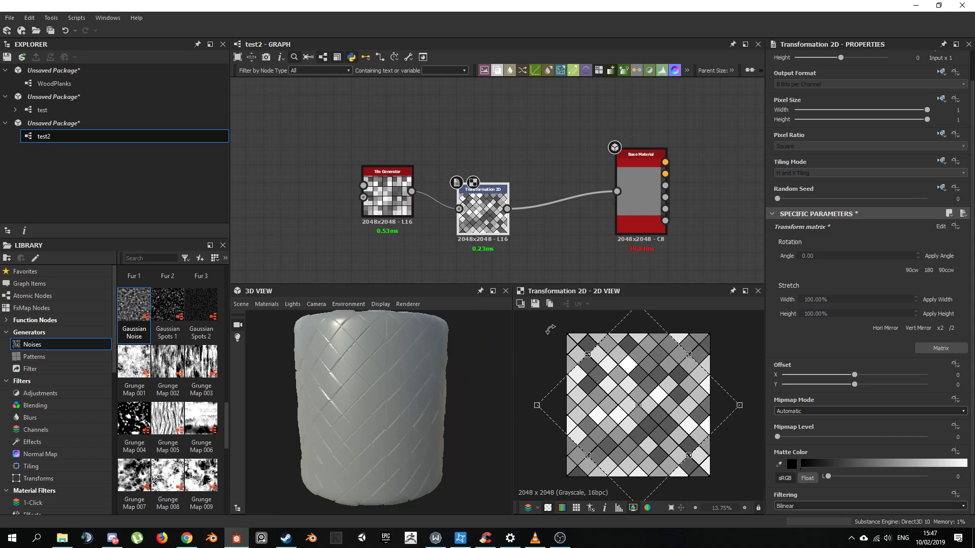
{"action": "key", "text": "ctrl+z"}
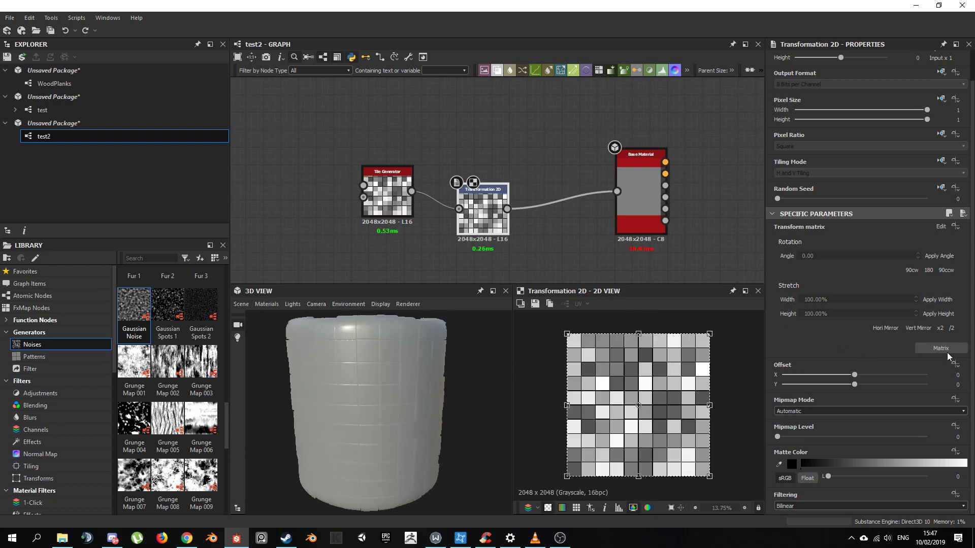
- Show the Transformation 2D node's transform as matrix values and set both Y1 and X2 to 1
{"action": "left_click", "coordinate": [940, 349]}
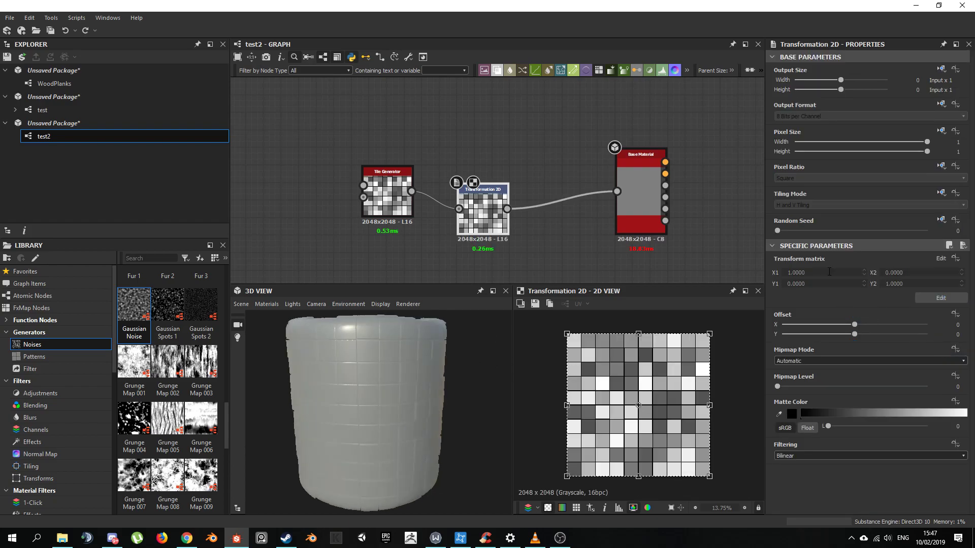
{"action": "left_click", "coordinate": [811, 284]}
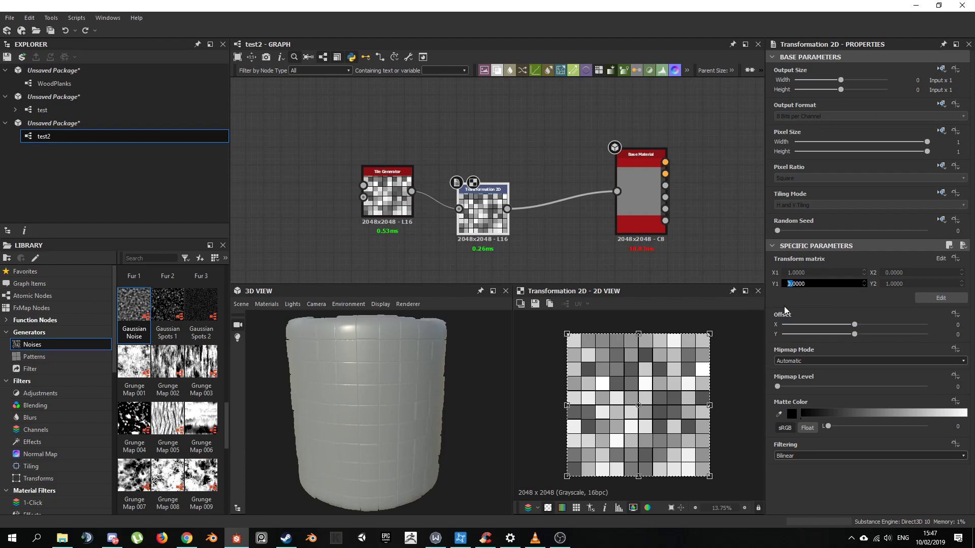
{"action": "left_click", "coordinate": [822, 286]}
{"action": "key", "text": "Return"}
{"action": "double_click", "coordinate": [824, 285]}
{"action": "type", "text": "1"}
{"action": "key", "text": "Return"}
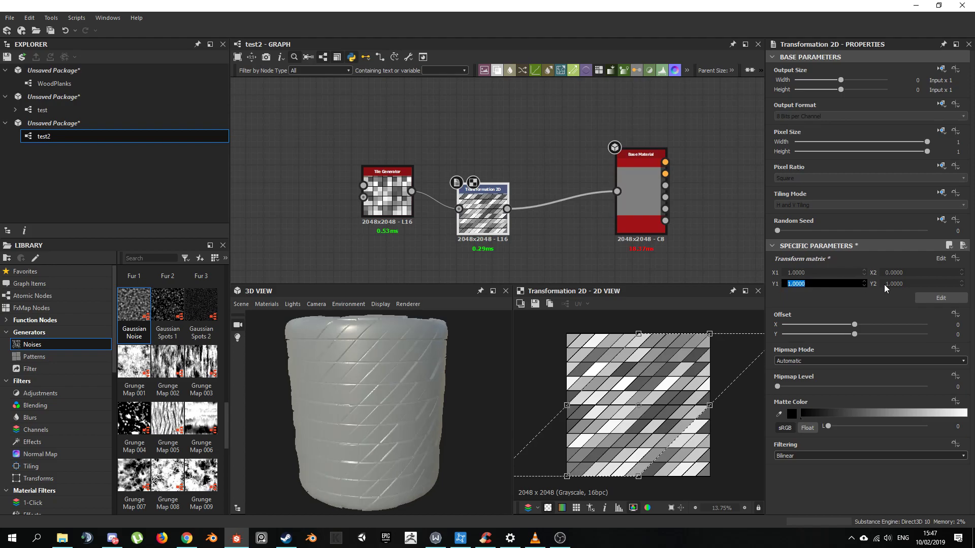
{"action": "key", "text": "Tab"}
{"action": "type", "text": "1"}
{"action": "key", "text": "Return"}
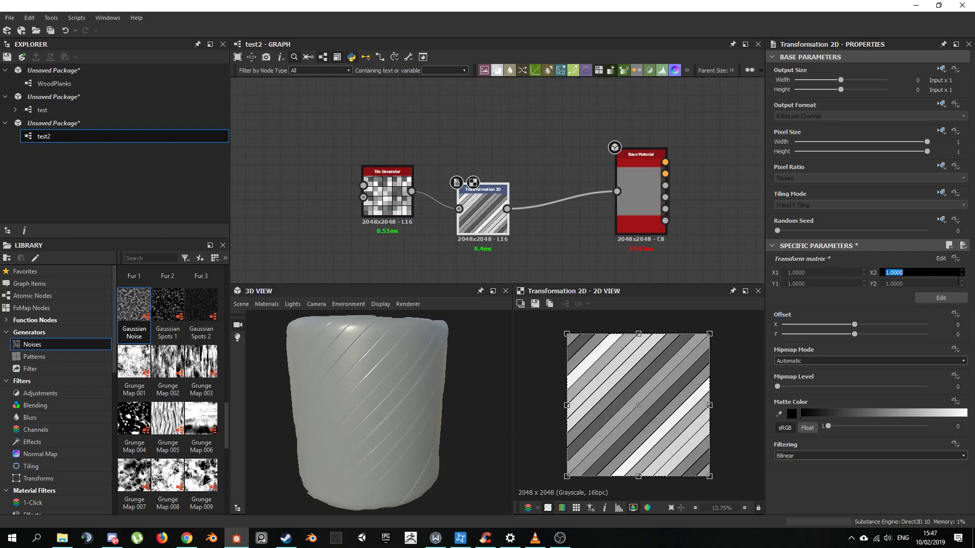
- Set the transform matrix's Y2 value to -1 and inspect the diagonal tiles on the 3D cylinder
{"action": "left_click", "coordinate": [844, 282]}
{"action": "left_click", "coordinate": [900, 284]}
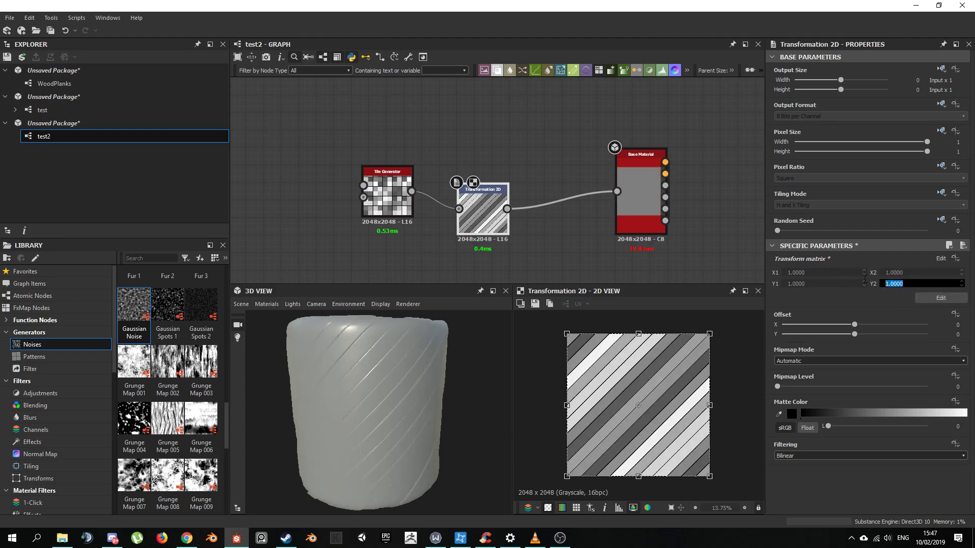
{"action": "type", "text": "-1"}
{"action": "key", "text": "Return"}
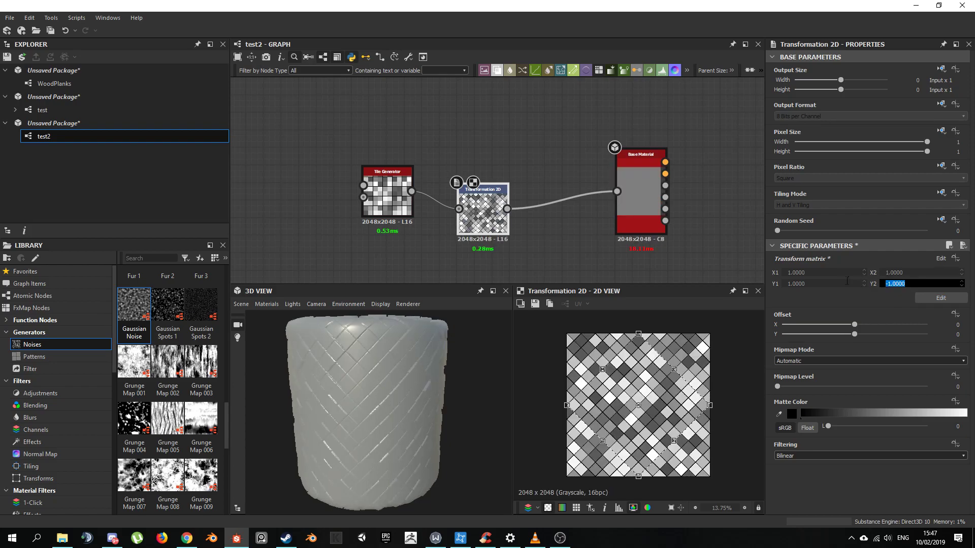
{"action": "scroll", "coordinate": [397, 398], "scroll_direction": "up", "scroll_amount": 3}
{"action": "scroll", "coordinate": [397, 398], "scroll_direction": "down", "scroll_amount": 3}
{"action": "left_click_drag", "start_coordinate": [367, 378], "coordinate": [378, 358]}
{"action": "mouse_move", "coordinate": [456, 362]}
{"action": "left_mouse_down"}
{"action": "mouse_move", "coordinate": [412, 354]}
{"action": "mouse_move", "coordinate": [446, 365]}
{"action": "left_mouse_up"}
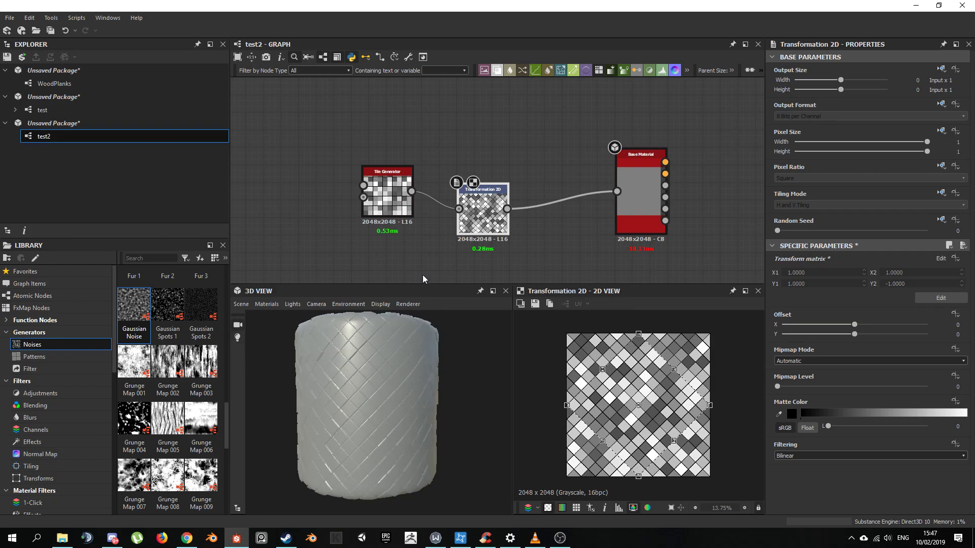
- Line up the Tile Generator and Transformation 2D nodes close together, and move the Base Material farther away from them
{"action": "left_click_drag", "start_coordinate": [409, 205], "coordinate": [436, 209]}
{"action": "left_click_drag", "start_coordinate": [580, 225], "coordinate": [484, 210]}
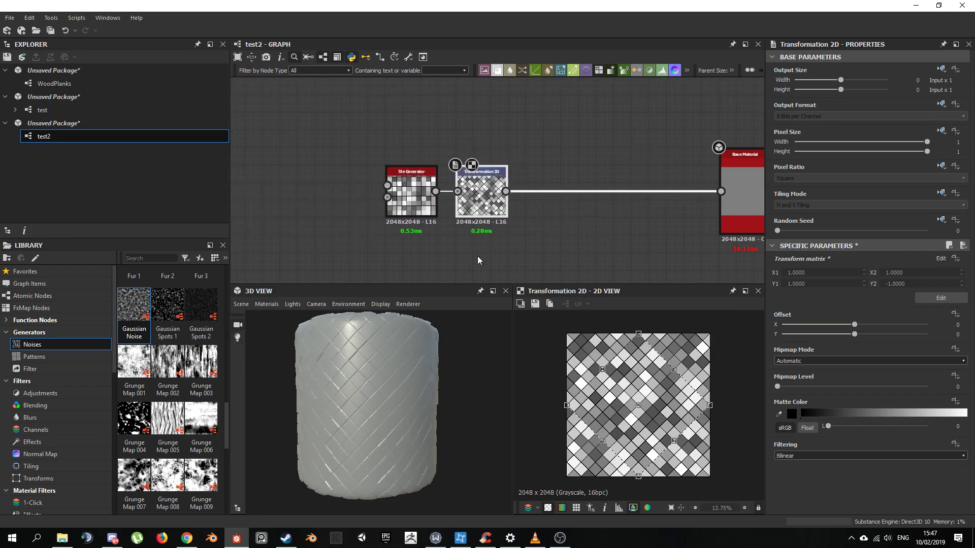
{"action": "scroll", "coordinate": [450, 379], "scroll_direction": "up", "scroll_amount": 2}
{"action": "scroll", "coordinate": [444, 378], "scroll_direction": "down", "scroll_amount": 2}
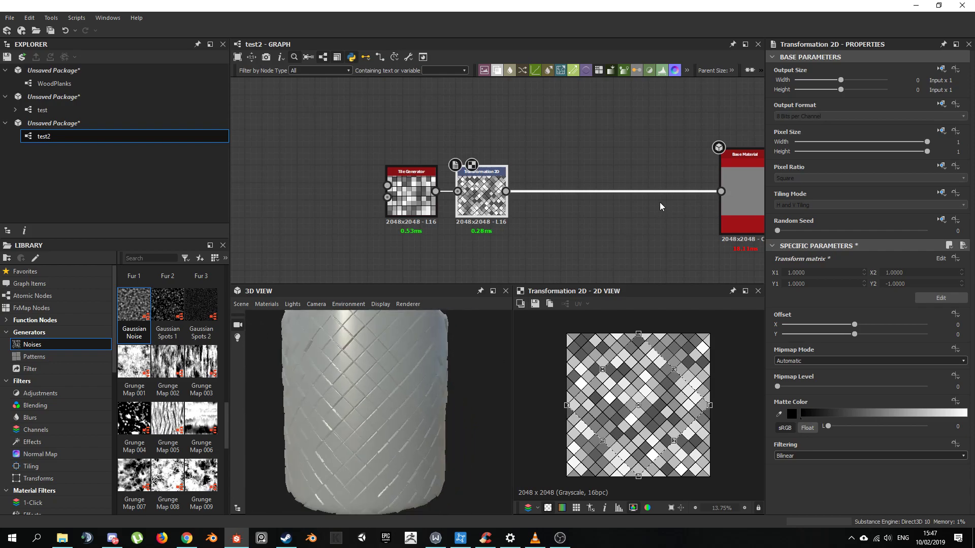
{"action": "middle_click_drag", "start_coordinate": [616, 191], "coordinate": [522, 165]}
{"action": "left_click_drag", "start_coordinate": [663, 183], "coordinate": [695, 181]}
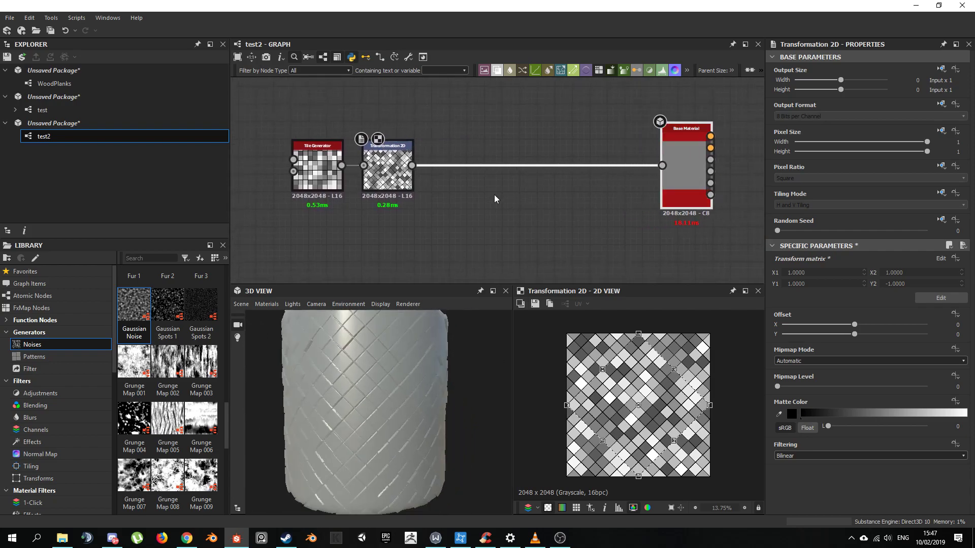
{"action": "middle_click_drag", "start_coordinate": [495, 194], "coordinate": [528, 176]}
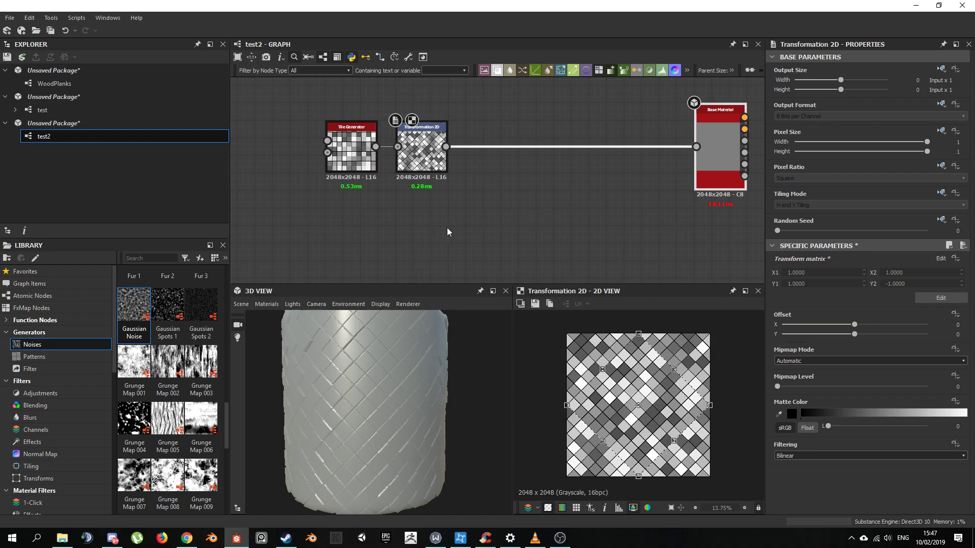
- Add a Gaussian Noise node to the graph beneath the Transformation 2D node
{"action": "left_click", "coordinate": [427, 216]}
{"action": "key", "text": "space"}
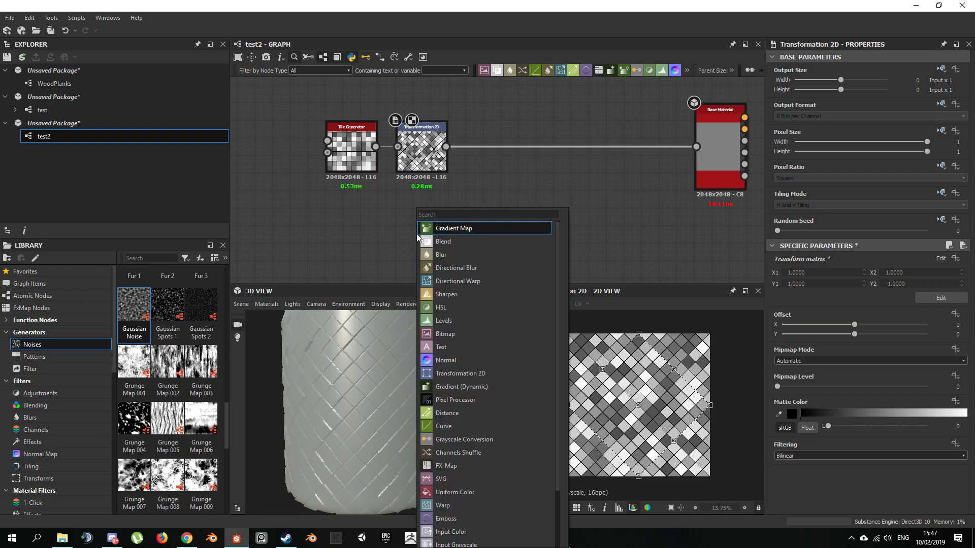
{"action": "type", "text": "ga"}
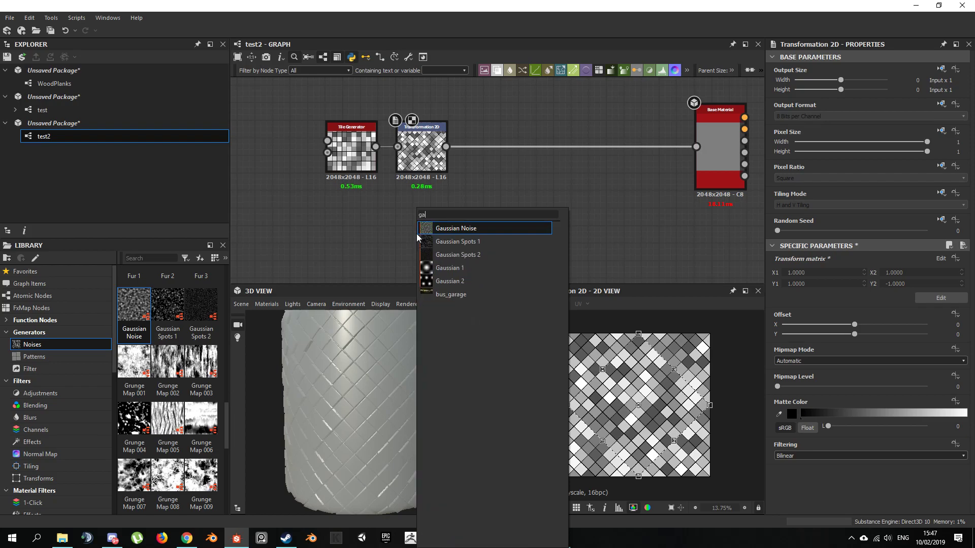
{"action": "left_click", "coordinate": [498, 224]}
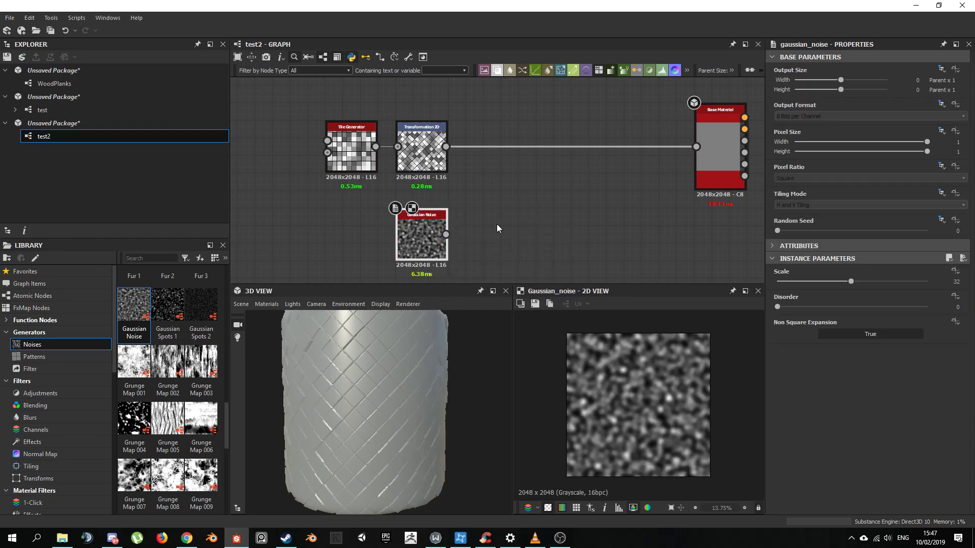
- Add an Edge Detect node beside the Gaussian Noise node and feed the noise into its input
{"action": "left_click", "coordinate": [477, 232]}
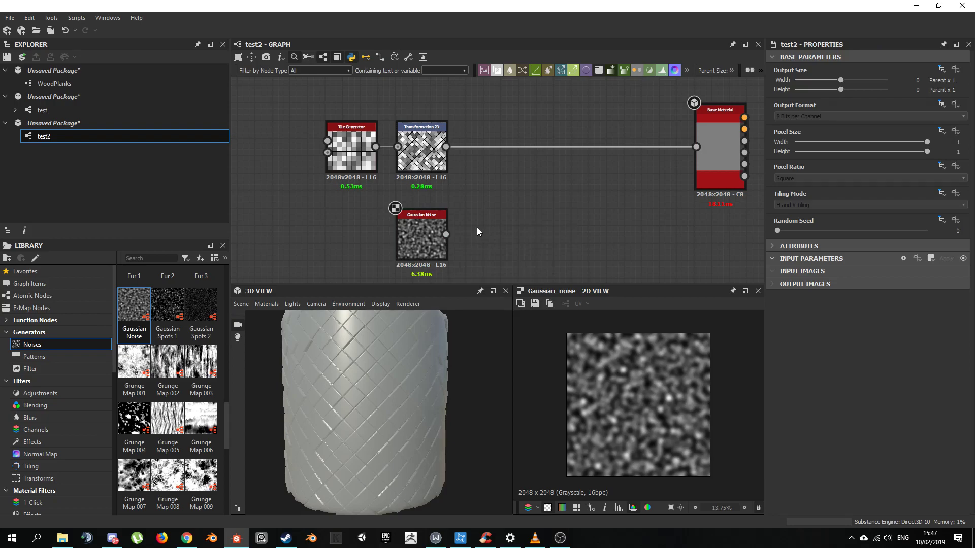
{"action": "key", "text": "space"}
{"action": "type", "text": "edge"}
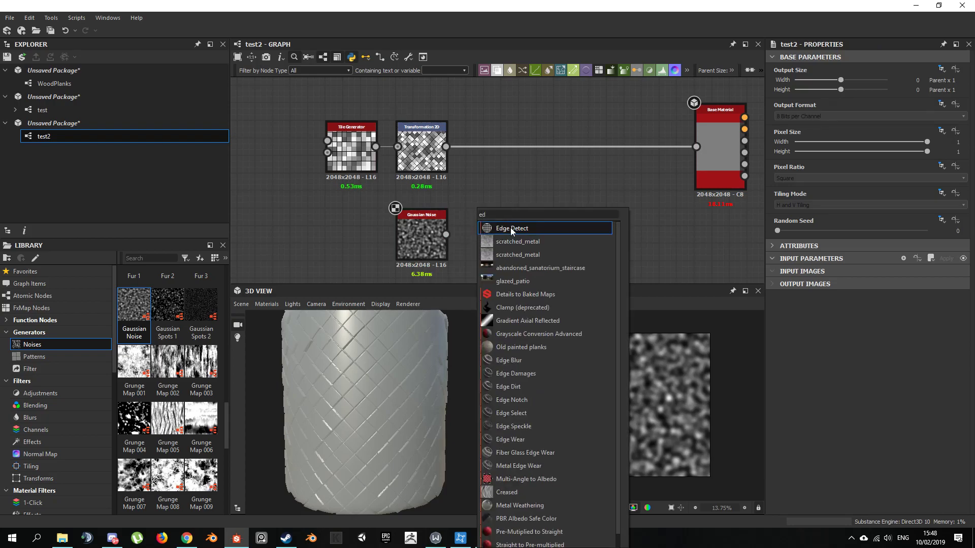
{"action": "left_click", "coordinate": [510, 228]}
{"action": "left_click_drag", "start_coordinate": [496, 239], "coordinate": [521, 239]}
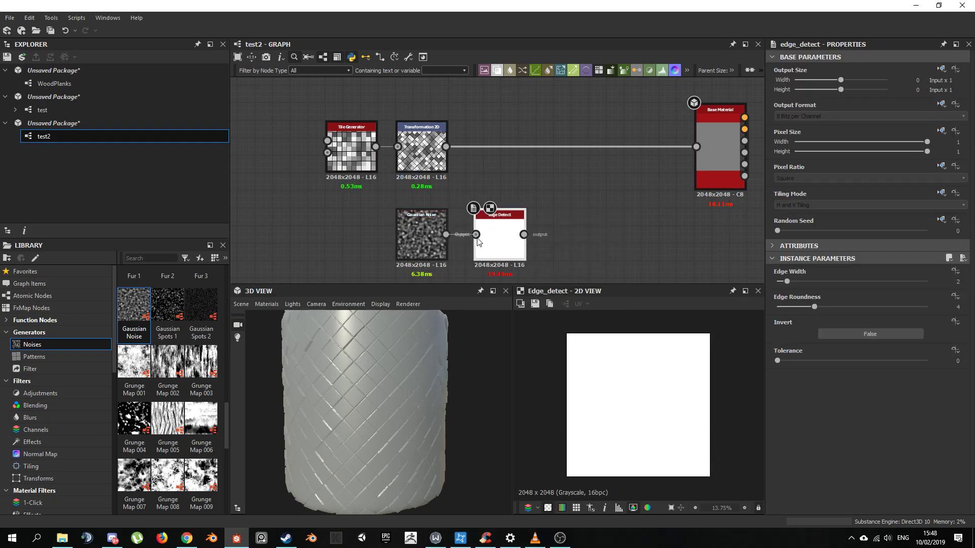
{"action": "scroll", "coordinate": [477, 242], "scroll_direction": "up", "scroll_amount": 2}
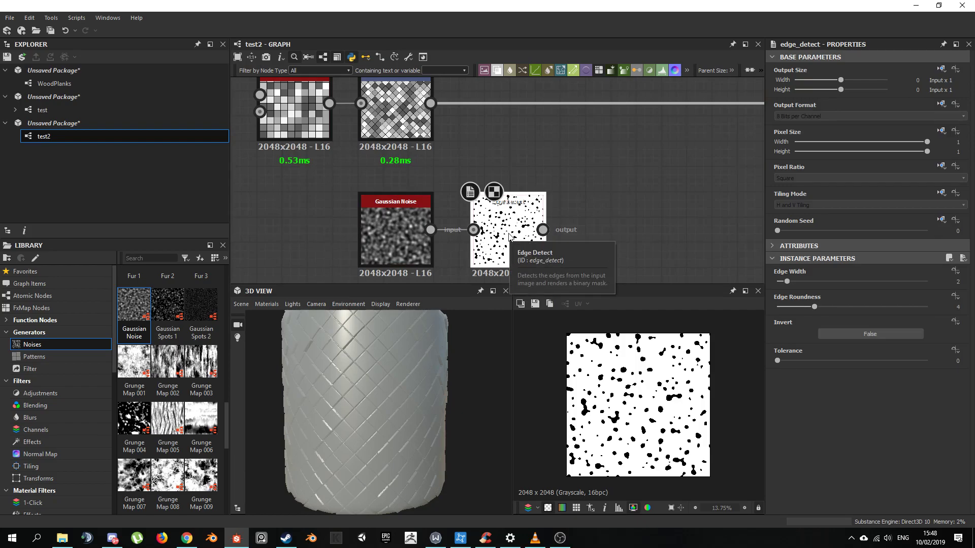
- Try Gaussian Noise scales of 7 and 10, checking the Edge Detect output for each
{"action": "scroll", "coordinate": [509, 235], "scroll_direction": "up", "scroll_amount": 1}
{"action": "scroll", "coordinate": [457, 235], "scroll_direction": "down", "scroll_amount": 1}
{"action": "left_click", "coordinate": [403, 235]}
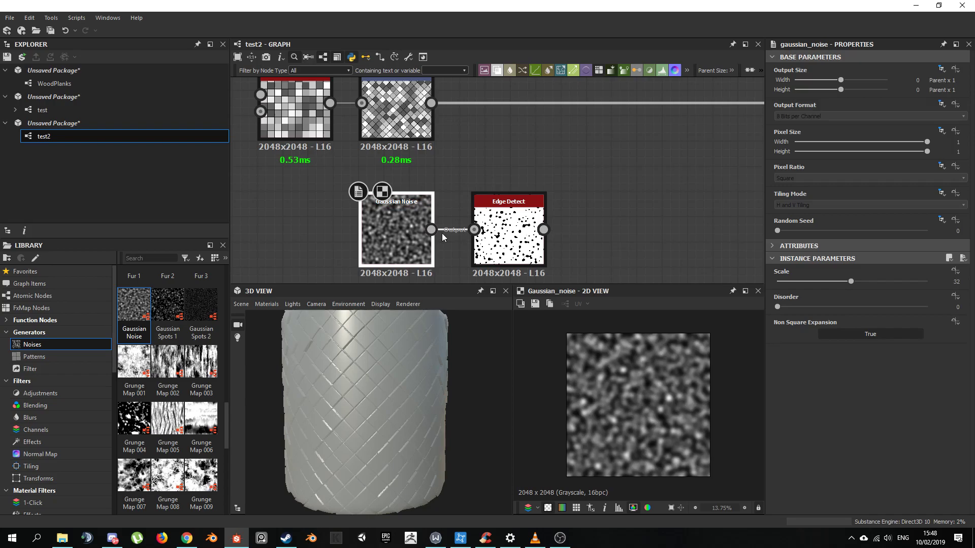
{"action": "left_click_drag", "start_coordinate": [850, 281], "coordinate": [792, 283]}
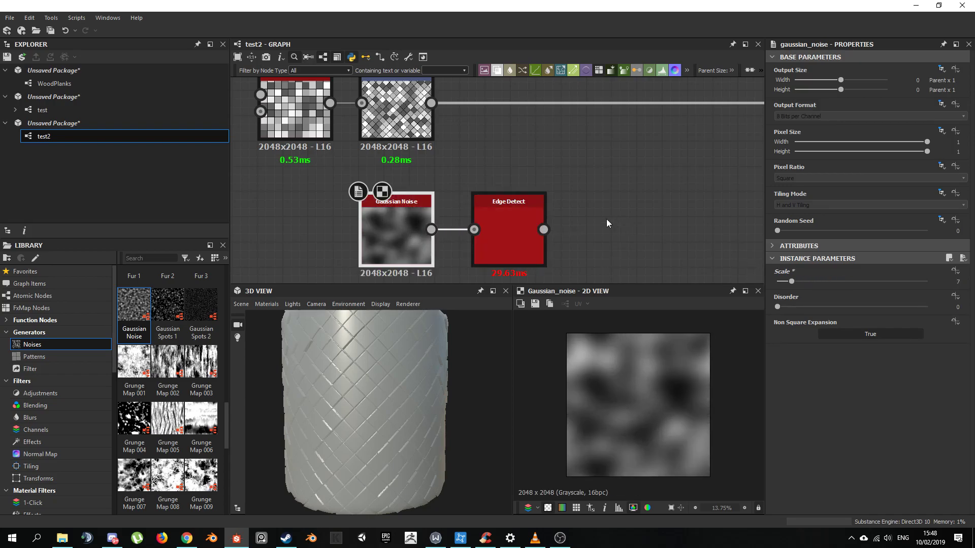
{"action": "left_click", "coordinate": [527, 243]}
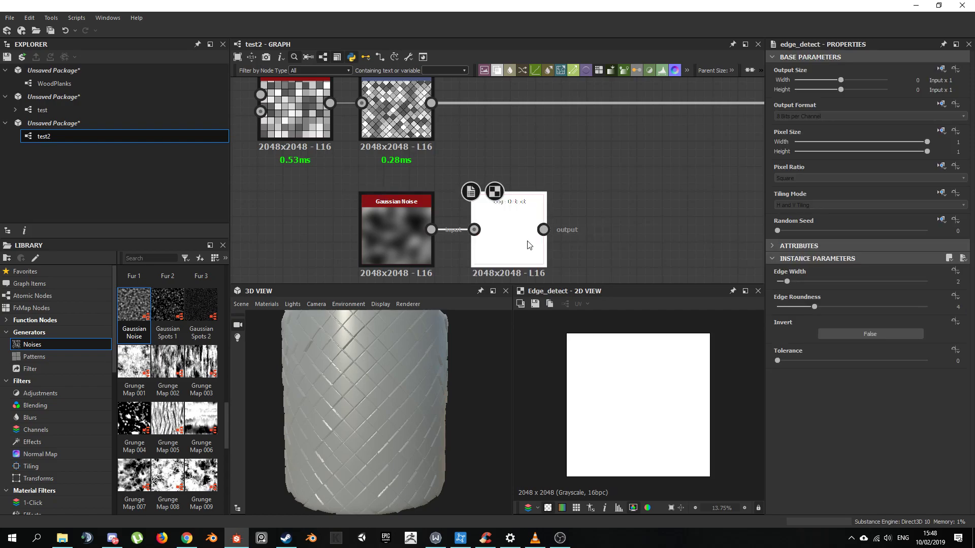
{"action": "left_click", "coordinate": [406, 248]}
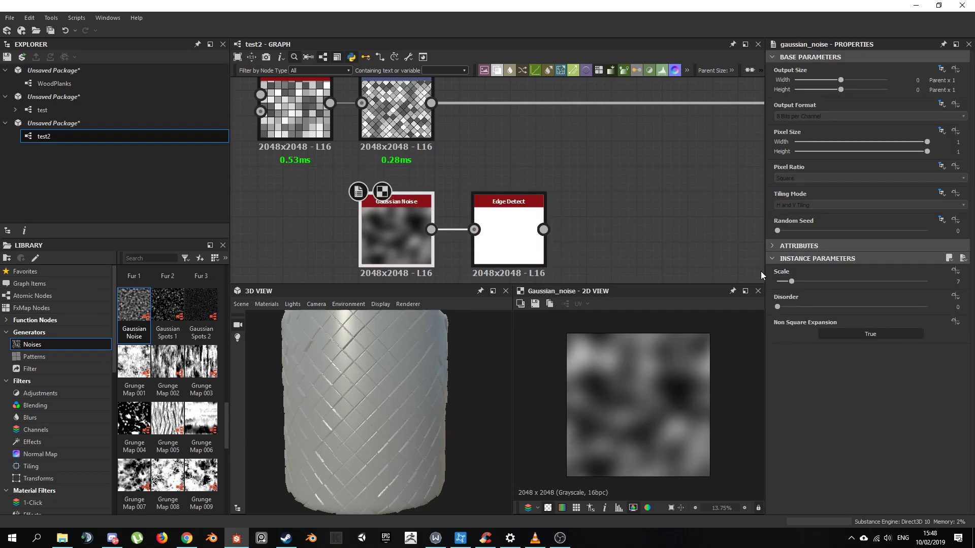
{"action": "left_click_drag", "start_coordinate": [792, 283], "coordinate": [799, 283]}
{"action": "left_click", "coordinate": [520, 256]}
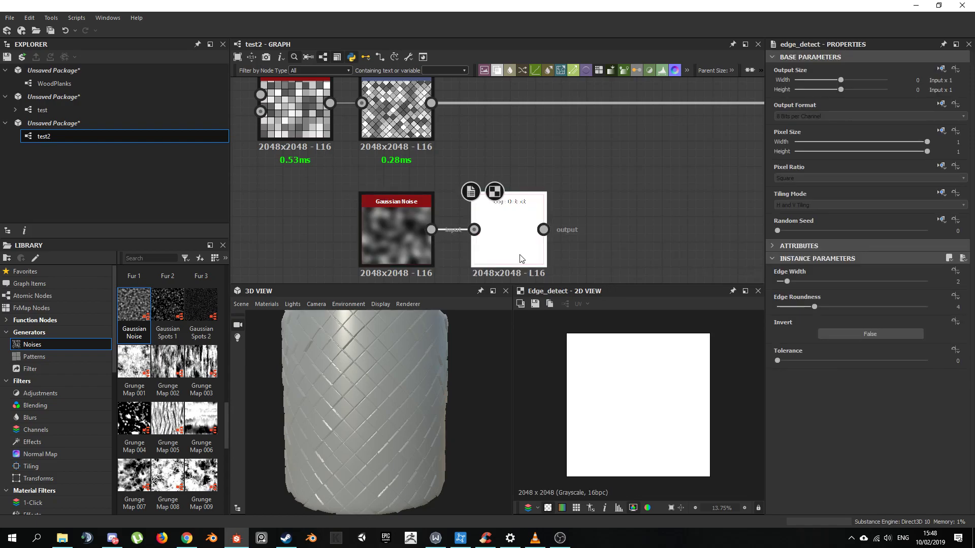
- Add a Cells 1 noise node below the Gaussian Noise node and feed it into the Edge Detect input
{"action": "left_click", "coordinate": [403, 227]}
{"action": "key", "text": "space"}
{"action": "type", "text": "c"}
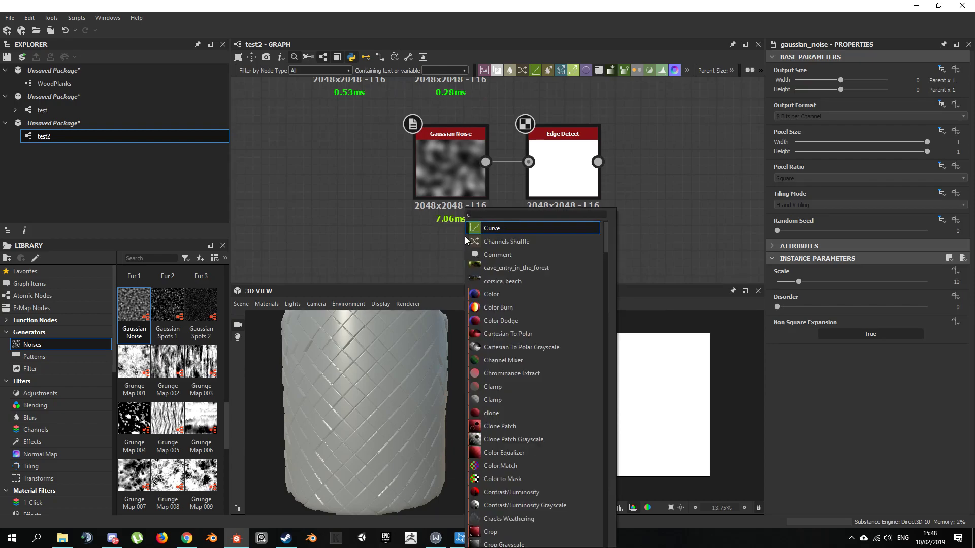
{"action": "type", "text": "e"}
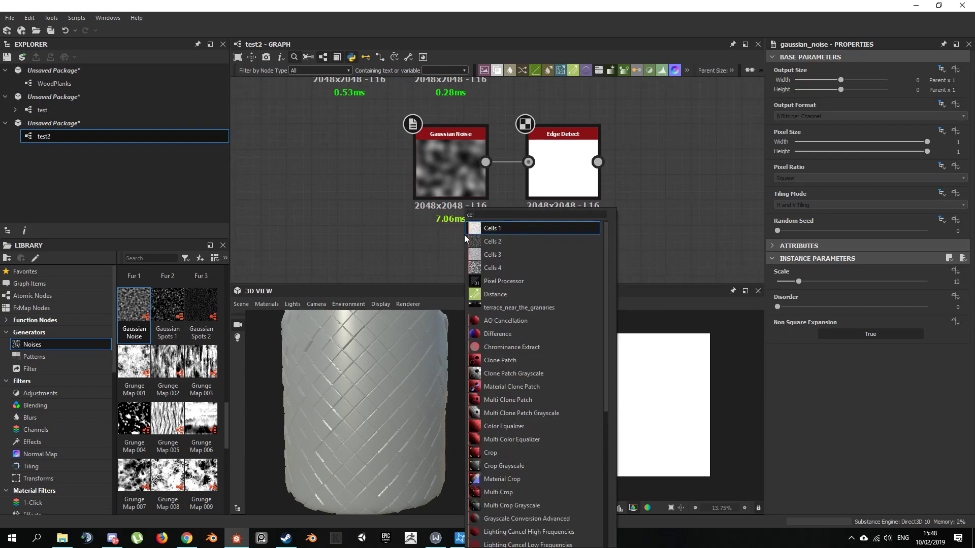
{"action": "key", "text": "Return"}
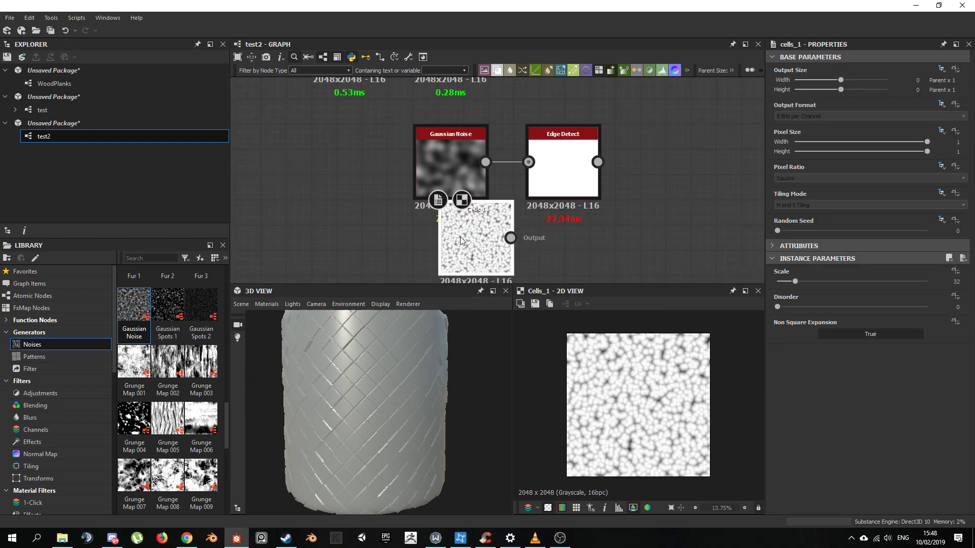
{"action": "left_click_drag", "start_coordinate": [461, 240], "coordinate": [529, 162]}
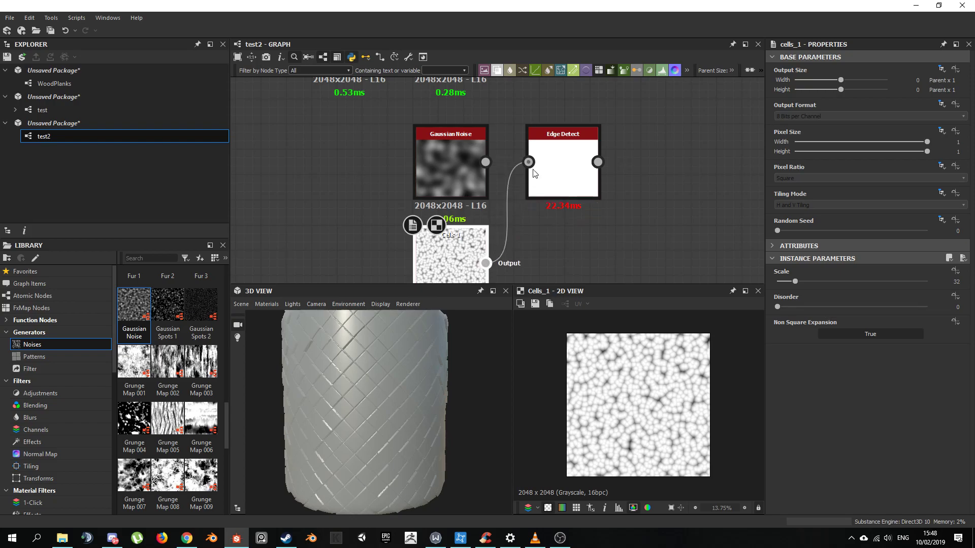
- Delete the Gaussian Noise node and move Cells 1 into its place beside Edge Detect
{"action": "left_click", "coordinate": [448, 151]}
{"action": "key", "text": "Delete"}
{"action": "left_click_drag", "start_coordinate": [450, 254], "coordinate": [450, 166]}
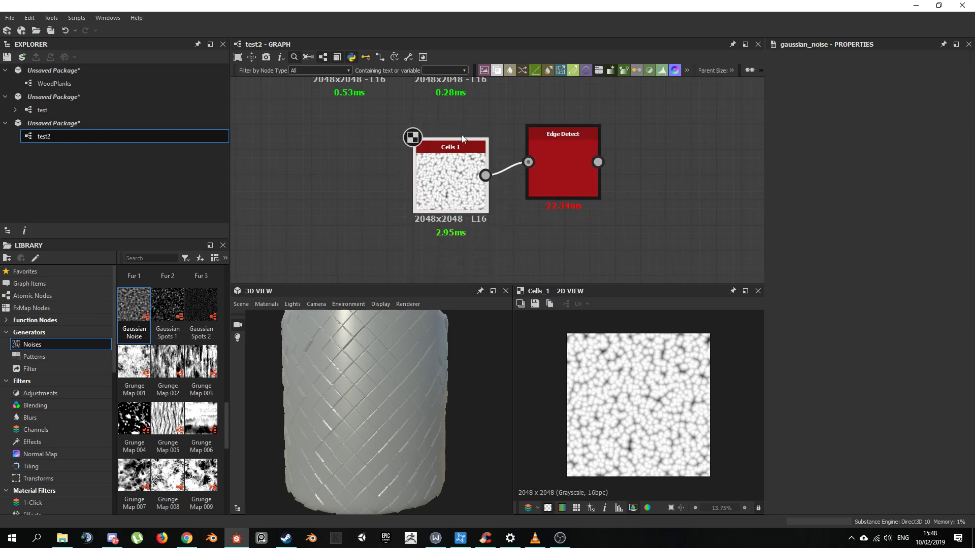
- Set the Cells 1 scale to 9 while previewing the Edge Detect output
{"action": "left_click", "coordinate": [562, 149]}
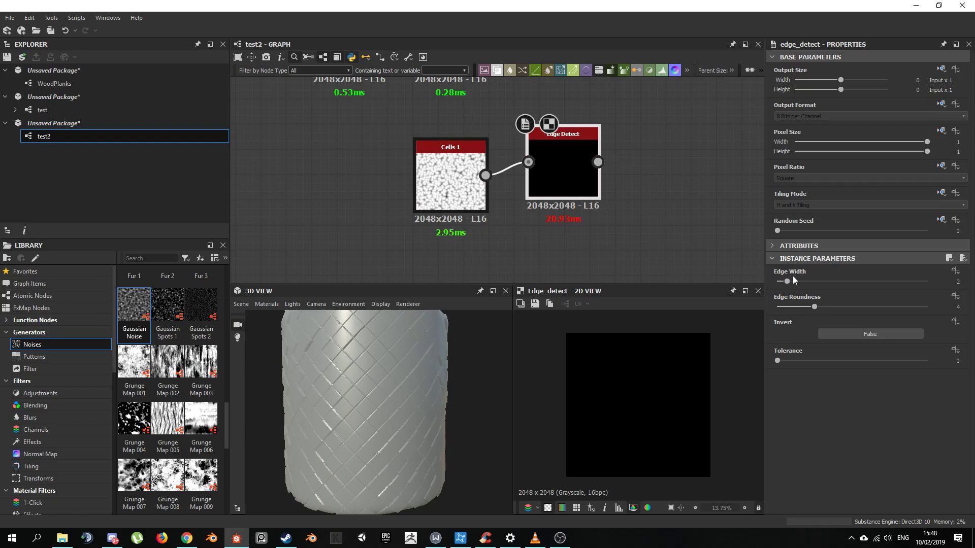
{"action": "left_click", "coordinate": [474, 172]}
{"action": "left_click_drag", "start_coordinate": [791, 277], "coordinate": [781, 283]}
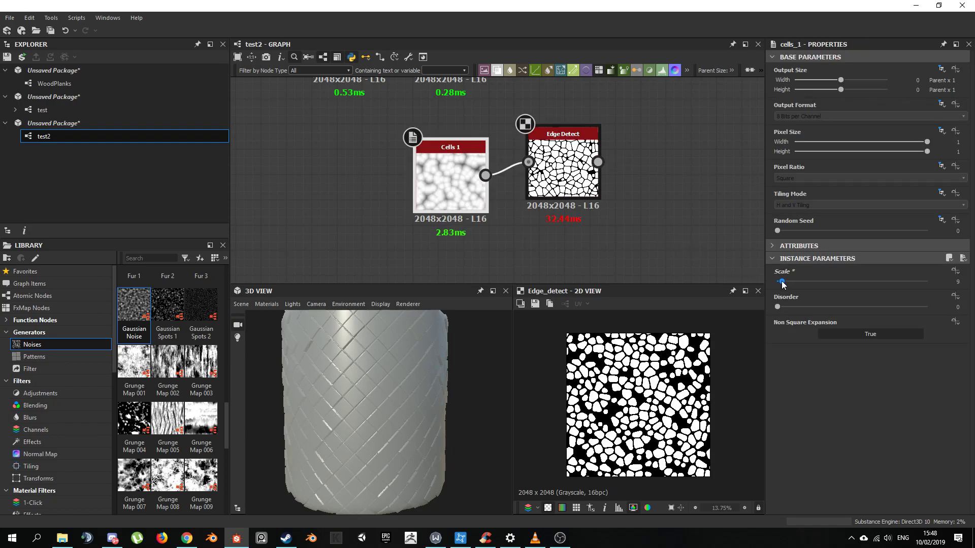
{"action": "scroll", "coordinate": [434, 151], "scroll_direction": "up", "scroll_amount": 3}
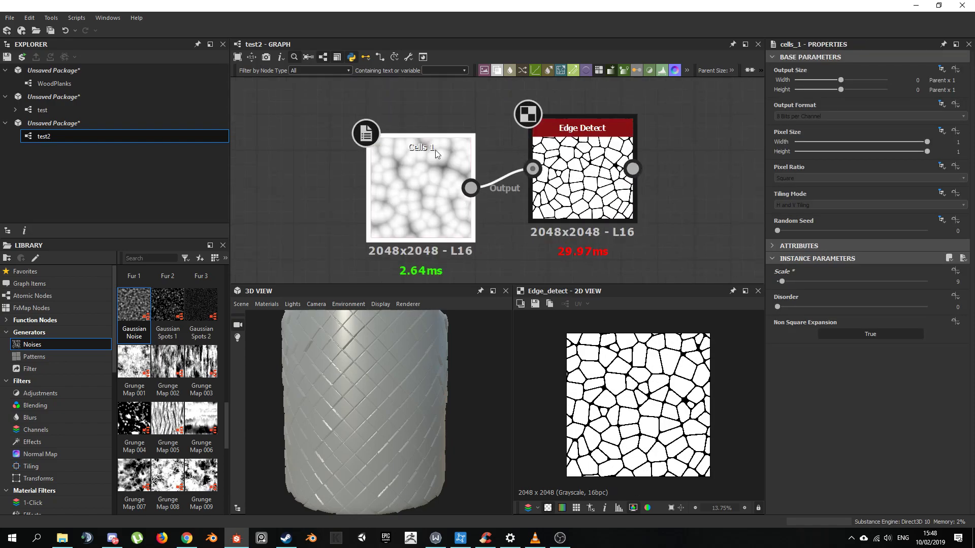
{"action": "scroll", "coordinate": [680, 416], "scroll_direction": "up", "scroll_amount": 3}
{"action": "scroll", "coordinate": [681, 417], "scroll_direction": "down", "scroll_amount": 2}
- Line up Edge Detect with Cells 1 and set its Edge Roundness to 0.92
{"action": "middle_click_drag", "start_coordinate": [609, 173], "coordinate": [613, 236]}
{"action": "left_click", "coordinate": [613, 236]}
{"action": "left_click_drag", "start_coordinate": [814, 306], "coordinate": [786, 307]}
{"action": "scroll", "coordinate": [589, 244], "scroll_direction": "down", "scroll_amount": 3}
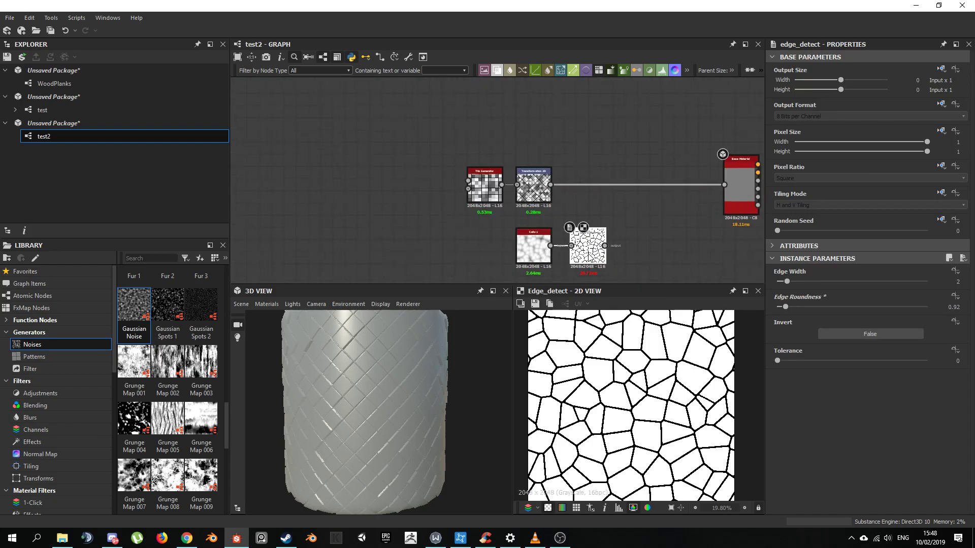
- Move the Cells 1 and Edge Detect nodes so that Edge Detect sits directly beneath Transformation 2D
{"action": "scroll", "coordinate": [590, 260], "scroll_direction": "up", "scroll_amount": 2}
{"action": "middle_click_drag", "start_coordinate": [591, 260], "coordinate": [516, 236]}
{"action": "middle_click_drag", "start_coordinate": [550, 188], "coordinate": [512, 191]}
{"action": "scroll", "coordinate": [493, 195], "scroll_direction": "up", "scroll_amount": 4}
{"action": "scroll", "coordinate": [494, 197], "scroll_direction": "down", "scroll_amount": 3}
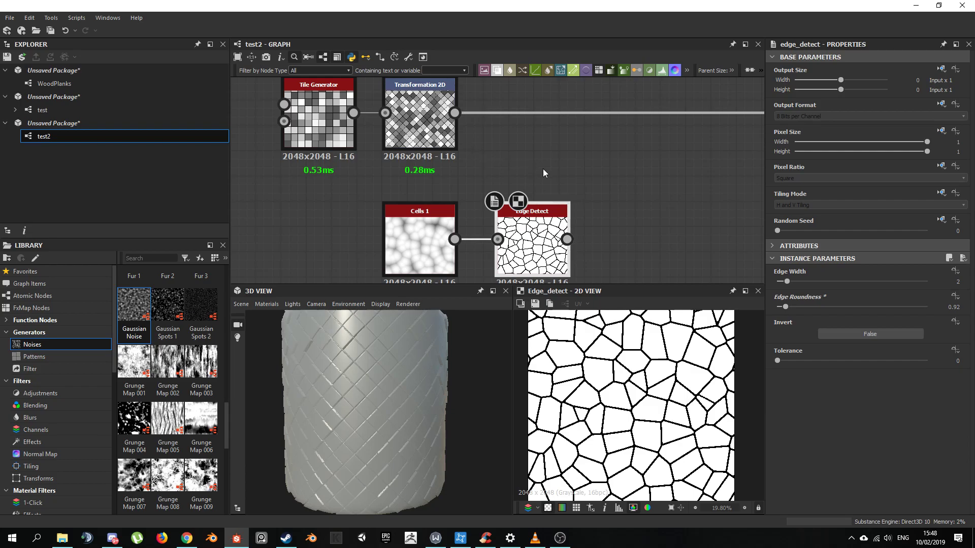
{"action": "middle_click_drag", "start_coordinate": [543, 168], "coordinate": [476, 156]}
{"action": "middle_click_drag", "start_coordinate": [488, 228], "coordinate": [375, 202]}
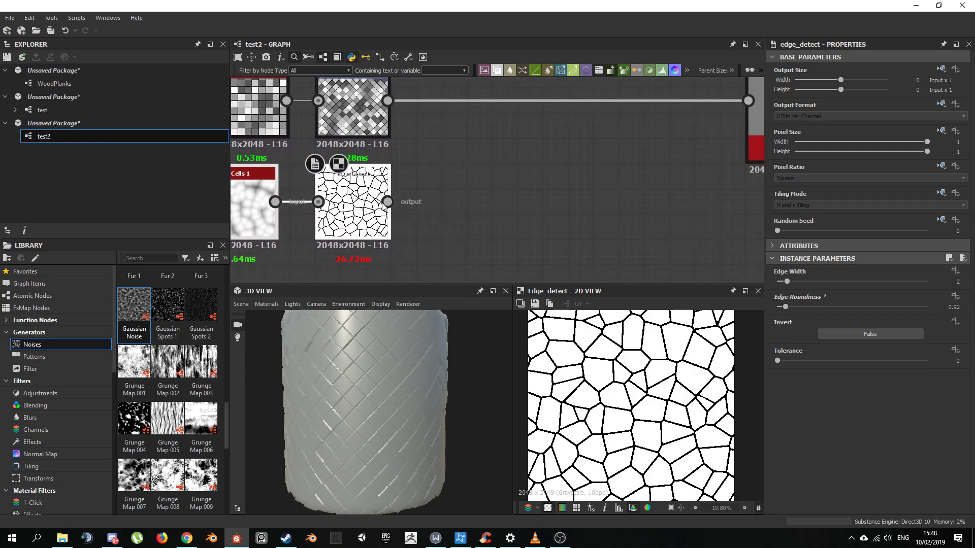
- Add a Blend node between the Transformation 2D and Base Material nodes, just below their connection
{"action": "key", "text": "space"}
{"action": "left_click", "coordinate": [571, 171]}
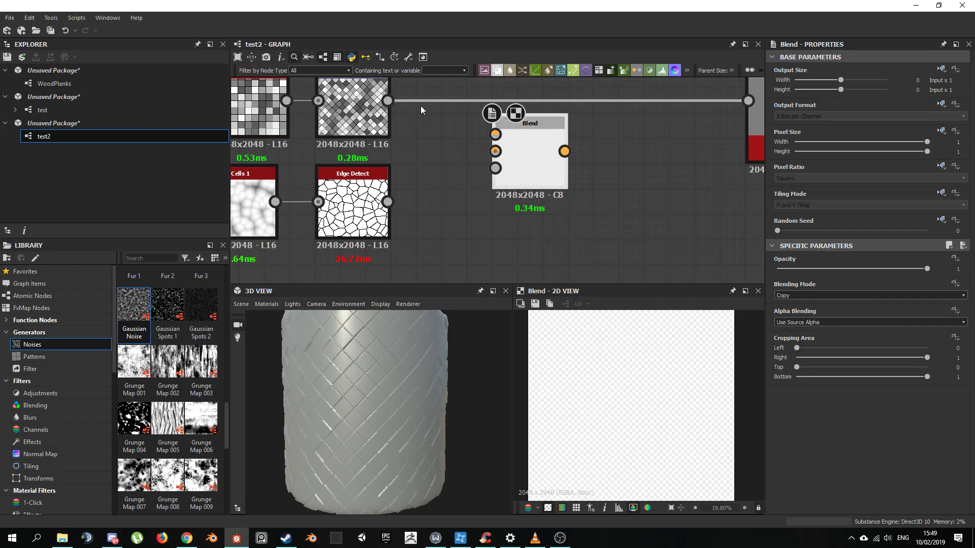
{"action": "left_click_drag", "start_coordinate": [437, 129], "coordinate": [401, 120]}
{"action": "middle_click_drag", "start_coordinate": [421, 159], "coordinate": [458, 230]}
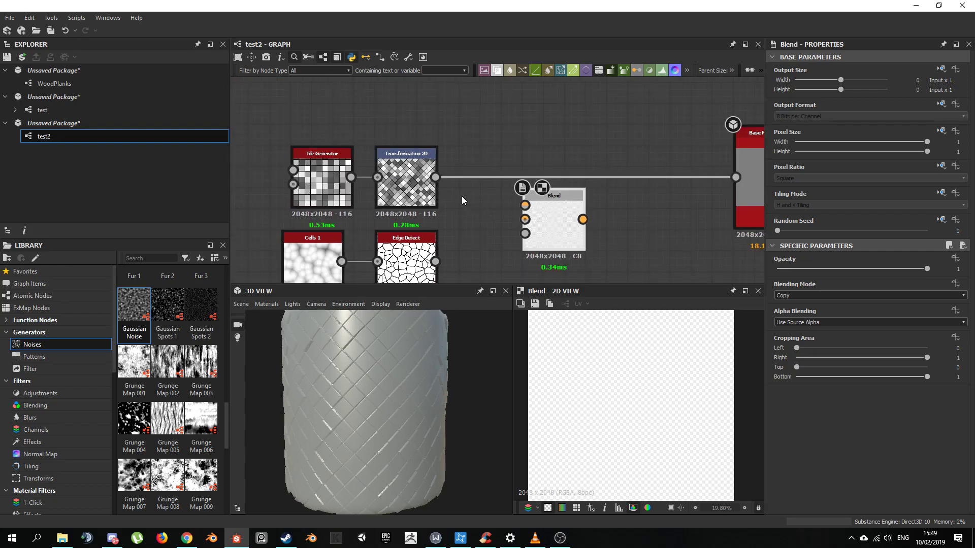
- Connect the Transformation 2D output to the Blend's background and the Edge Detect output to its foreground
{"action": "scroll", "coordinate": [531, 215], "scroll_direction": "up", "scroll_amount": 2}
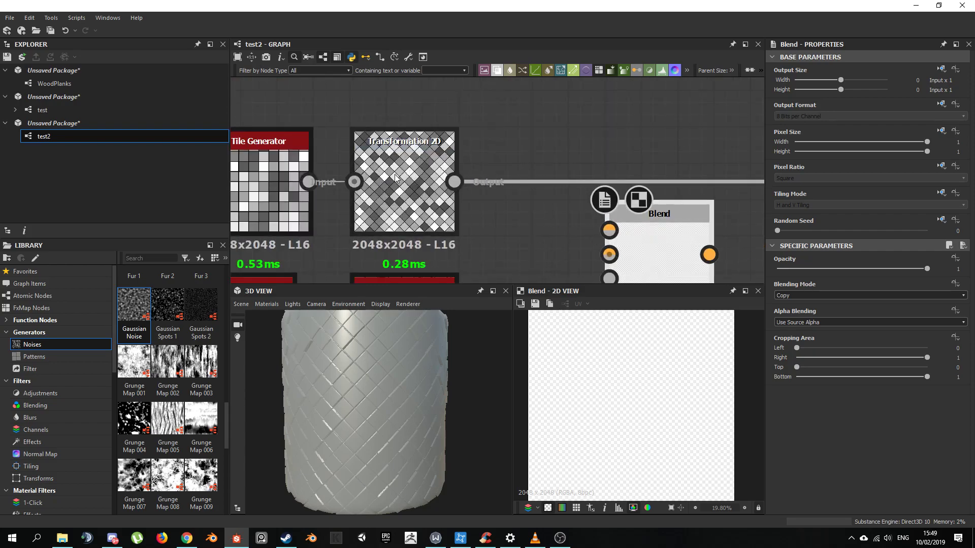
{"action": "left_click_drag", "start_coordinate": [455, 181], "coordinate": [609, 253]}
{"action": "middle_click_drag", "start_coordinate": [610, 253], "coordinate": [573, 173]}
{"action": "left_click_drag", "start_coordinate": [418, 246], "coordinate": [573, 148]}
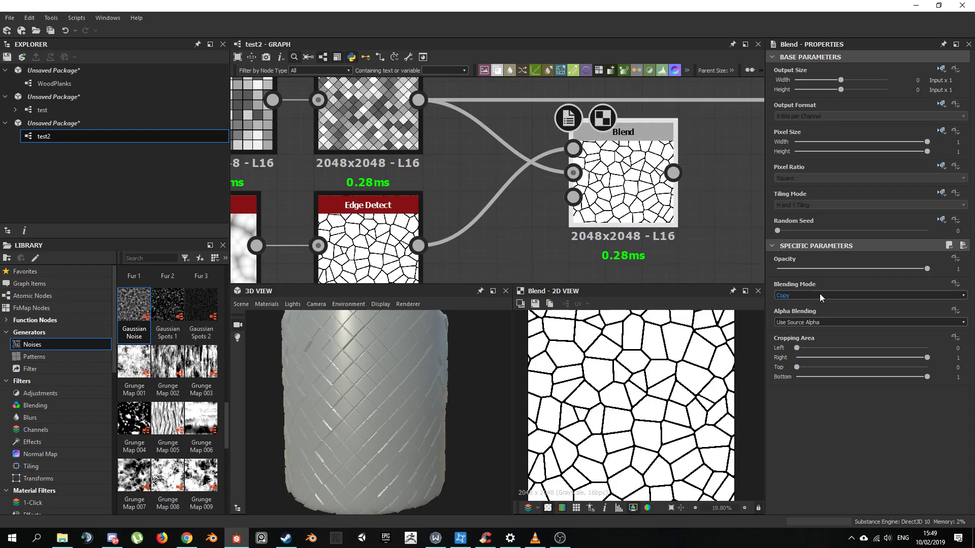
{"action": "middle_click_drag", "start_coordinate": [433, 237], "coordinate": [450, 212]}
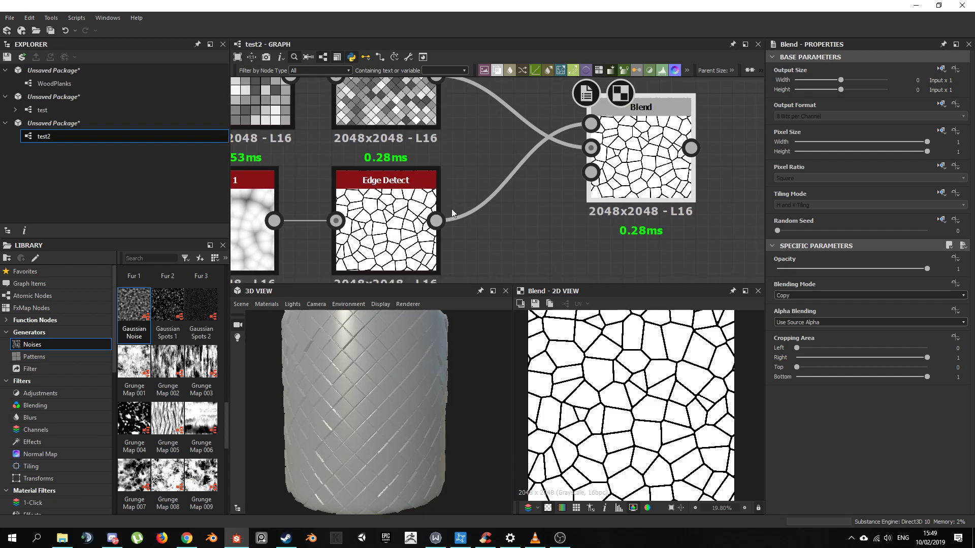
- Try the Subtract blending mode on the Blend node and settle on Multiply
{"action": "left_click", "coordinate": [821, 293]}
{"action": "left_click", "coordinate": [807, 295]}
{"action": "left_click", "coordinate": [805, 293]}
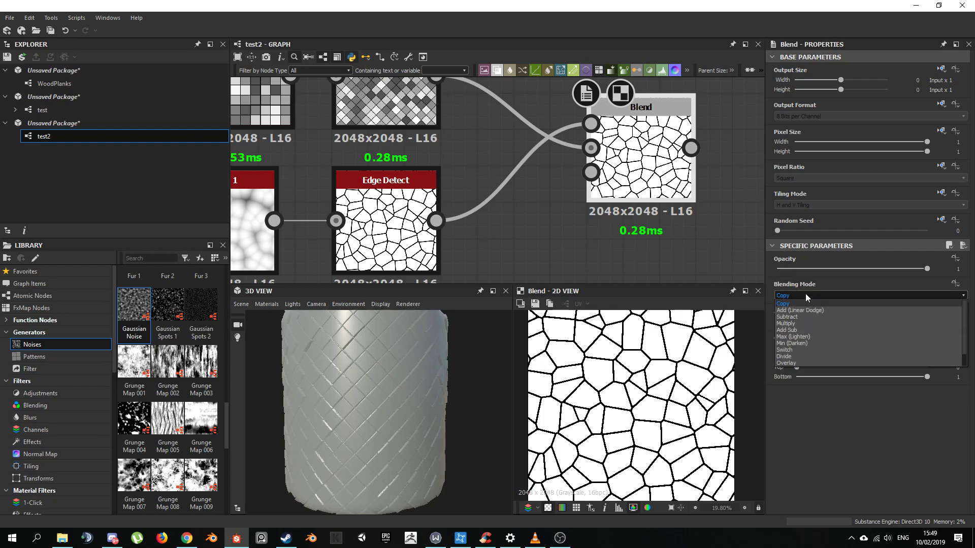
{"action": "left_click", "coordinate": [806, 319]}
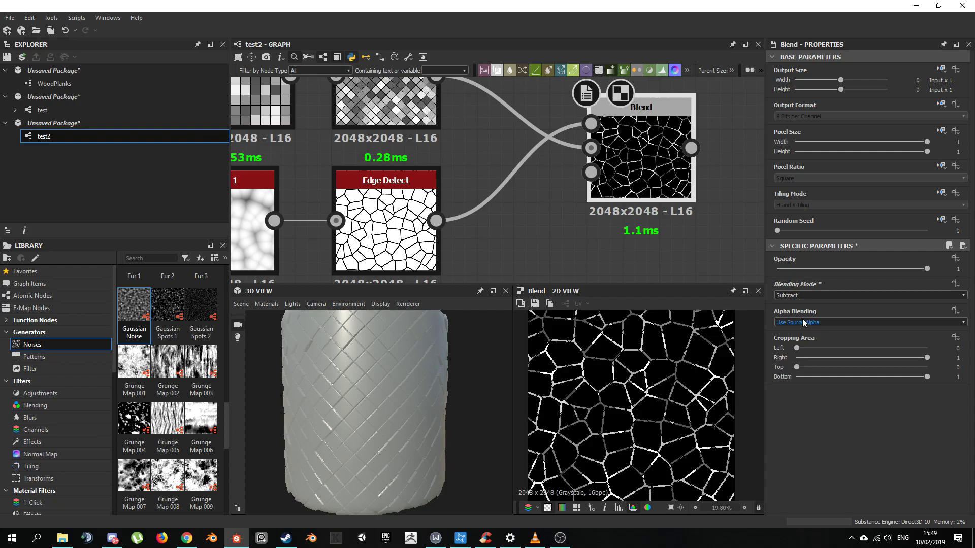
{"action": "left_click", "coordinate": [793, 295]}
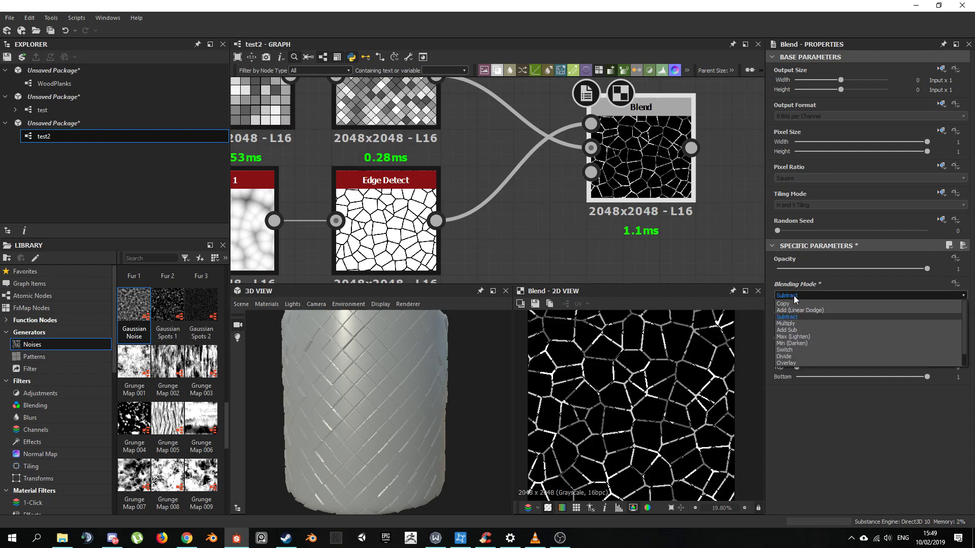
{"action": "left_click", "coordinate": [799, 323]}
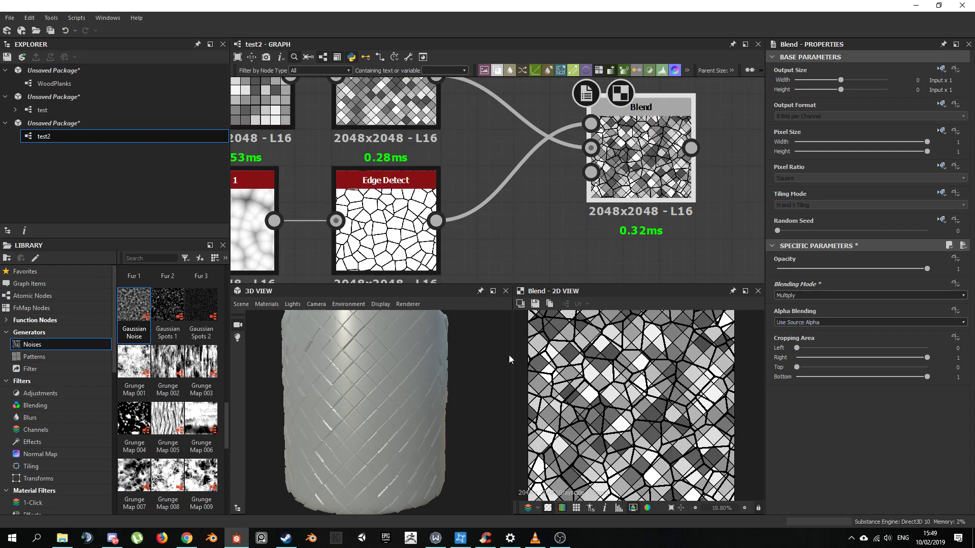
- Examine the blended tile and cell-edge pattern up close in the 2D view
{"action": "scroll", "coordinate": [558, 218], "scroll_direction": "down", "scroll_amount": 4}
{"action": "middle_click_drag", "start_coordinate": [595, 190], "coordinate": [547, 215]}
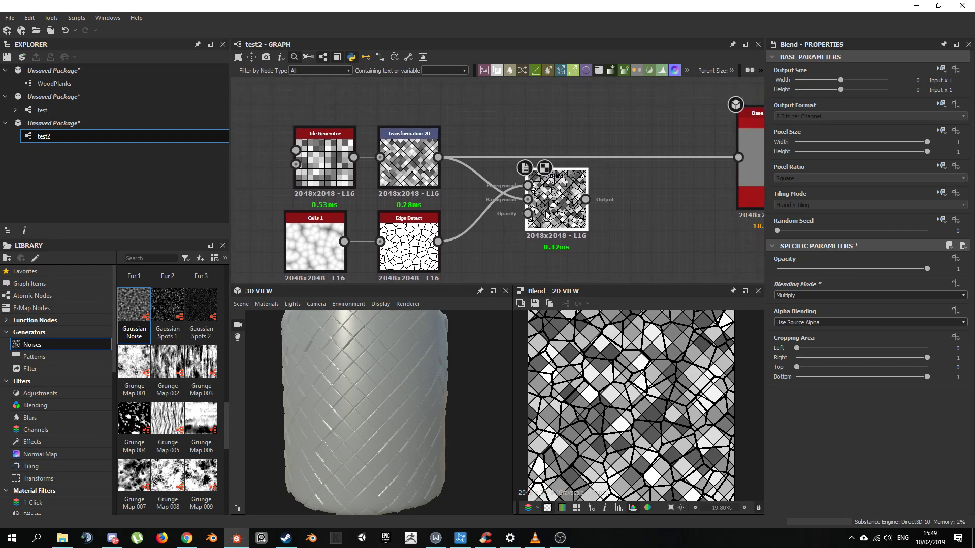
{"action": "scroll", "coordinate": [594, 250], "scroll_direction": "up", "scroll_amount": 1}
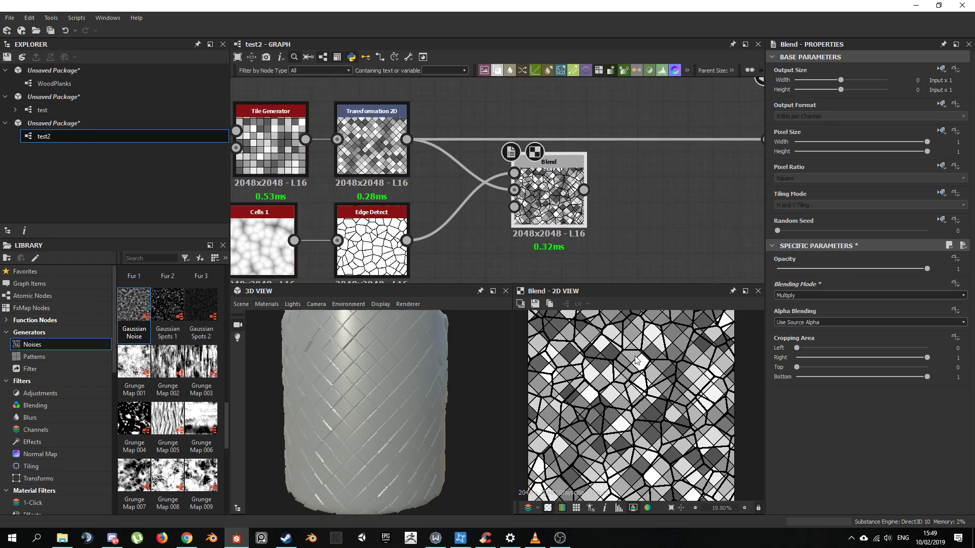
{"action": "scroll", "coordinate": [638, 360], "scroll_direction": "up", "scroll_amount": 1}
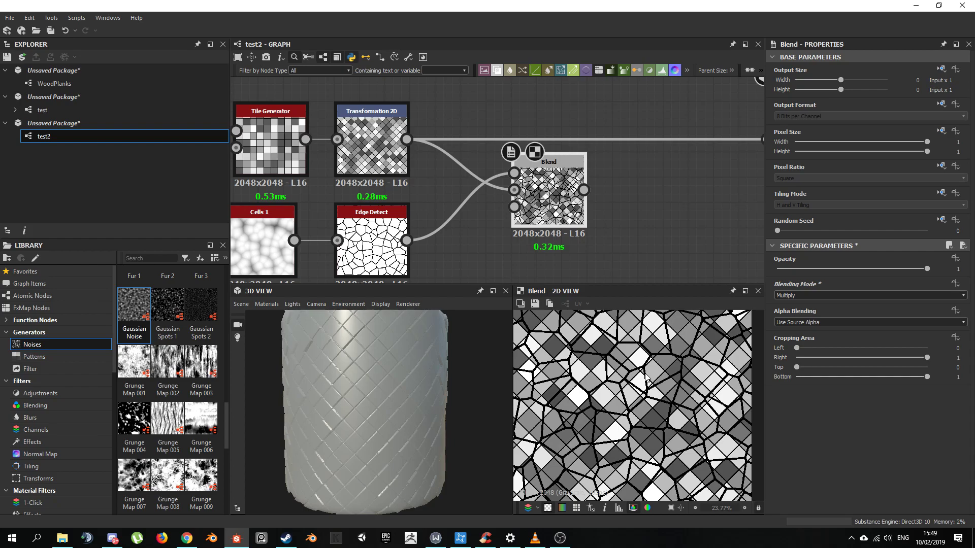
{"action": "scroll", "coordinate": [625, 398], "scroll_direction": "up", "scroll_amount": 1}
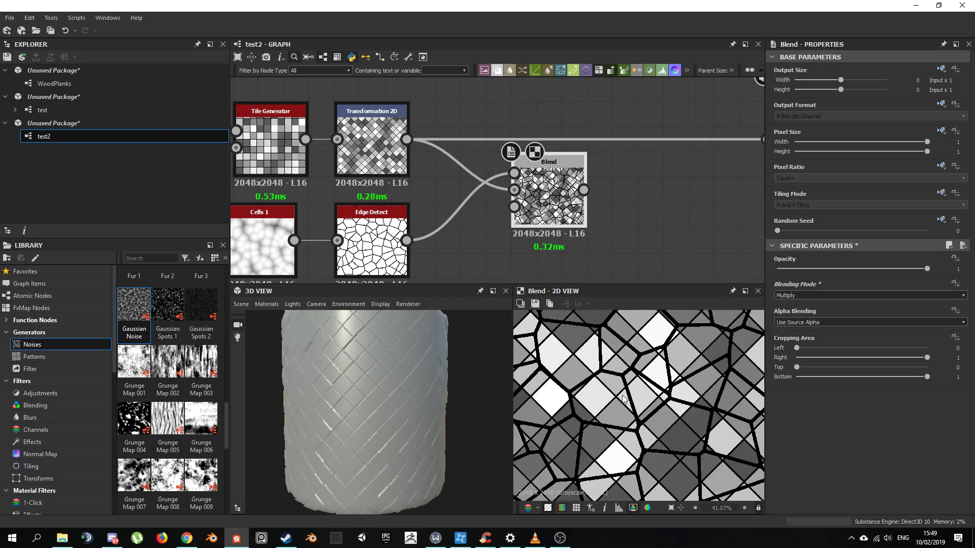
{"action": "scroll", "coordinate": [625, 401], "scroll_direction": "down", "scroll_amount": 4}
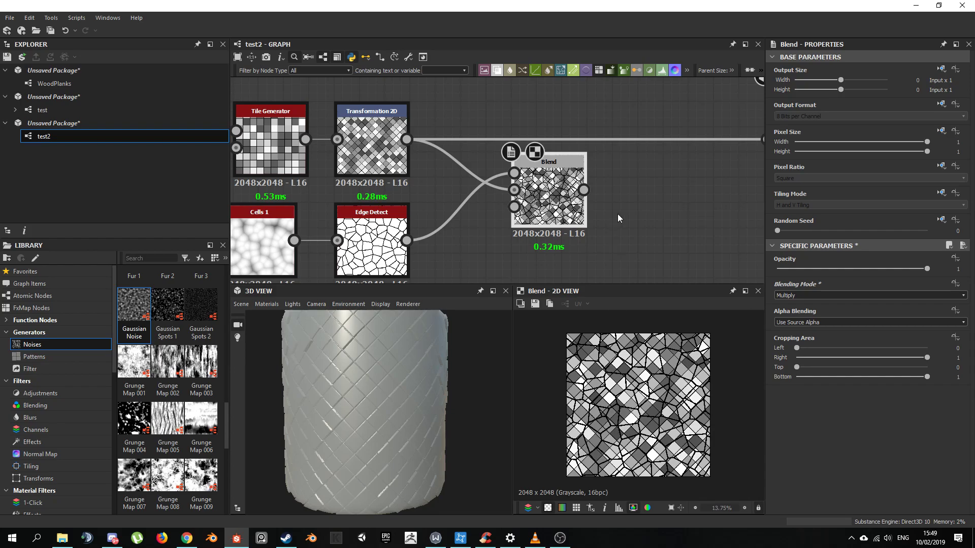
- Move the Base Material node farther away from the Blend node to free up graph space
{"action": "middle_click_drag", "start_coordinate": [565, 192], "coordinate": [604, 228]}
{"action": "scroll", "coordinate": [582, 147], "scroll_direction": "down", "scroll_amount": 1}
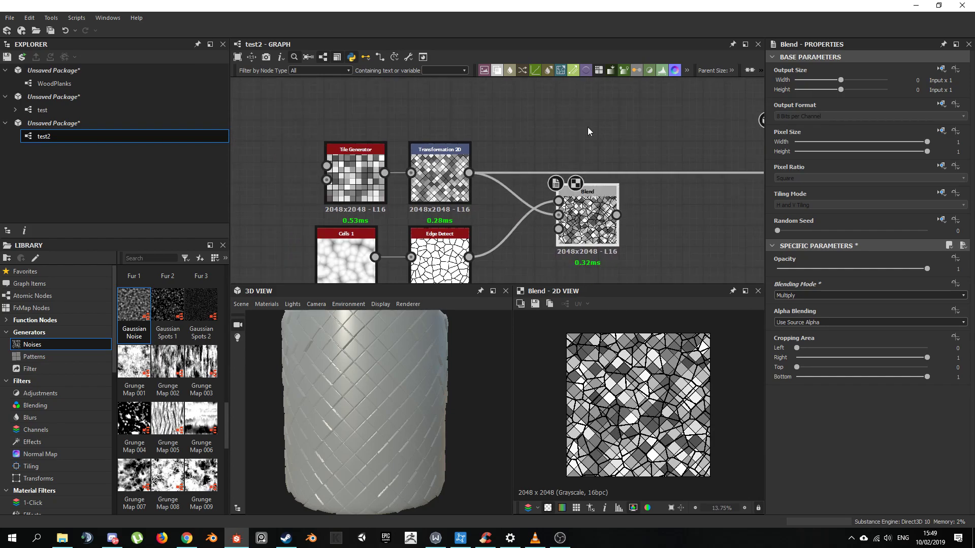
{"action": "middle_click_drag", "start_coordinate": [587, 132], "coordinate": [530, 156]}
{"action": "left_click_drag", "start_coordinate": [683, 218], "coordinate": [747, 230]}
- Add a Flood Fill node above the Transformation 2D node and connect the Transformation 2D output to its mask input
{"action": "left_click", "coordinate": [589, 164]}
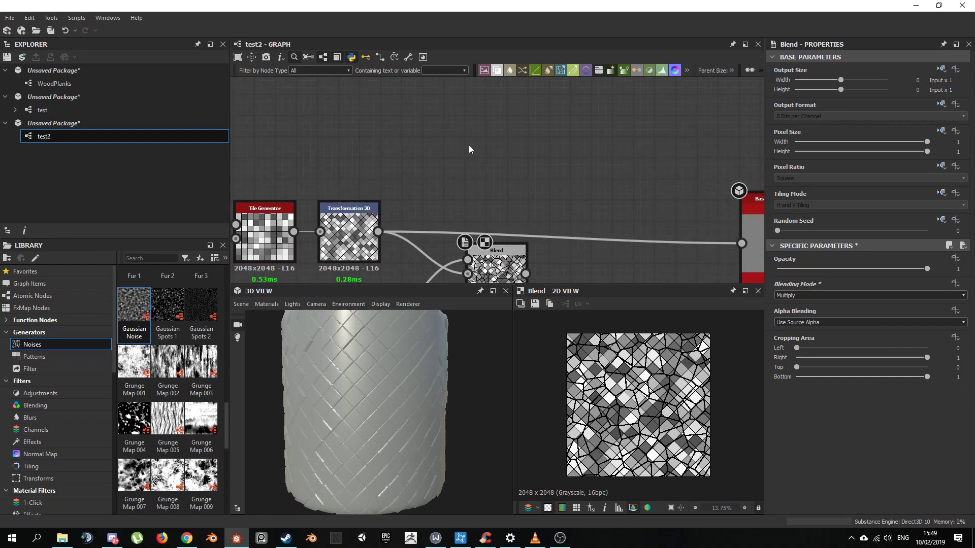
{"action": "key", "text": "space"}
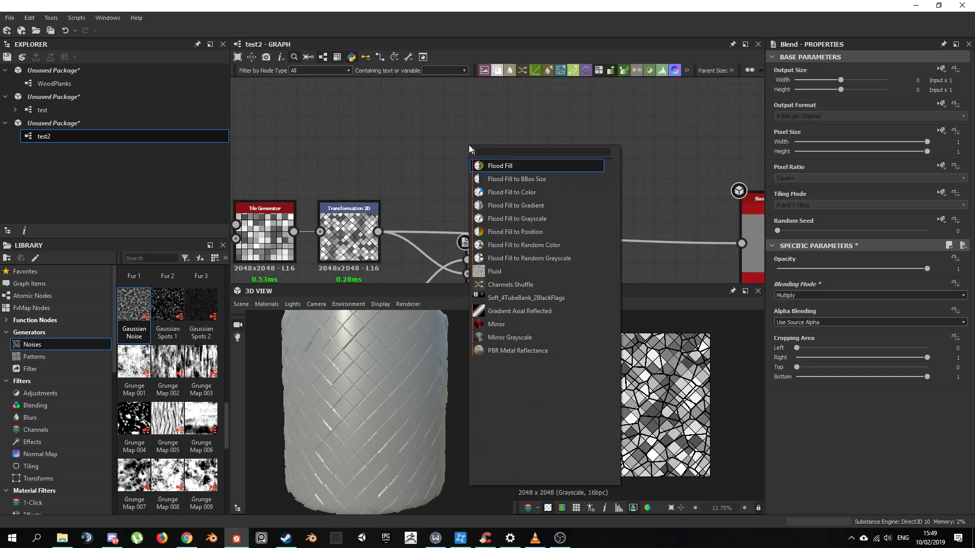
{"action": "left_click", "coordinate": [490, 165]}
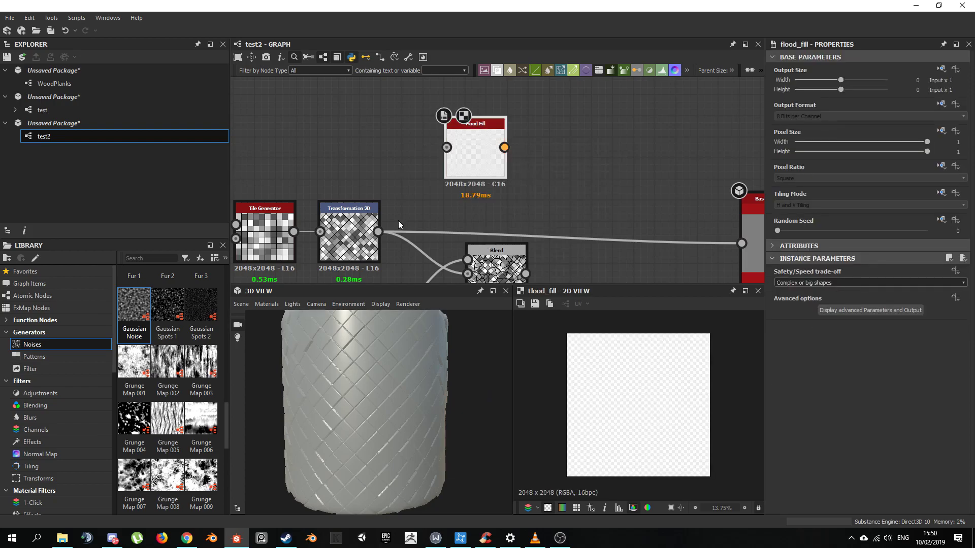
{"action": "left_click_drag", "start_coordinate": [378, 231], "coordinate": [461, 151]}
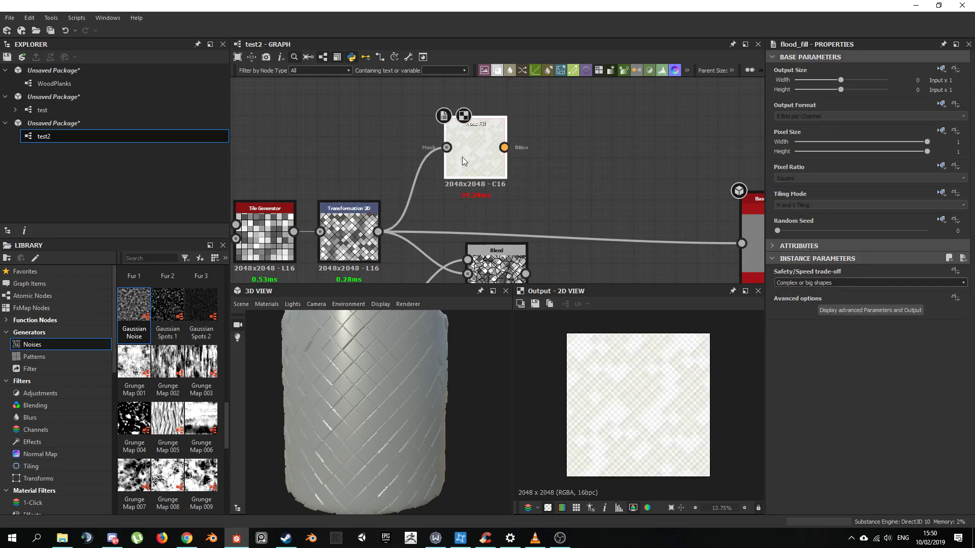
- Add a Flood Fill to Random Grayscale node fed by the Flood Fill output
{"action": "key", "text": "space"}
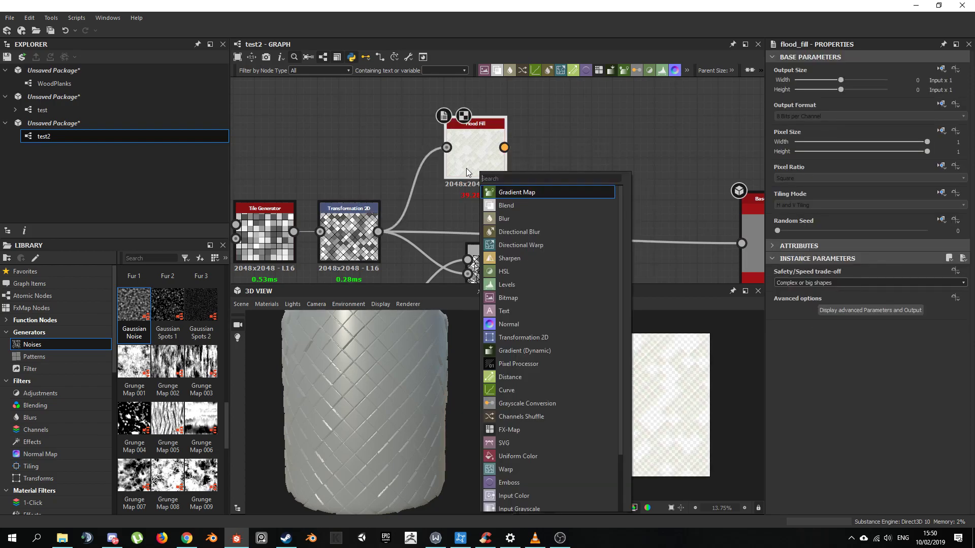
{"action": "type", "text": "floo"}
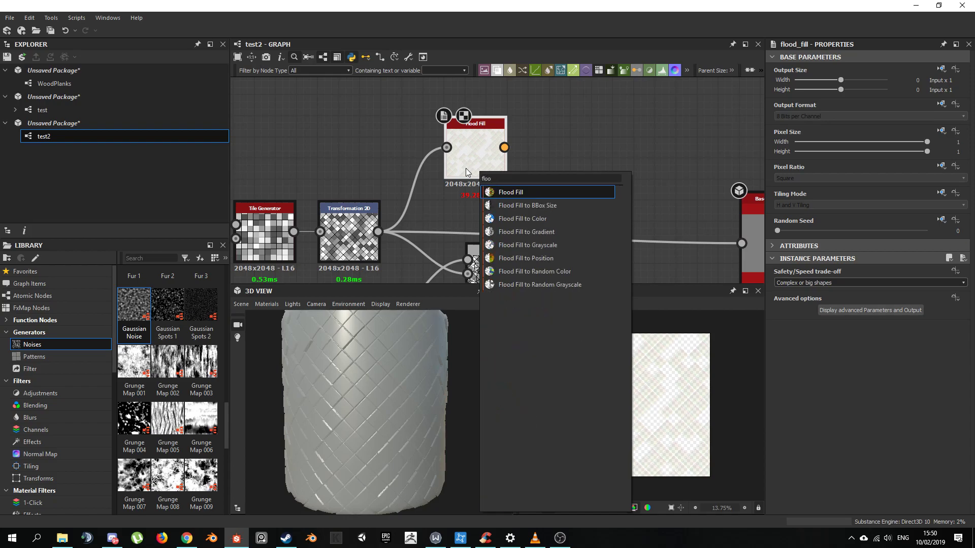
{"action": "left_click", "coordinate": [547, 284]}
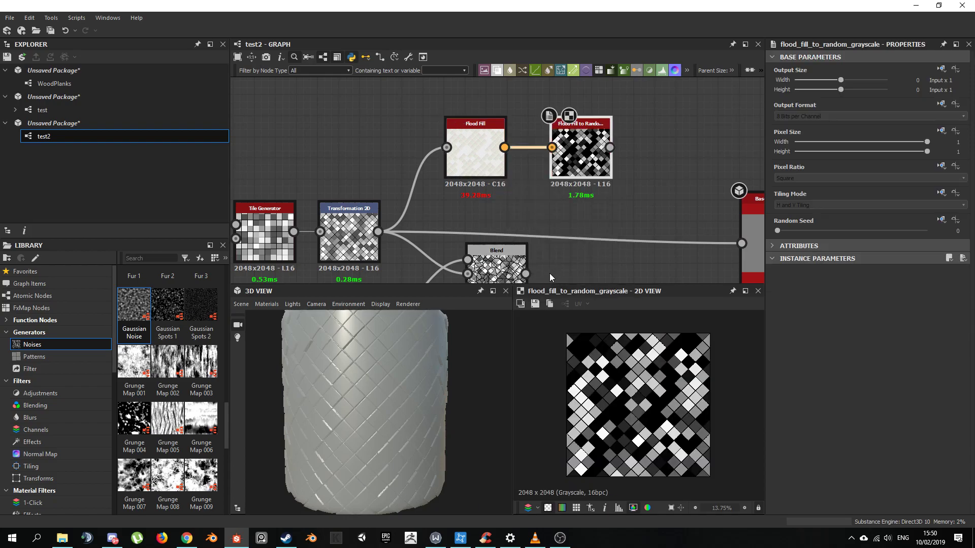
{"action": "key", "text": "f"}
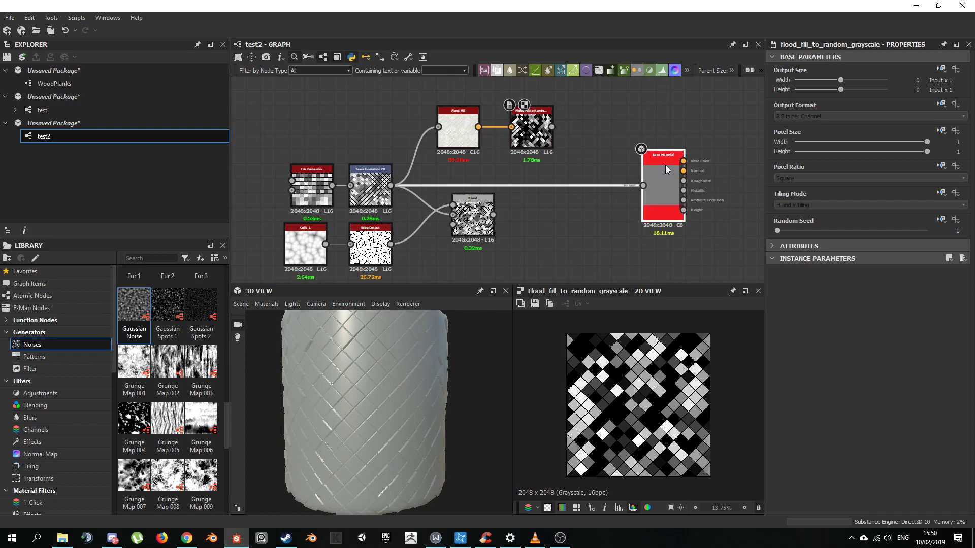
- Connect the Flood Fill to Random Grayscale output to the Blend node's opacity input, reposition the Blend node and inspect its result
{"action": "left_click_drag", "start_coordinate": [474, 198], "coordinate": [503, 199]}
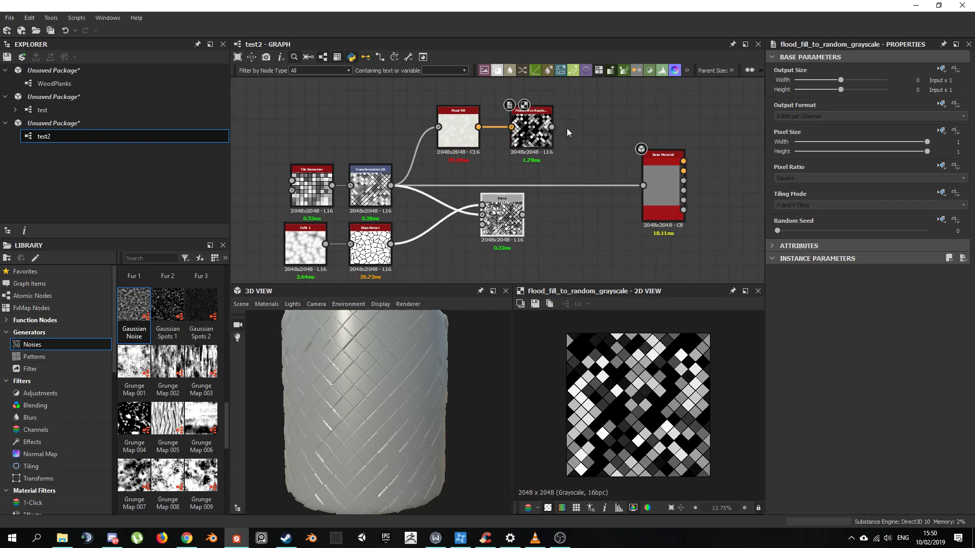
{"action": "left_click_drag", "start_coordinate": [553, 127], "coordinate": [482, 224]}
{"action": "double_click", "coordinate": [487, 231]}
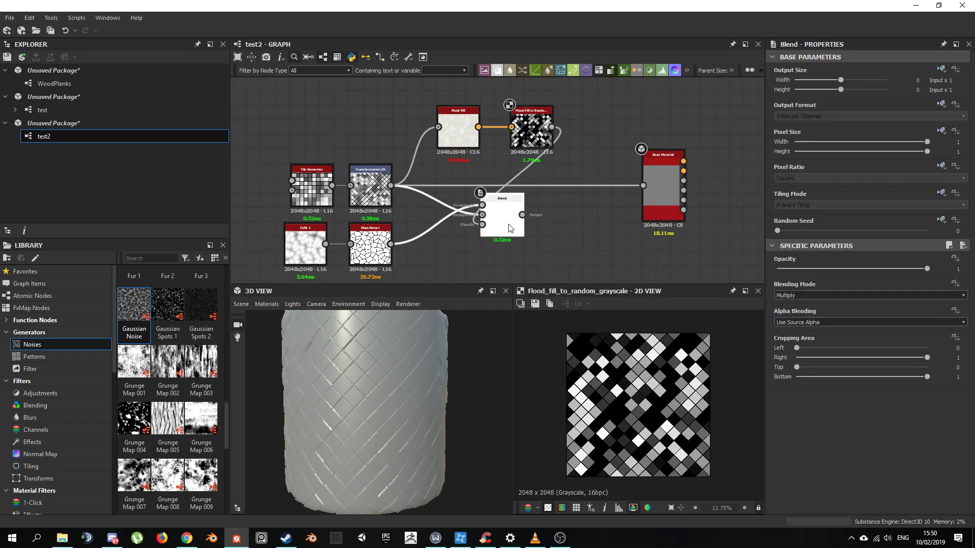
{"action": "scroll", "coordinate": [653, 352], "scroll_direction": "up", "scroll_amount": 5}
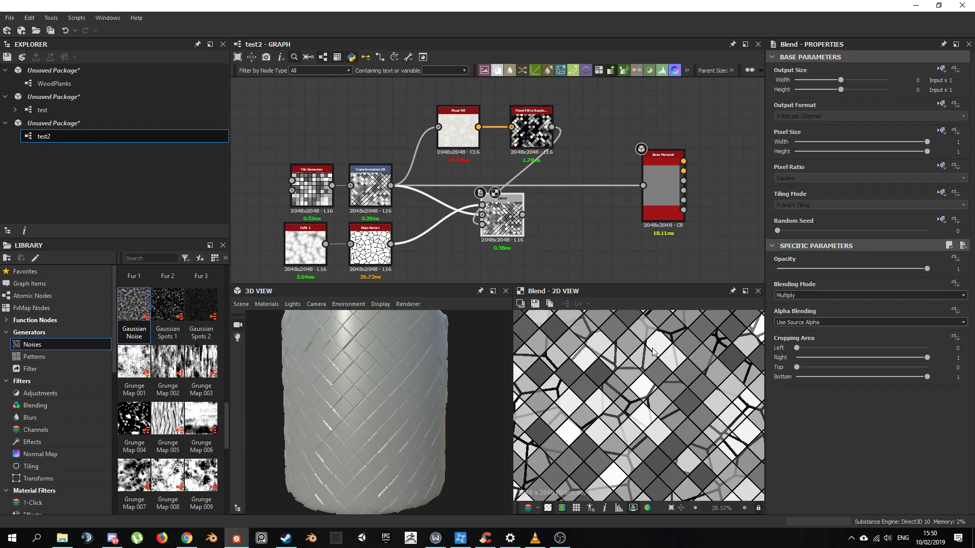
{"action": "scroll", "coordinate": [653, 355], "scroll_direction": "down", "scroll_amount": 2}
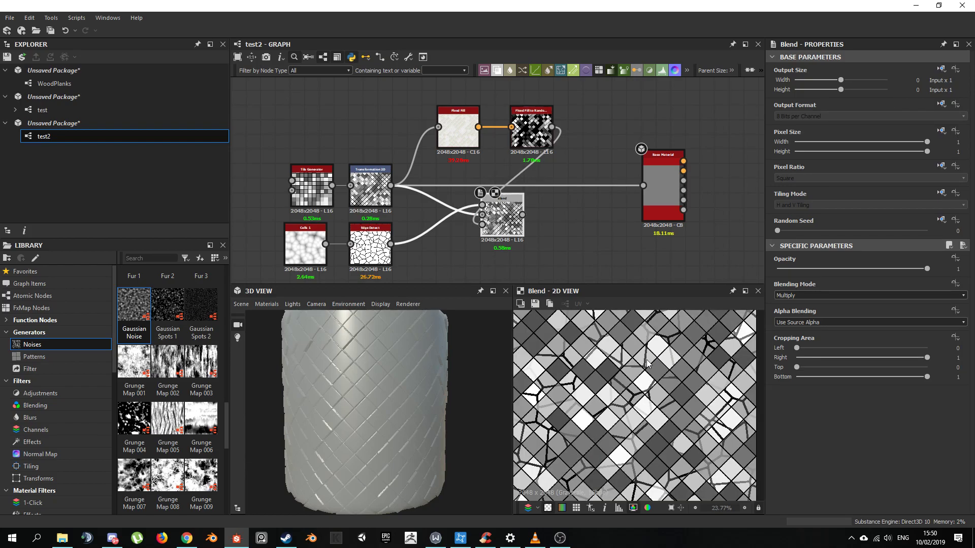
{"action": "scroll", "coordinate": [643, 363], "scroll_direction": "down", "scroll_amount": 1}
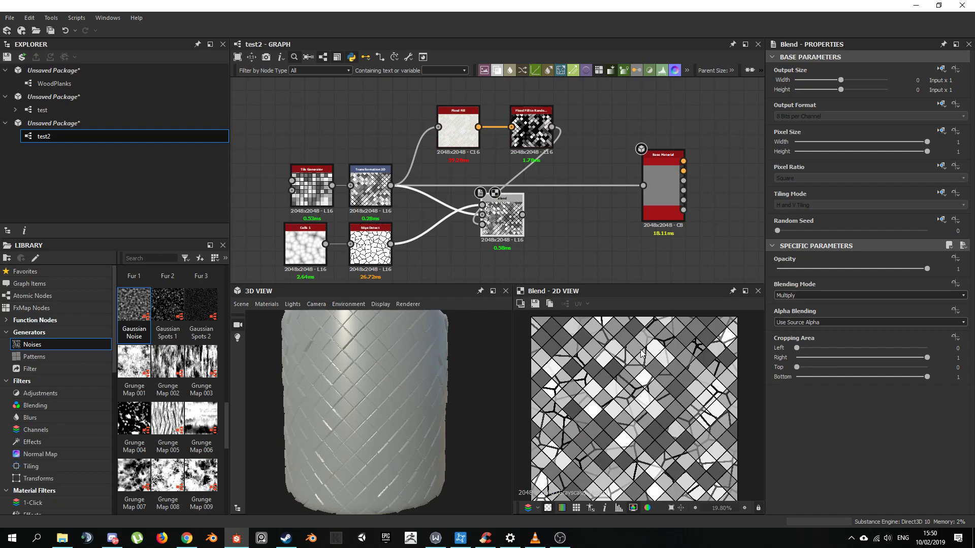
{"action": "left_click_drag", "start_coordinate": [506, 218], "coordinate": [549, 226]}
{"action": "scroll", "coordinate": [662, 348], "scroll_direction": "up", "scroll_amount": 2}
{"action": "scroll", "coordinate": [662, 353], "scroll_direction": "up", "scroll_amount": 2}
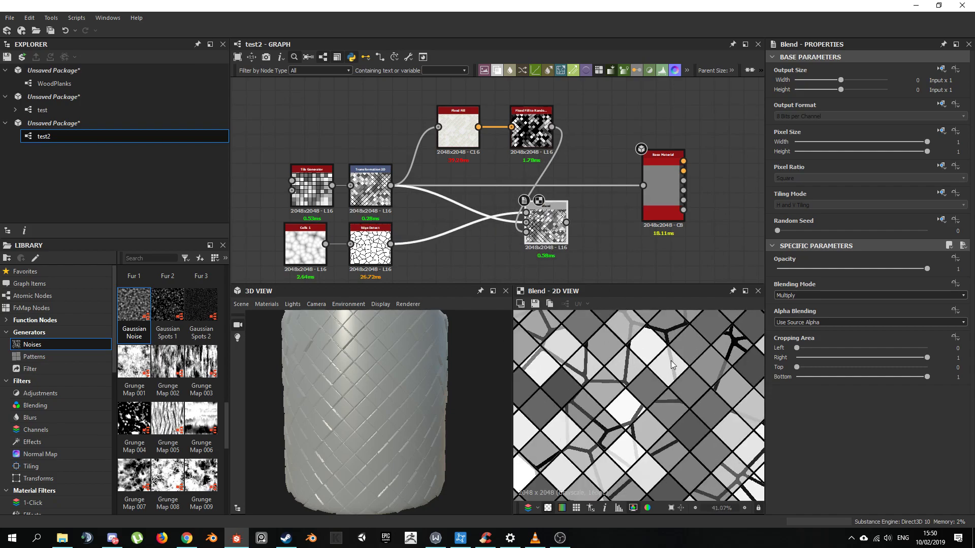
{"action": "scroll", "coordinate": [669, 343], "scroll_direction": "down", "scroll_amount": 2}
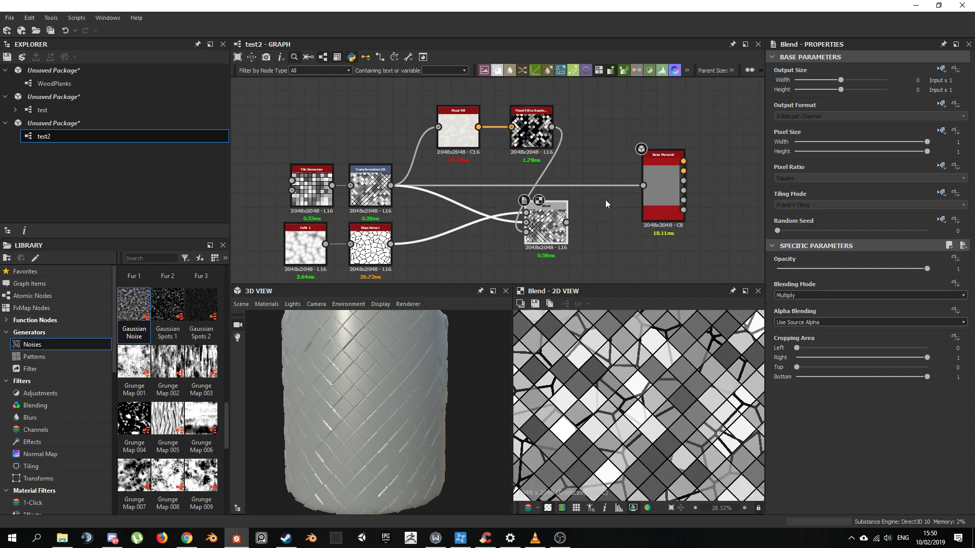
- Insert a Histogram Select node between Flood Fill to Random Grayscale and the Blend node's opacity input
{"action": "middle_click_drag", "start_coordinate": [609, 155], "coordinate": [578, 191]}
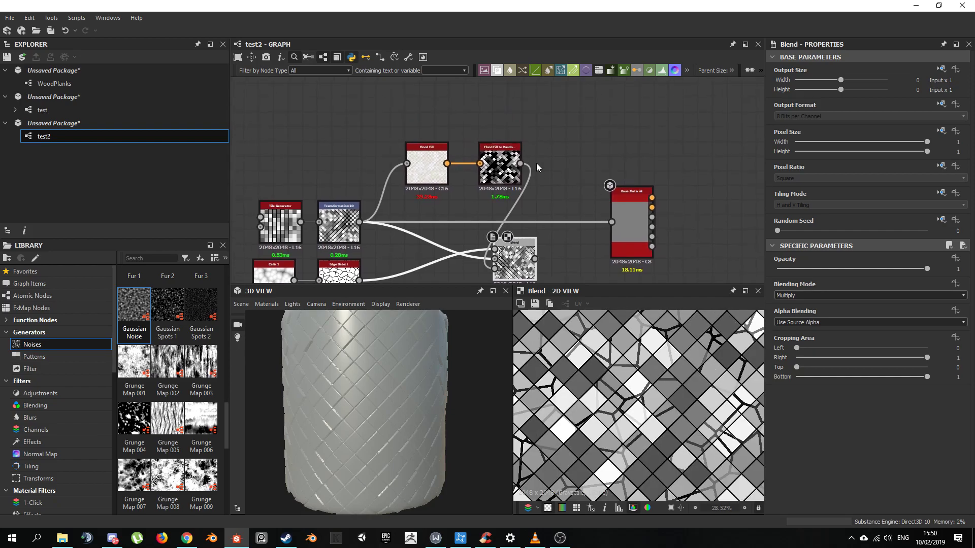
{"action": "scroll", "coordinate": [536, 163], "scroll_direction": "up", "scroll_amount": 3}
{"action": "double_click", "coordinate": [469, 165]}
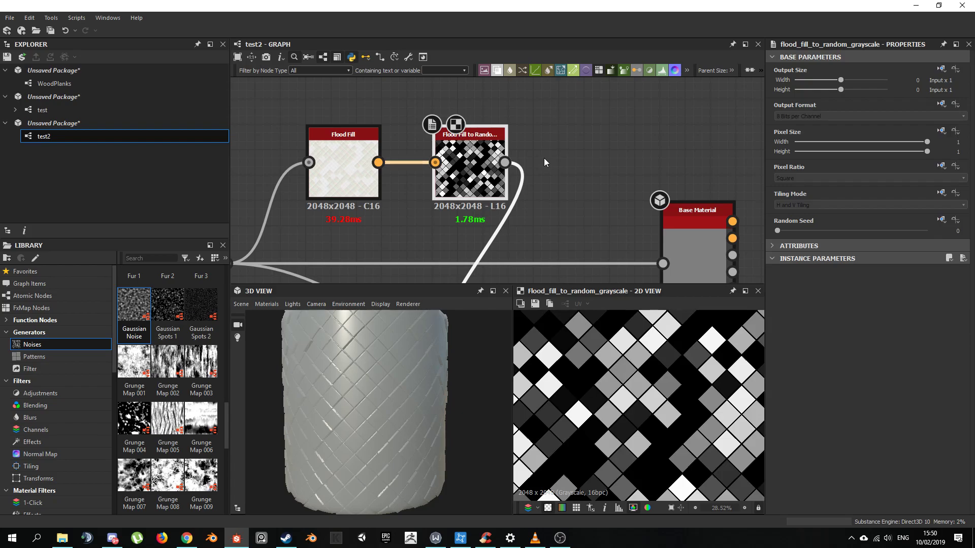
{"action": "key", "text": "space"}
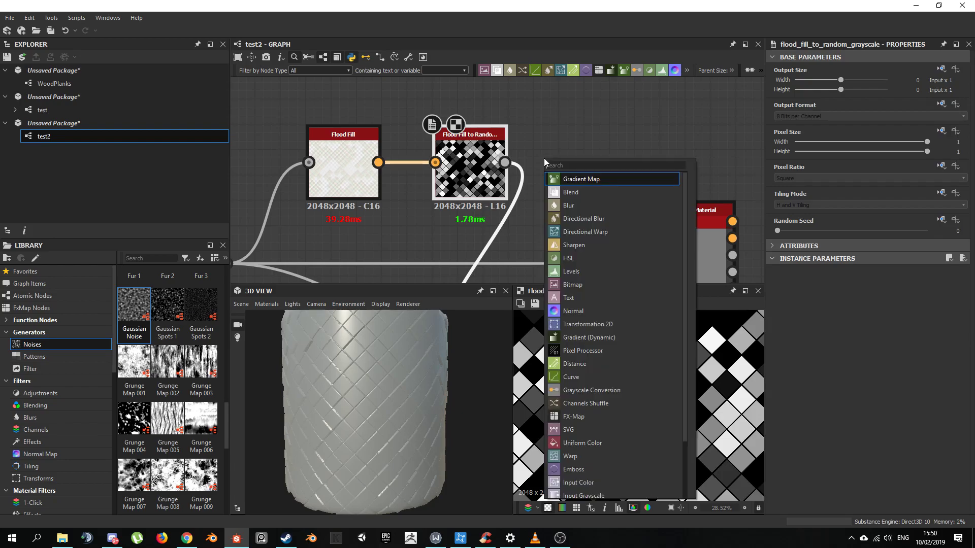
{"action": "type", "text": "s"}
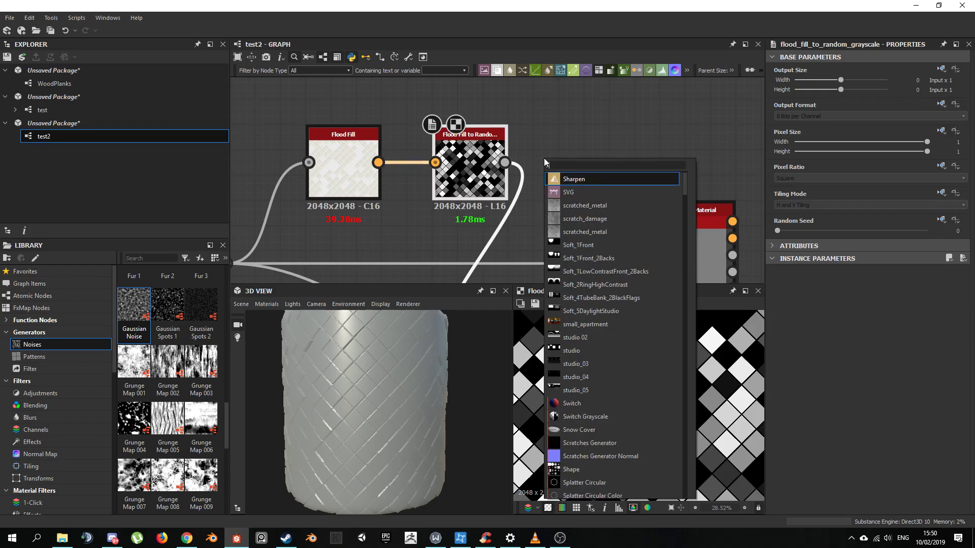
{"action": "type", "text": "el"}
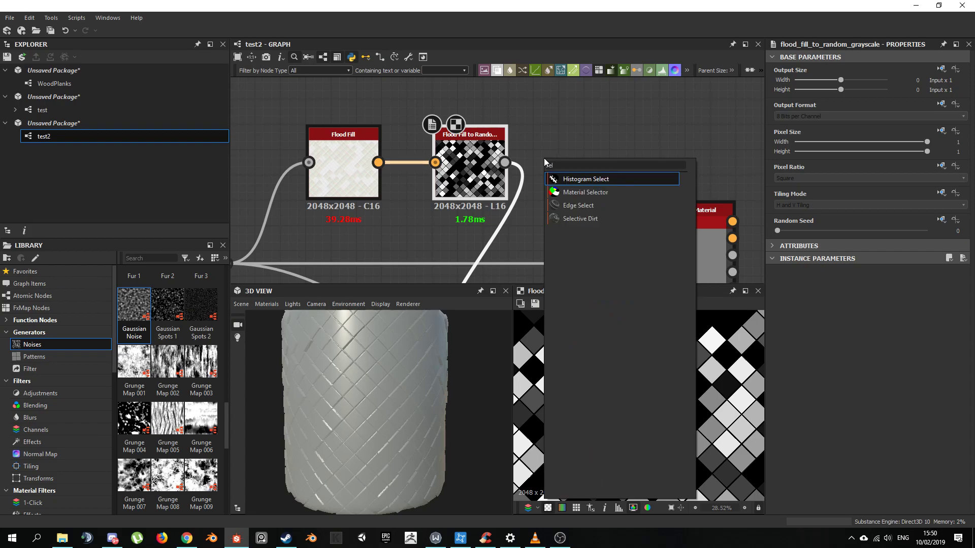
{"action": "left_click", "coordinate": [614, 179]}
- Move the Base Material node farther from Histogram Select and set the Histogram Select contrast to 1
{"action": "middle_click_drag", "start_coordinate": [580, 208], "coordinate": [529, 161]}
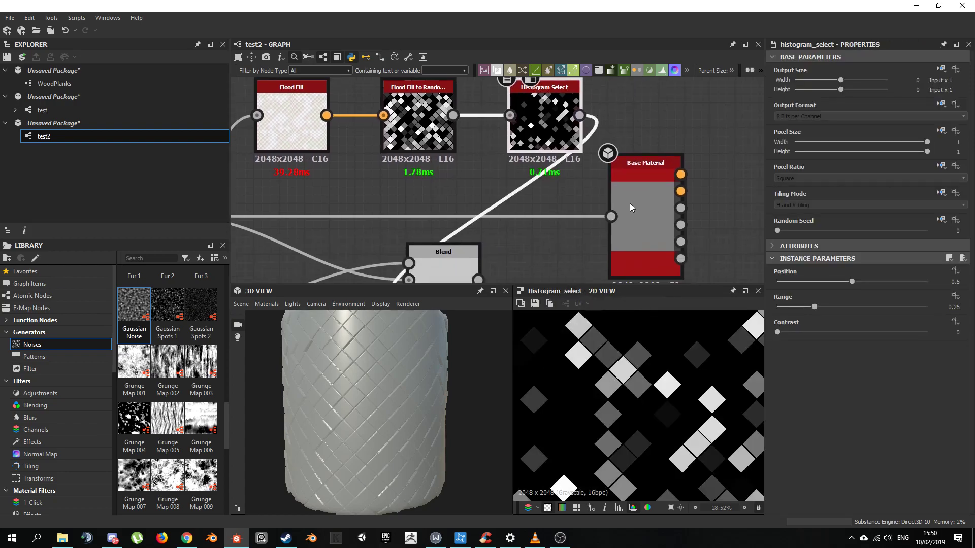
{"action": "left_click_drag", "start_coordinate": [676, 227], "coordinate": [725, 227]}
{"action": "left_click", "coordinate": [577, 152]}
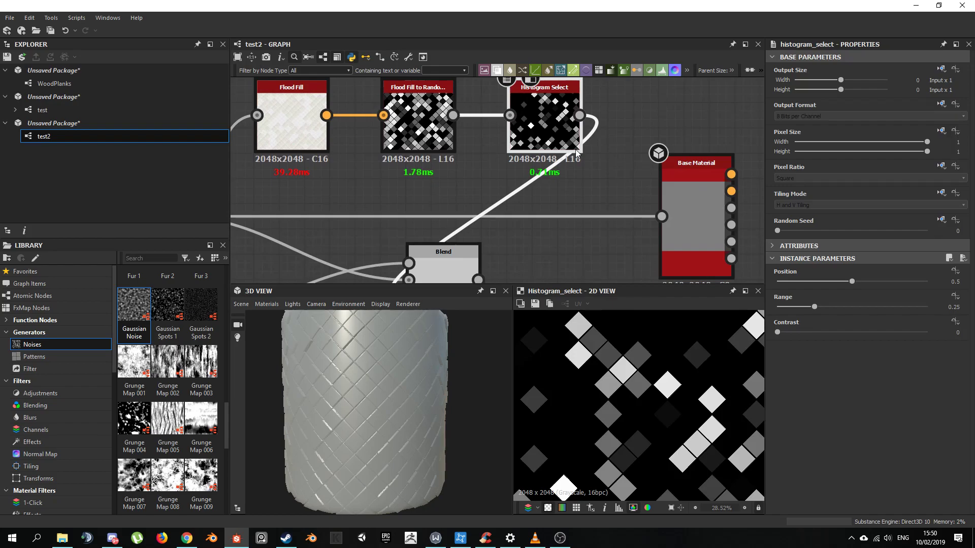
{"action": "left_click_drag", "start_coordinate": [916, 333], "coordinate": [945, 337]}
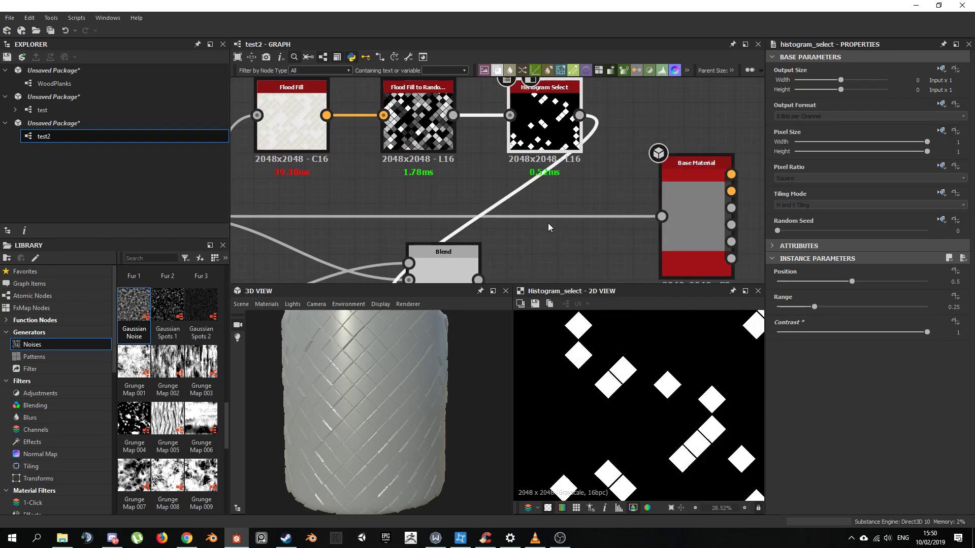
- Connect the Blend output to the Base Material height input and check the blended pattern in the 2D view
{"action": "scroll", "coordinate": [523, 221], "scroll_direction": "down", "scroll_amount": 2}
{"action": "middle_click_drag", "start_coordinate": [523, 220], "coordinate": [512, 153]}
{"action": "left_click_drag", "start_coordinate": [479, 210], "coordinate": [608, 151]}
{"action": "left_click", "coordinate": [521, 212]}
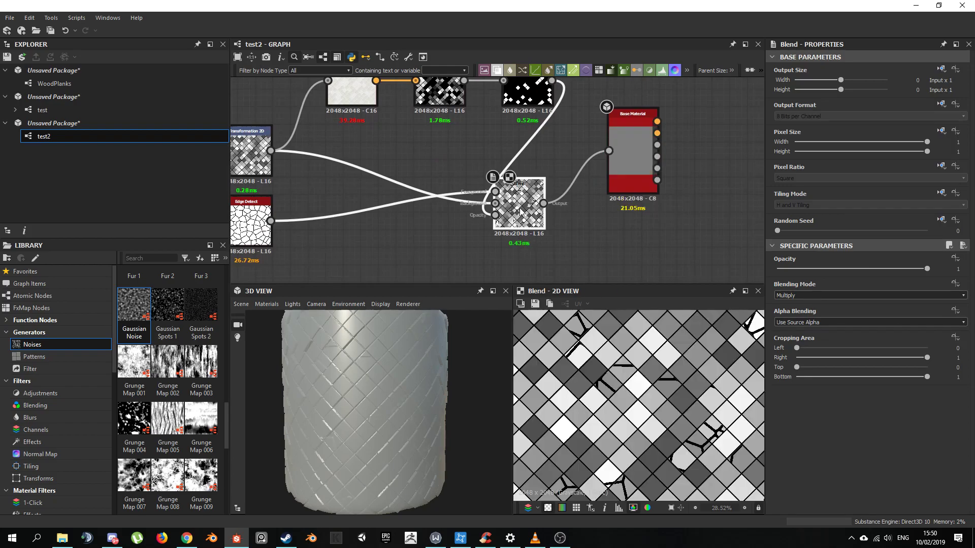
{"action": "scroll", "coordinate": [579, 378], "scroll_direction": "down", "scroll_amount": 3}
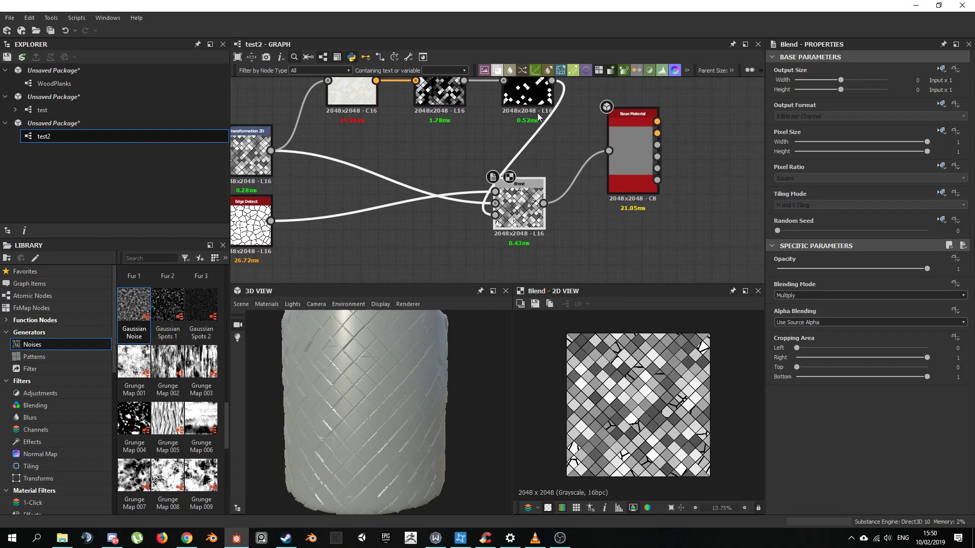
{"action": "scroll", "coordinate": [604, 389], "scroll_direction": "up", "scroll_amount": 2}
- Reduce the Cells 1 scale to 7 to enlarge the cells that feed Edge Detect
{"action": "scroll", "coordinate": [340, 425], "scroll_direction": "up", "scroll_amount": 2}
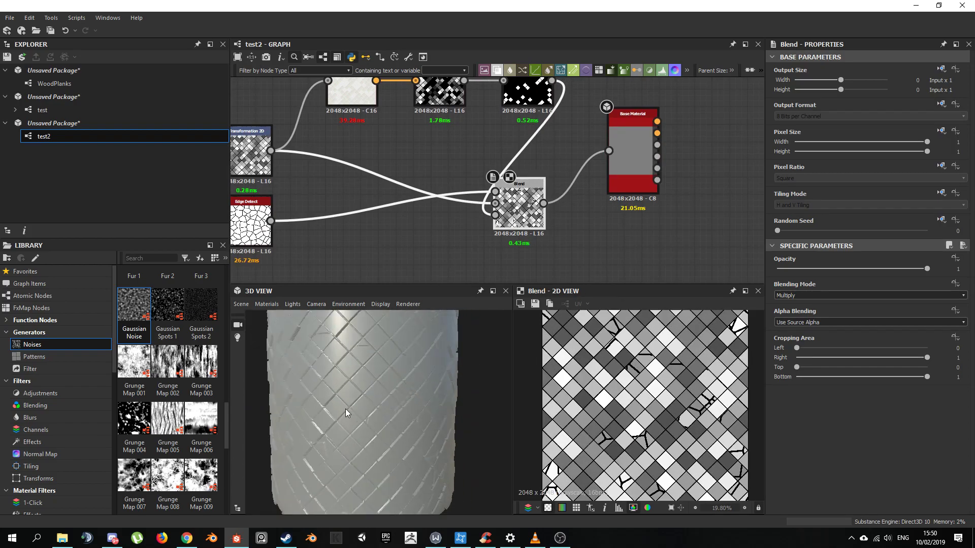
{"action": "middle_click_drag", "start_coordinate": [387, 271], "coordinate": [462, 255]}
{"action": "scroll", "coordinate": [367, 222], "scroll_direction": "up", "scroll_amount": 1}
{"action": "middle_click_drag", "start_coordinate": [367, 222], "coordinate": [469, 228]}
{"action": "double_click", "coordinate": [411, 215]}
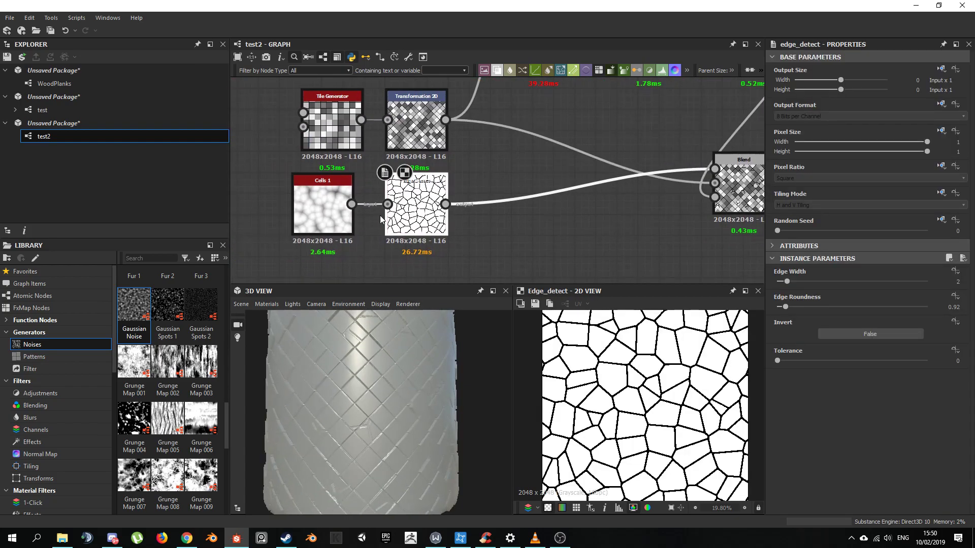
{"action": "left_click", "coordinate": [333, 216]}
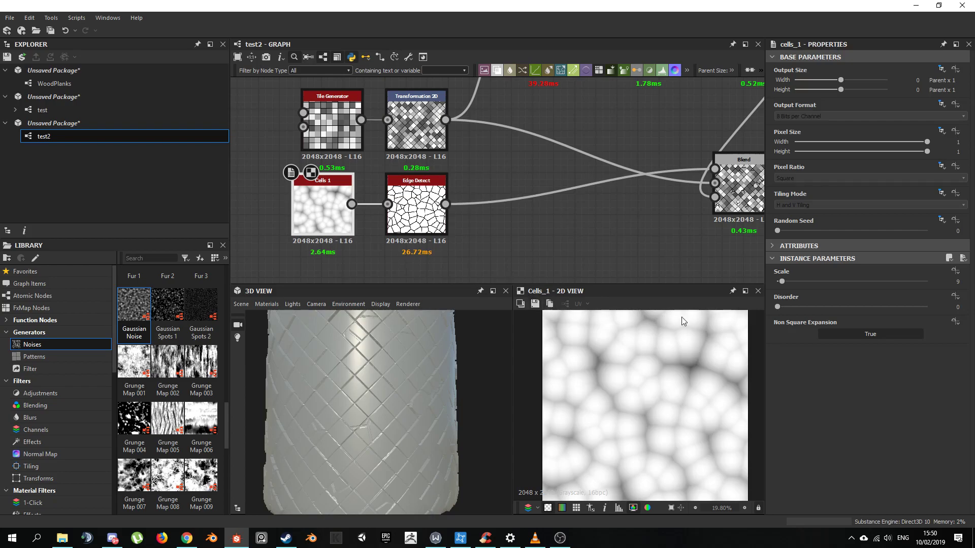
{"action": "left_click_drag", "start_coordinate": [792, 282], "coordinate": [781, 285]}
- Raise the Histogram Select range to 0.32 to mask in more tiles
{"action": "middle_click_drag", "start_coordinate": [570, 171], "coordinate": [470, 209]}
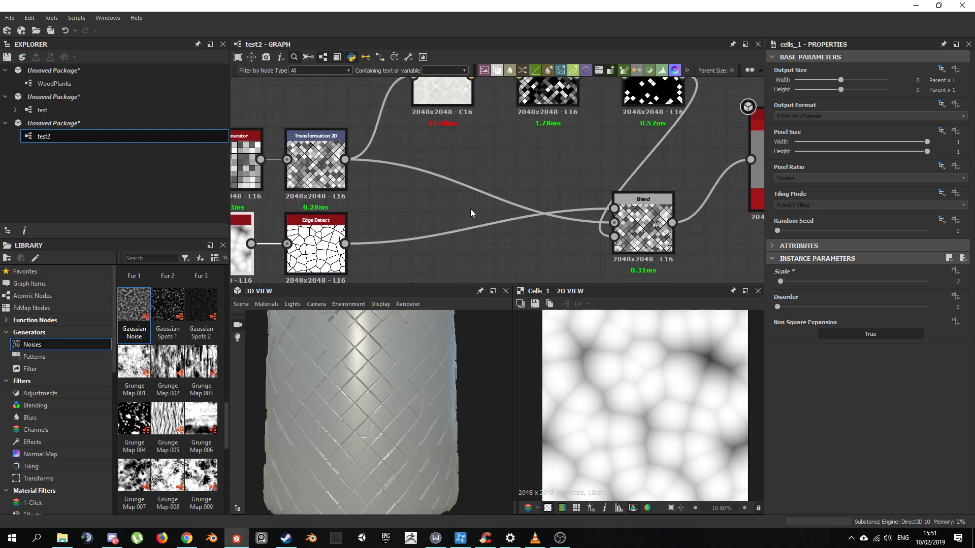
{"action": "middle_click_drag", "start_coordinate": [529, 184], "coordinate": [362, 216]}
{"action": "left_click", "coordinate": [506, 127]}
{"action": "left_click", "coordinate": [506, 131]}
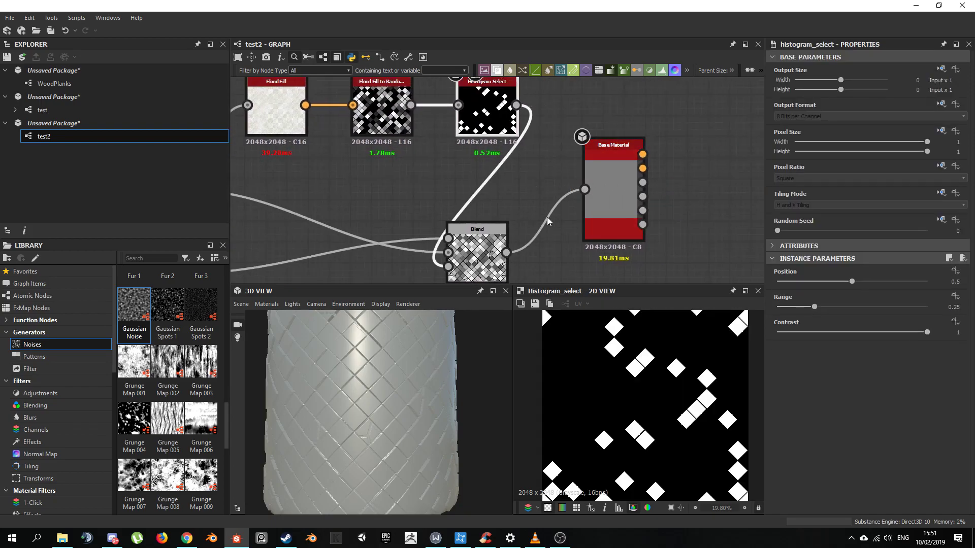
{"action": "scroll", "coordinate": [518, 185], "scroll_direction": "up", "scroll_amount": 2}
{"action": "middle_click_drag", "start_coordinate": [515, 108], "coordinate": [507, 155]}
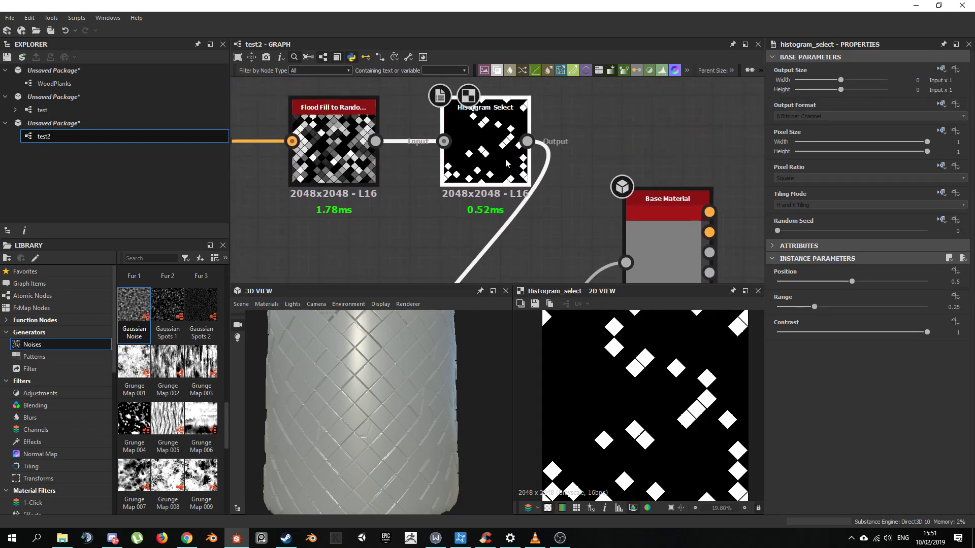
{"action": "scroll", "coordinate": [507, 155], "scroll_direction": "up", "scroll_amount": 2}
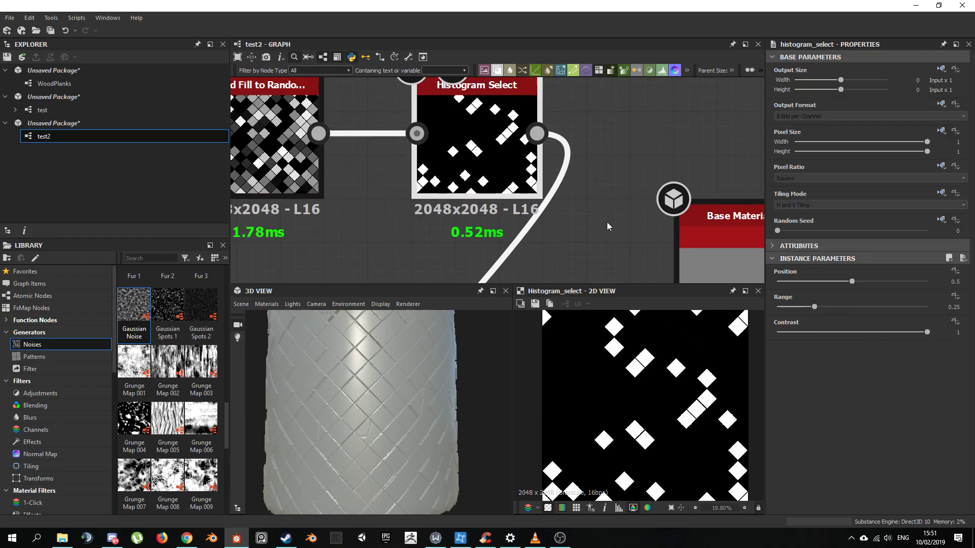
{"action": "scroll", "coordinate": [608, 225], "scroll_direction": "down", "scroll_amount": 1}
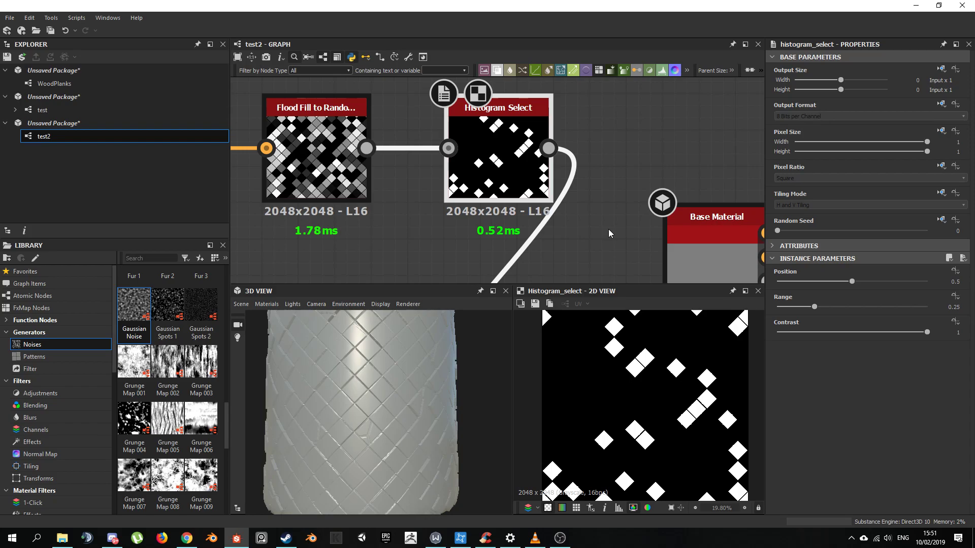
{"action": "mouse_move", "coordinate": [814, 306]}
{"action": "left_mouse_down"}
{"action": "mouse_move", "coordinate": [849, 303]}
{"action": "mouse_move", "coordinate": [826, 308]}
{"action": "left_mouse_up"}
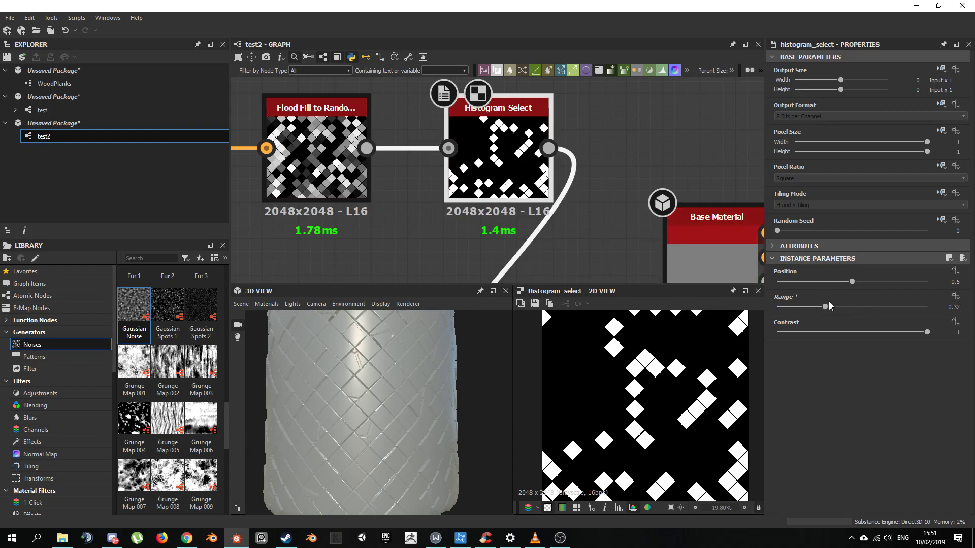
- Show the Blend node in the 2D view and examine the cracks on the selected tiles
{"action": "scroll", "coordinate": [584, 198], "scroll_direction": "down", "scroll_amount": 3}
{"action": "middle_click_drag", "start_coordinate": [598, 227], "coordinate": [590, 126]}
{"action": "left_click", "coordinate": [519, 228]}
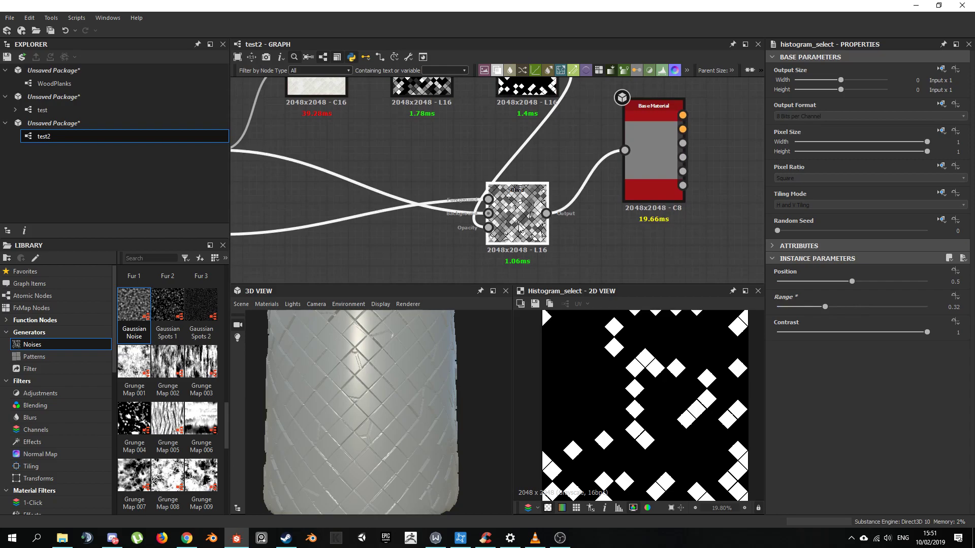
{"action": "left_click", "coordinate": [519, 227]}
{"action": "scroll", "coordinate": [633, 370], "scroll_direction": "up", "scroll_amount": 3}
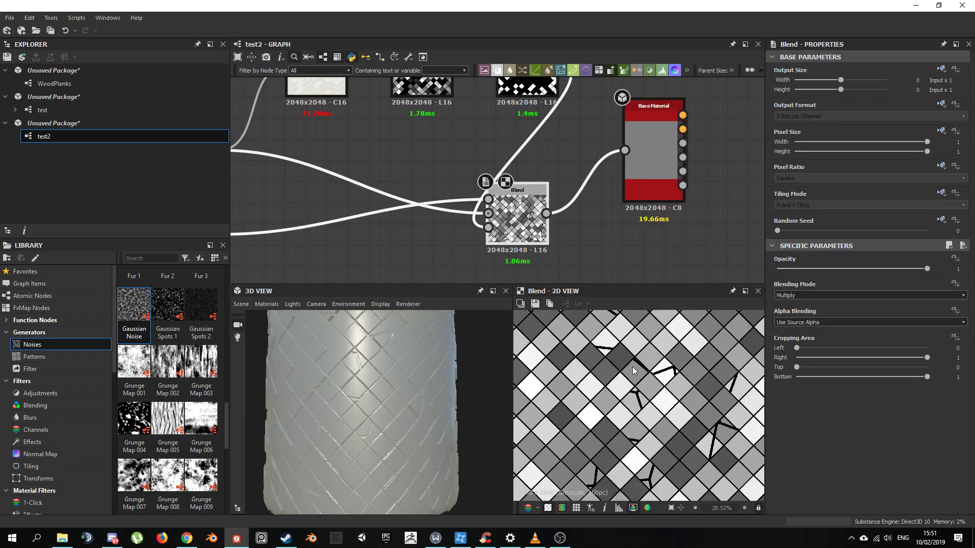
{"action": "scroll", "coordinate": [696, 432], "scroll_direction": "down", "scroll_amount": 3}
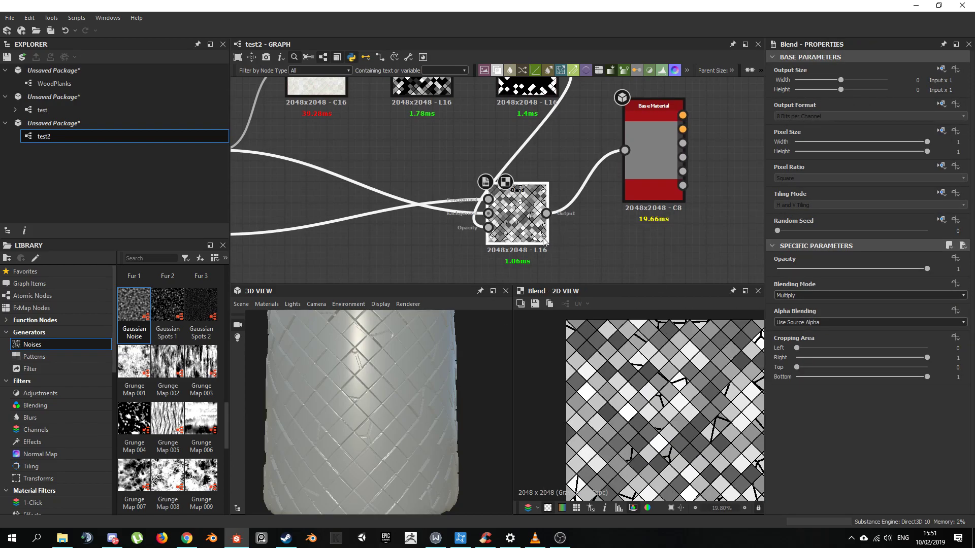
- Shift the Blend and Base Material nodes away from the incoming nodes and inspect the tiled cylinder in the 3D view
{"action": "left_click_drag", "start_coordinate": [518, 214], "coordinate": [537, 213]}
{"action": "middle_click_drag", "start_coordinate": [601, 202], "coordinate": [525, 246]}
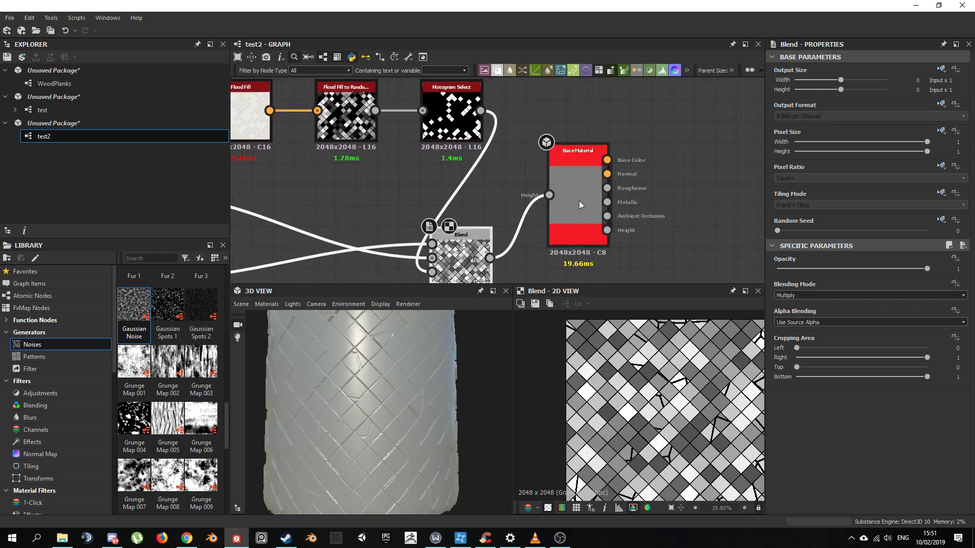
{"action": "left_click_drag", "start_coordinate": [579, 200], "coordinate": [621, 200]}
{"action": "left_click_drag", "start_coordinate": [448, 254], "coordinate": [480, 255]}
{"action": "left_click_drag", "start_coordinate": [399, 486], "coordinate": [377, 405]}
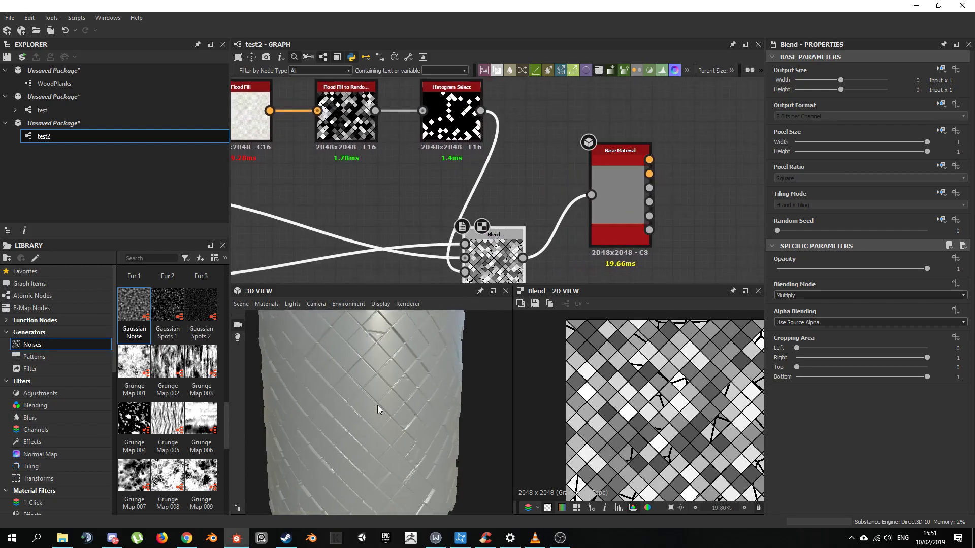
- Move the Base Material node farther from the Blend node and raise the Flood Fill node above its grayscale branch
{"action": "scroll", "coordinate": [430, 385], "scroll_direction": "up", "scroll_amount": 3}
{"action": "scroll", "coordinate": [446, 379], "scroll_direction": "down", "scroll_amount": 4}
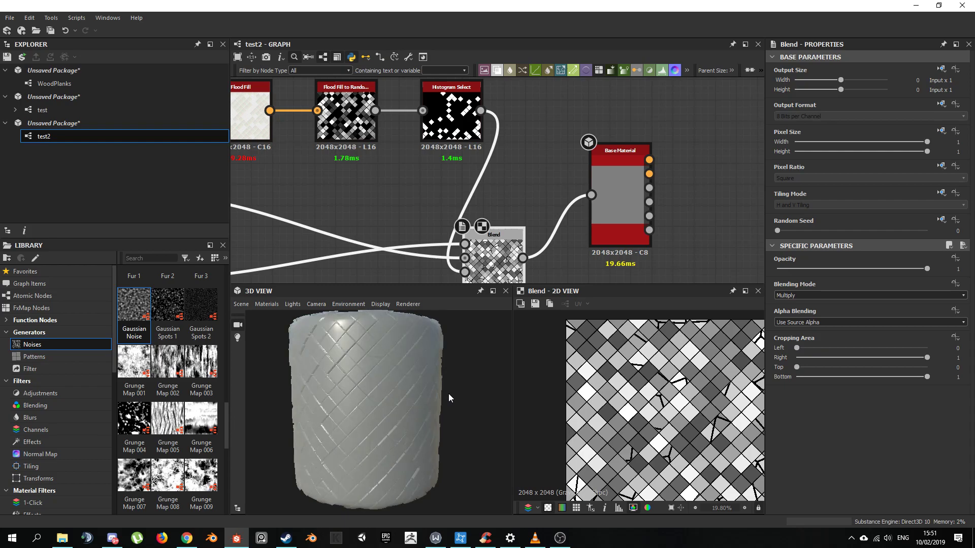
{"action": "left_click_drag", "start_coordinate": [630, 197], "coordinate": [696, 197]}
{"action": "scroll", "coordinate": [562, 172], "scroll_direction": "down", "scroll_amount": 3}
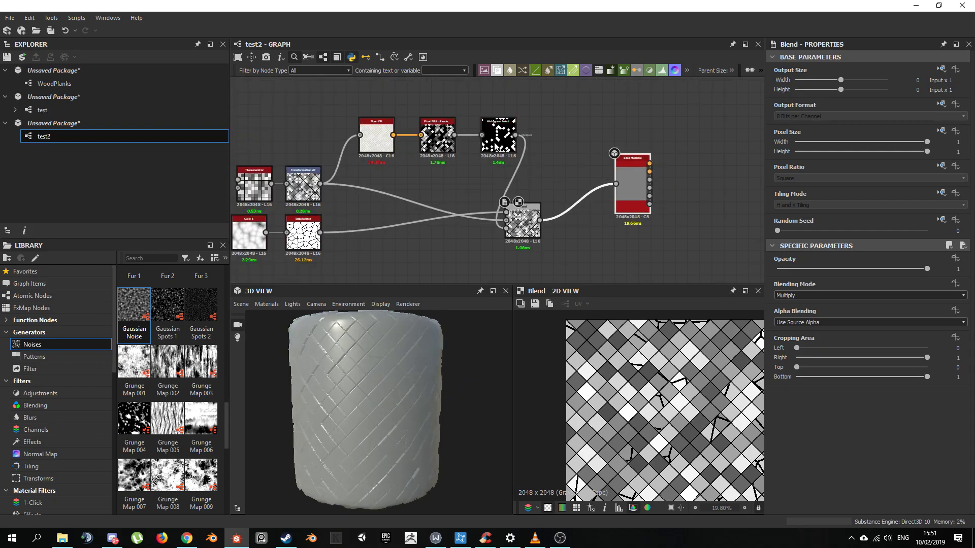
{"action": "middle_click_drag", "start_coordinate": [495, 145], "coordinate": [506, 181]}
{"action": "scroll", "coordinate": [450, 184], "scroll_direction": "up", "scroll_amount": 2}
{"action": "left_click_drag", "start_coordinate": [366, 152], "coordinate": [385, 135]}
{"action": "middle_click_drag", "start_coordinate": [435, 110], "coordinate": [400, 165]}
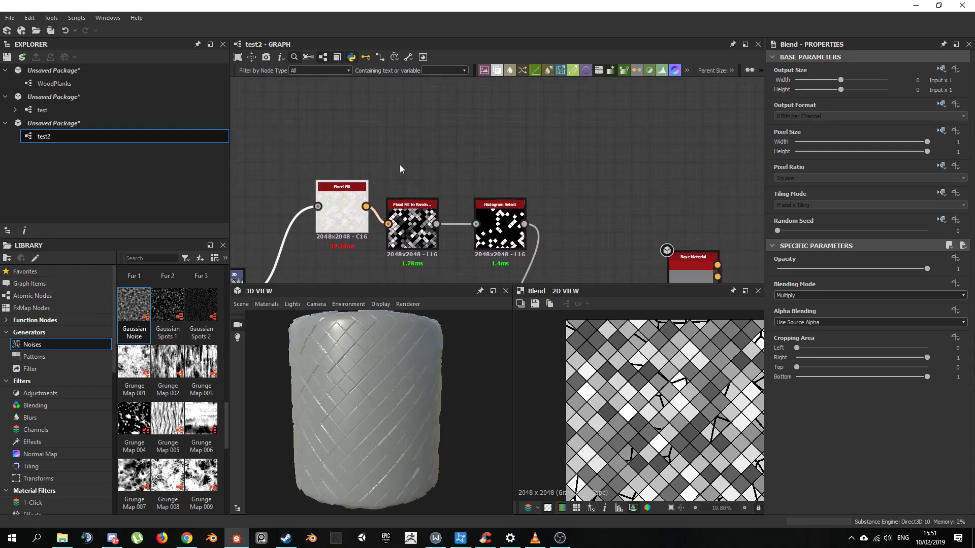
- Add a Flood Fill to Random Color node above the grayscale branch and feed it from the Flood Fill output
{"action": "left_click", "coordinate": [400, 165]}
{"action": "key", "text": "space"}
{"action": "type", "text": "floo"}
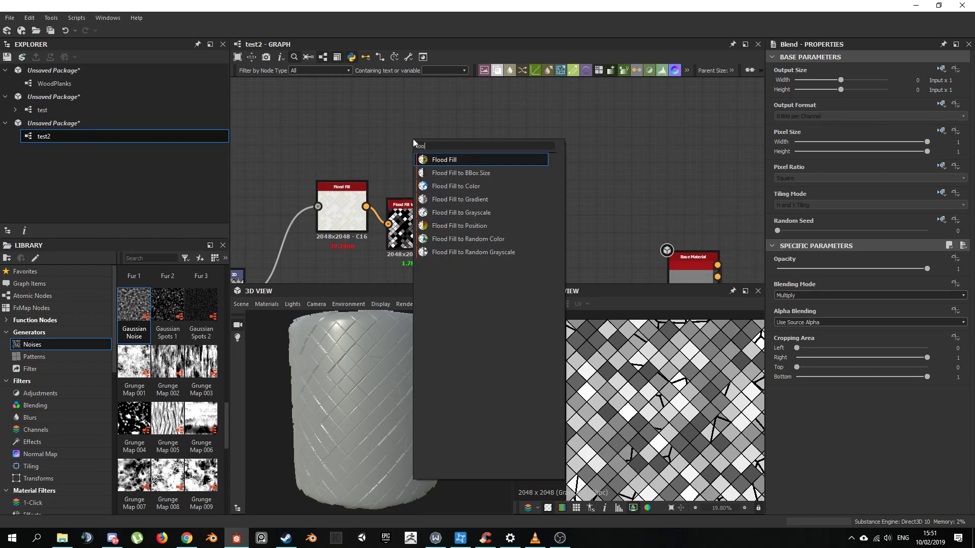
{"action": "left_click", "coordinate": [513, 239]}
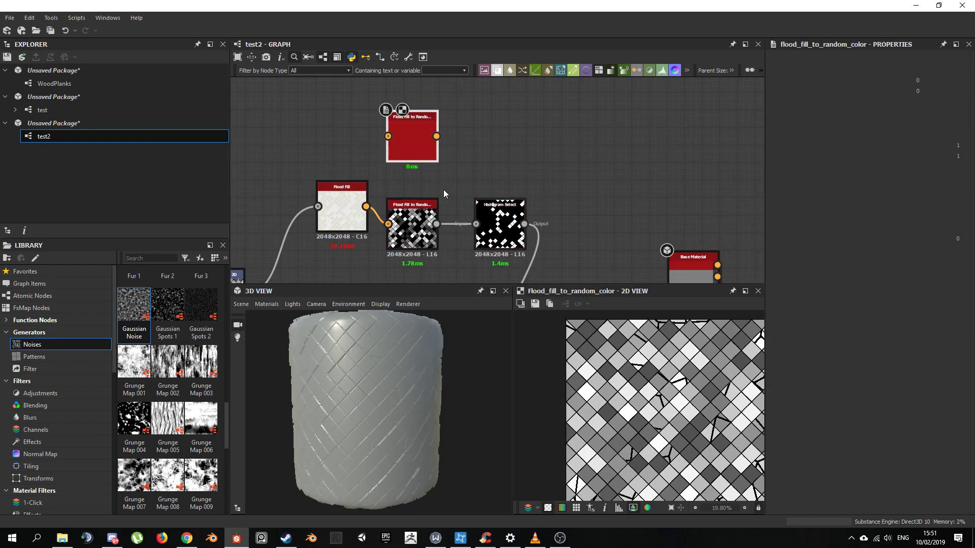
{"action": "left_click_drag", "start_coordinate": [366, 206], "coordinate": [517, 127]}
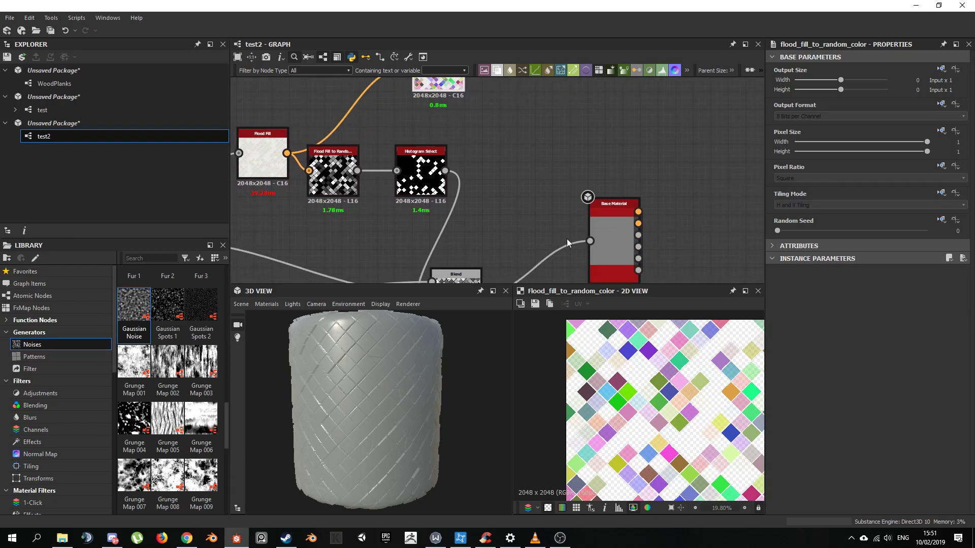
- Set Base Material's user-defined Base Color map to True and connect the Flood Fill to Random Color output to that input
{"action": "left_click", "coordinate": [621, 253]}
{"action": "scroll", "coordinate": [875, 401], "scroll_direction": "down", "scroll_amount": 4}
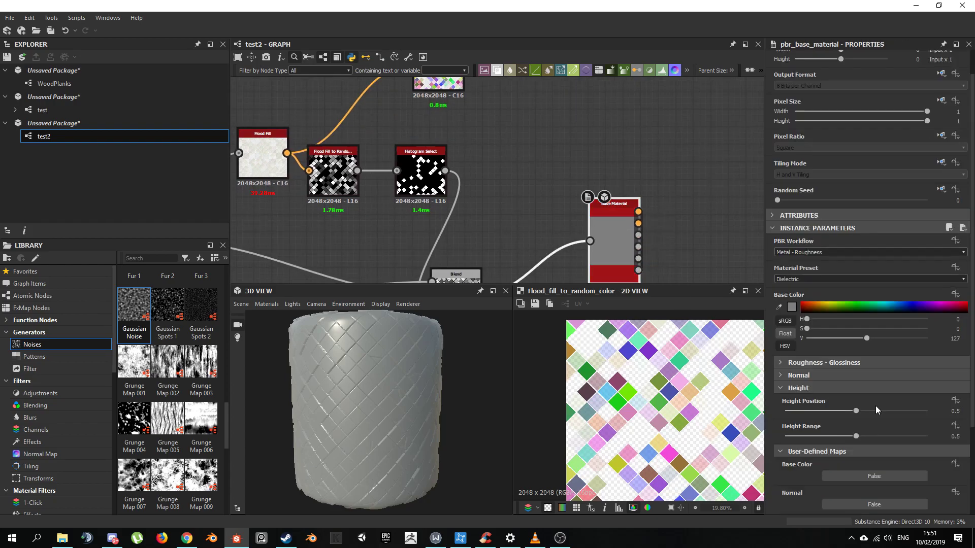
{"action": "left_click", "coordinate": [878, 385]}
{"action": "scroll", "coordinate": [454, 130], "scroll_direction": "down", "scroll_amount": 3}
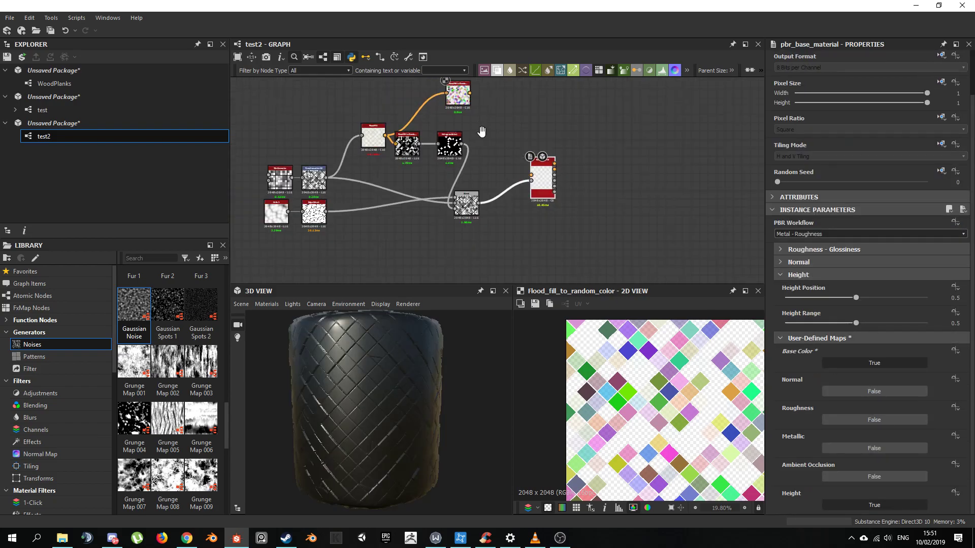
{"action": "left_click_drag", "start_coordinate": [470, 117], "coordinate": [531, 199]}
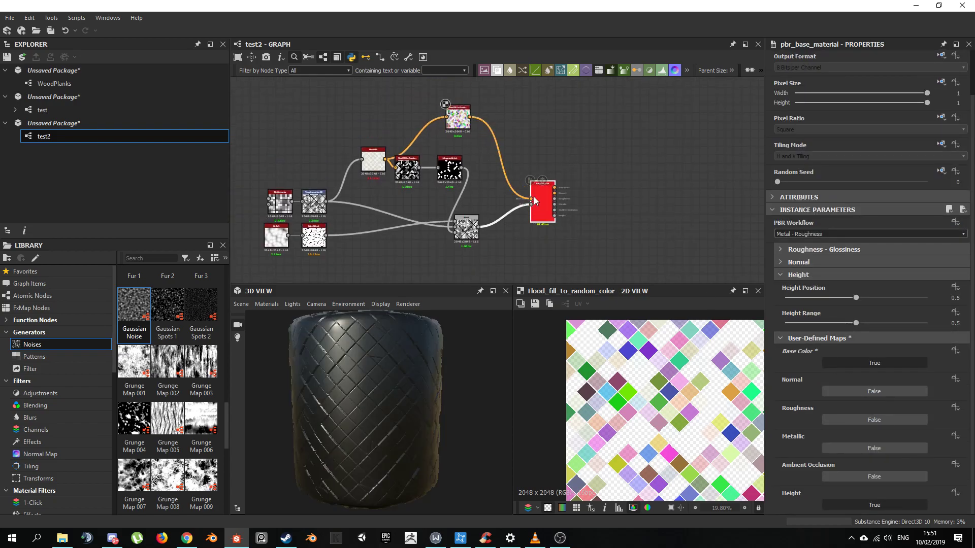
{"action": "scroll", "coordinate": [468, 133], "scroll_direction": "up", "scroll_amount": 3}
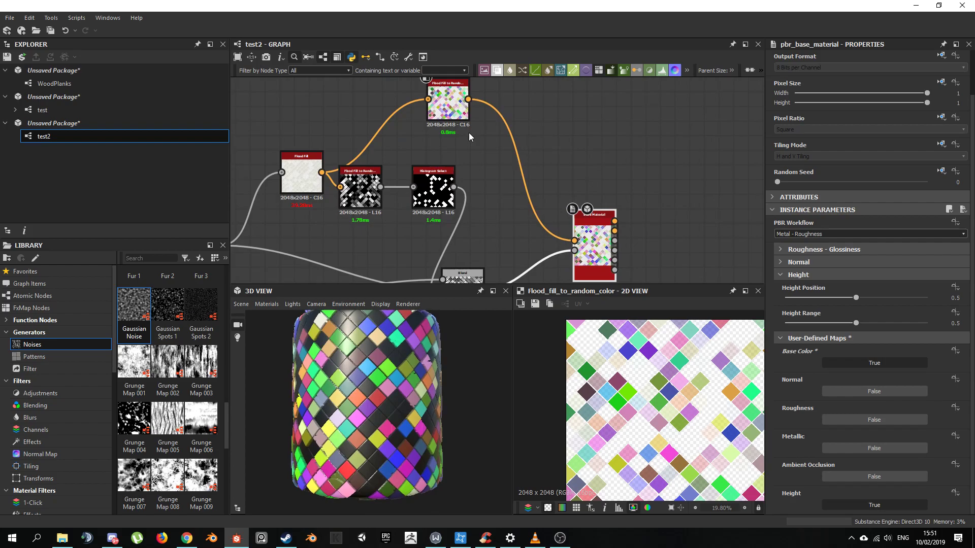
- Raise the Flood Fill to Random Color and Flood Fill nodes into a row above the grayscale branch
{"action": "left_click_drag", "start_coordinate": [440, 122], "coordinate": [425, 109]}
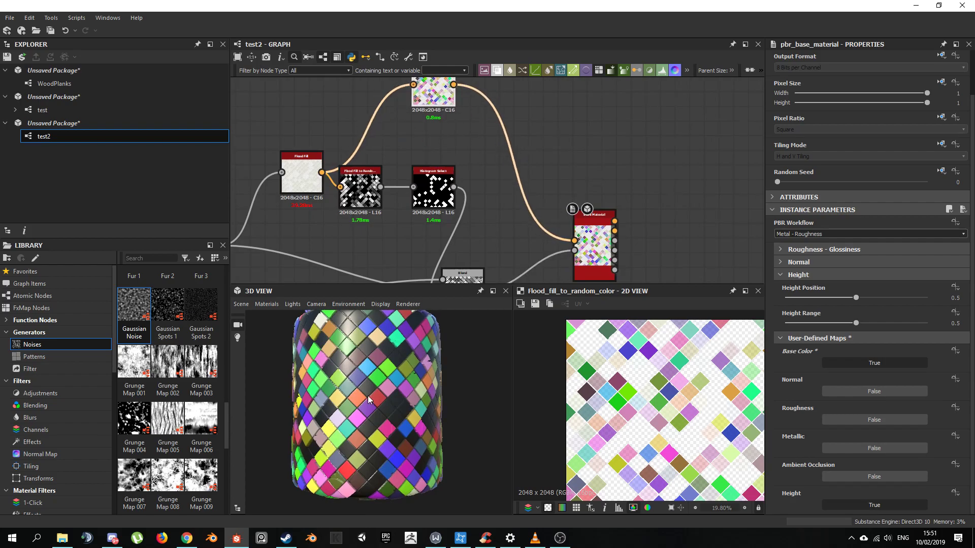
{"action": "left_click_drag", "start_coordinate": [396, 407], "coordinate": [405, 416]}
{"action": "scroll", "coordinate": [635, 418], "scroll_direction": "up", "scroll_amount": 2}
{"action": "middle_click_drag", "start_coordinate": [469, 184], "coordinate": [533, 216]}
{"action": "left_click", "coordinate": [370, 184]}
{"action": "left_click_drag", "start_coordinate": [370, 188], "coordinate": [370, 115]}
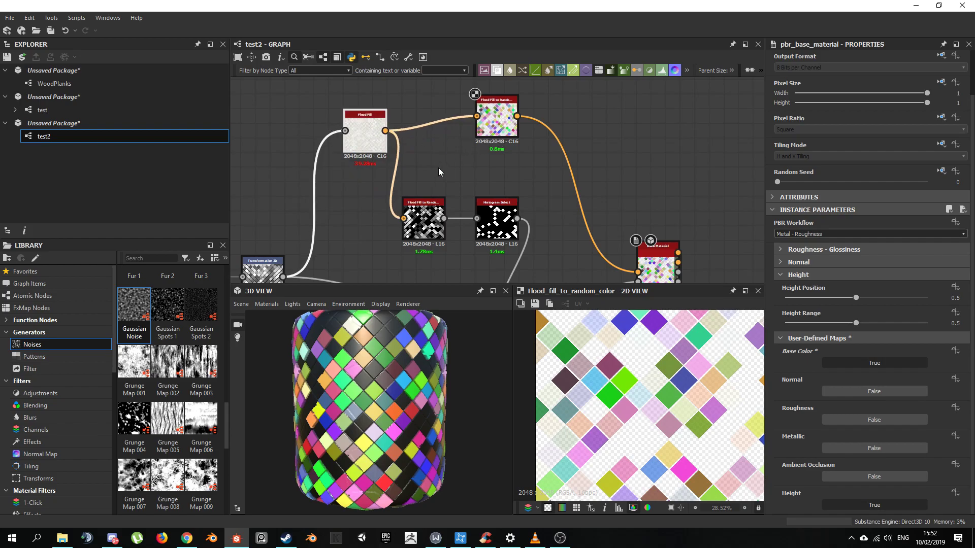
{"action": "middle_click_drag", "start_coordinate": [439, 172], "coordinate": [457, 146]}
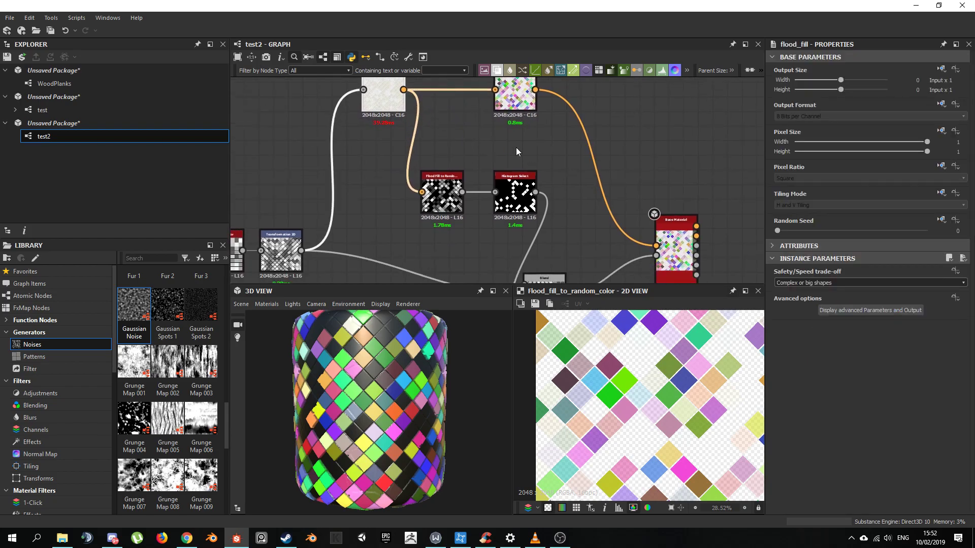
- Compare the Flood Fill output with the Flood Fill to Random Color result in the 2D view
{"action": "double_click", "coordinate": [394, 92]}
{"action": "double_click", "coordinate": [515, 96]}
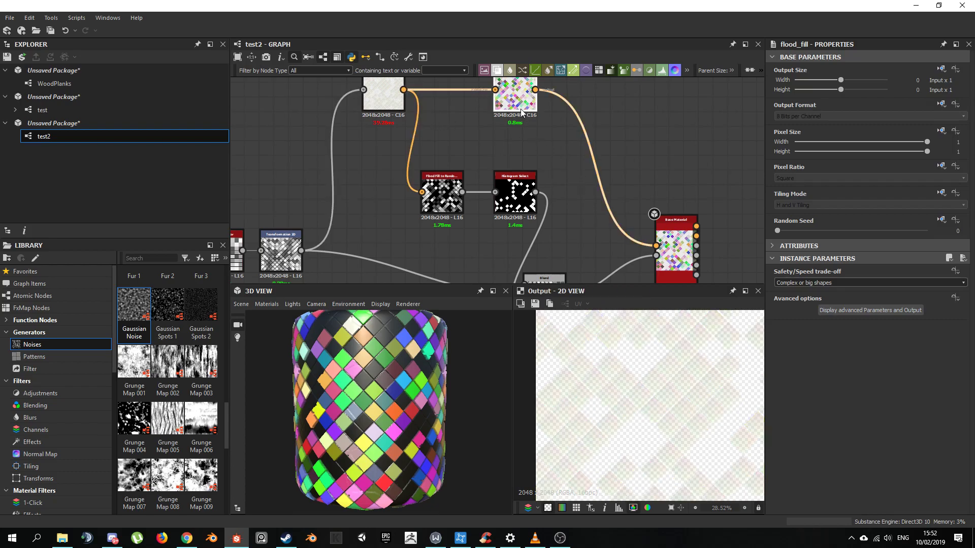
{"action": "scroll", "coordinate": [669, 362], "scroll_direction": "down", "scroll_amount": 5}
{"action": "scroll", "coordinate": [668, 362], "scroll_direction": "up", "scroll_amount": 6}
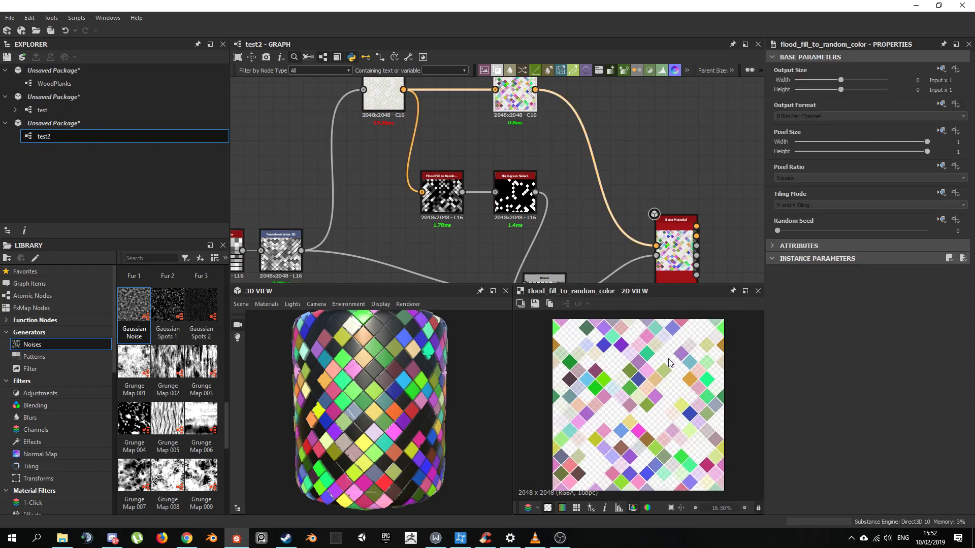
- Show Transformation 2D in the 2D view and reduce the Tile Generator's Luminance Random to 0.24
{"action": "middle_click_drag", "start_coordinate": [471, 175], "coordinate": [547, 158]}
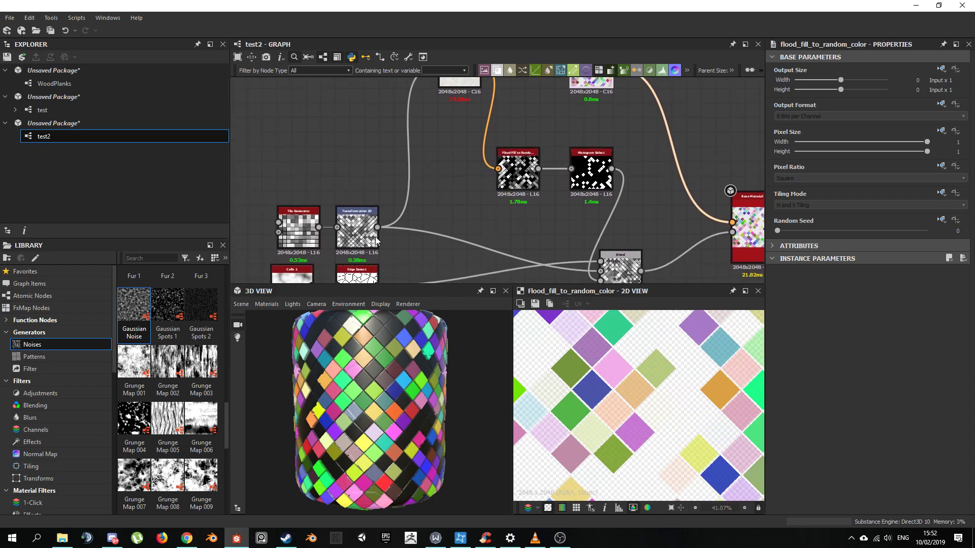
{"action": "scroll", "coordinate": [457, 266], "scroll_direction": "up", "scroll_amount": 3}
{"action": "middle_click_drag", "start_coordinate": [422, 254], "coordinate": [480, 212]}
{"action": "scroll", "coordinate": [479, 212], "scroll_direction": "down", "scroll_amount": 3}
{"action": "double_click", "coordinate": [384, 200]}
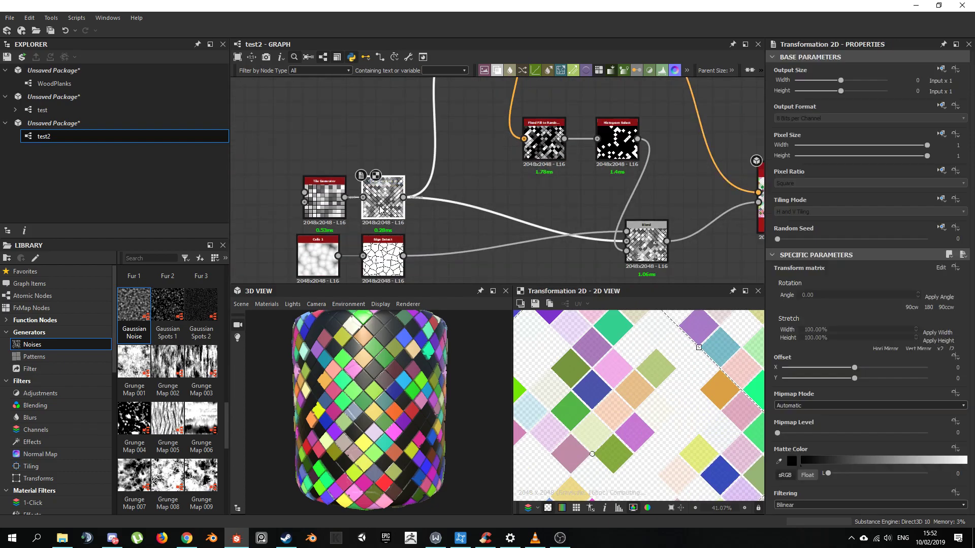
{"action": "left_click", "coordinate": [324, 201]}
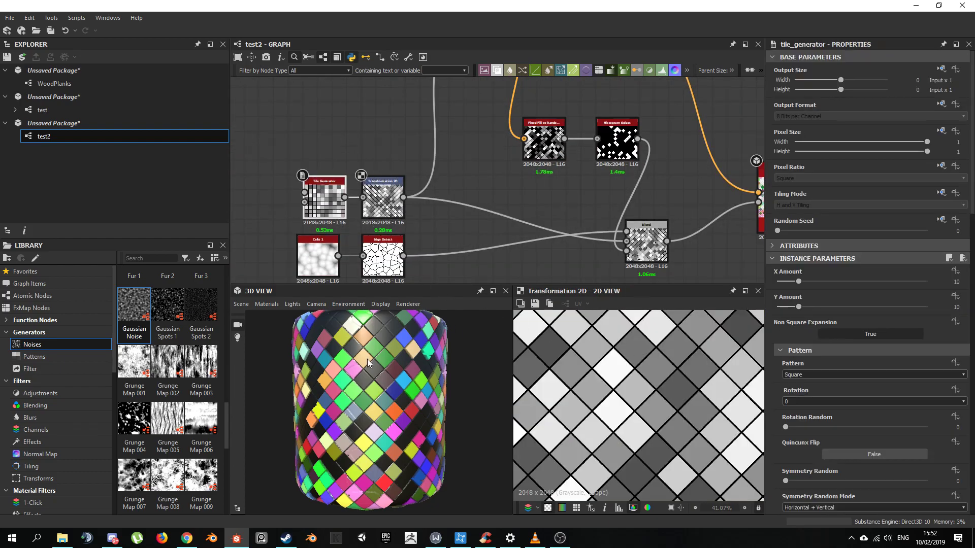
{"action": "scroll", "coordinate": [882, 424], "scroll_direction": "down", "scroll_amount": 10}
{"action": "scroll", "coordinate": [865, 431], "scroll_direction": "down", "scroll_amount": 6}
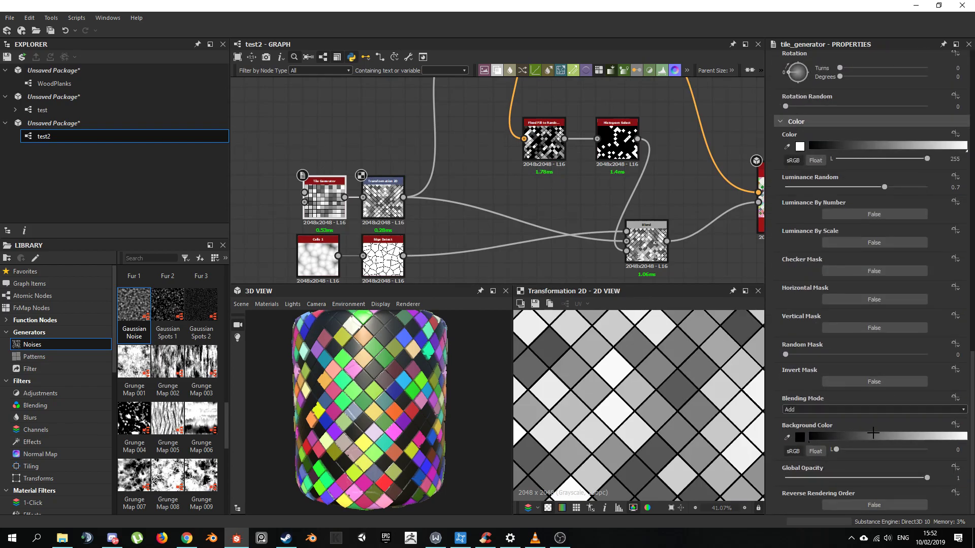
{"action": "left_click_drag", "start_coordinate": [857, 187], "coordinate": [819, 189]}
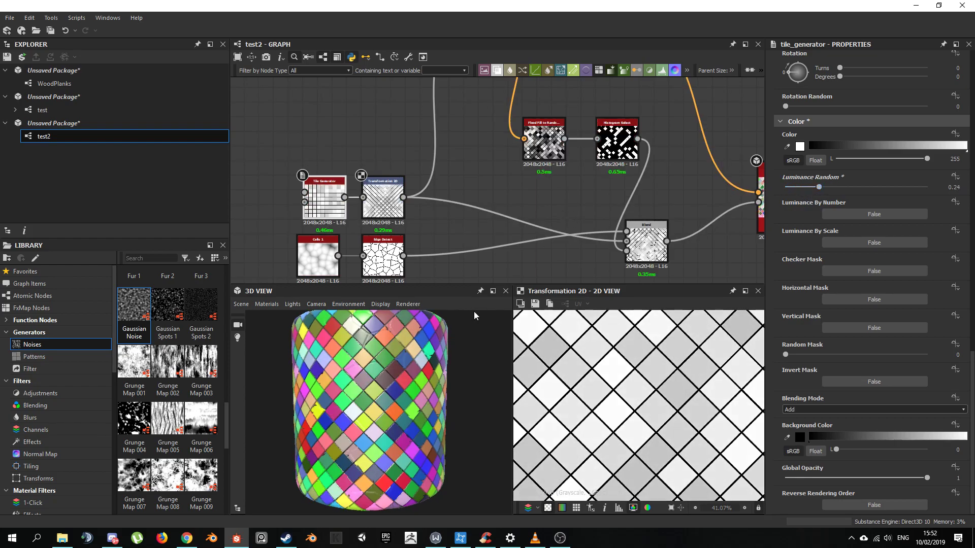
- Examine the randomly coloured tiles on the cylinder in the 3D view and review the node graph
{"action": "scroll", "coordinate": [414, 419], "scroll_direction": "up", "scroll_amount": 3}
{"action": "scroll", "coordinate": [415, 419], "scroll_direction": "down", "scroll_amount": 4}
{"action": "middle_click_drag", "start_coordinate": [657, 159], "coordinate": [515, 183]}
{"action": "scroll", "coordinate": [599, 174], "scroll_direction": "down", "scroll_amount": 4}
{"action": "middle_click_drag", "start_coordinate": [583, 150], "coordinate": [546, 164]}
{"action": "scroll", "coordinate": [508, 162], "scroll_direction": "up", "scroll_amount": 4}
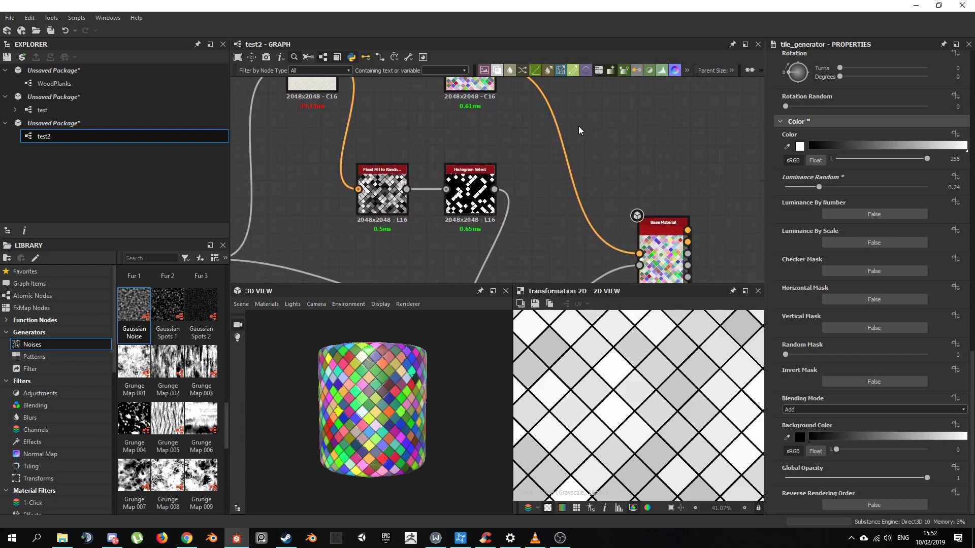
{"action": "scroll", "coordinate": [404, 404], "scroll_direction": "up", "scroll_amount": 4}
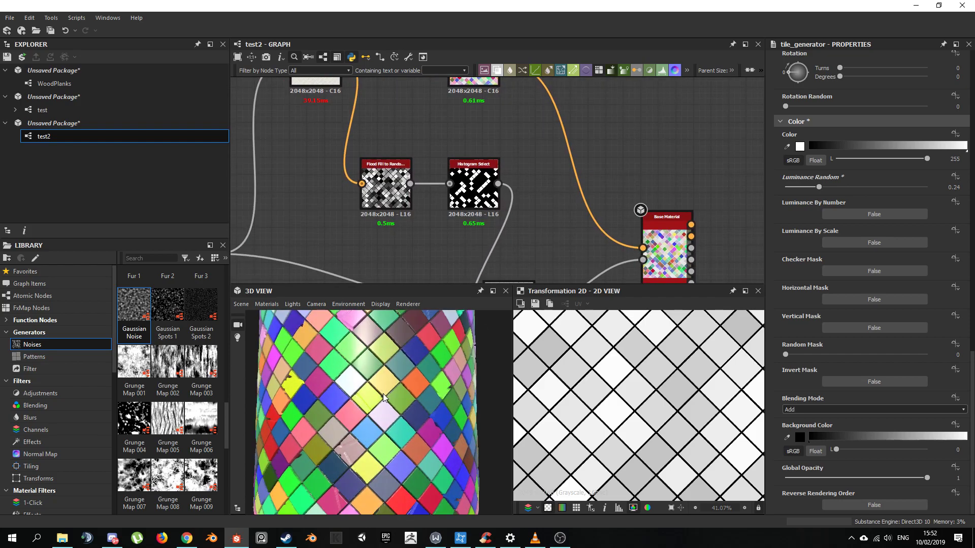
{"action": "scroll", "coordinate": [383, 397], "scroll_direction": "down", "scroll_amount": 4}
{"action": "scroll", "coordinate": [524, 162], "scroll_direction": "down", "scroll_amount": 2}
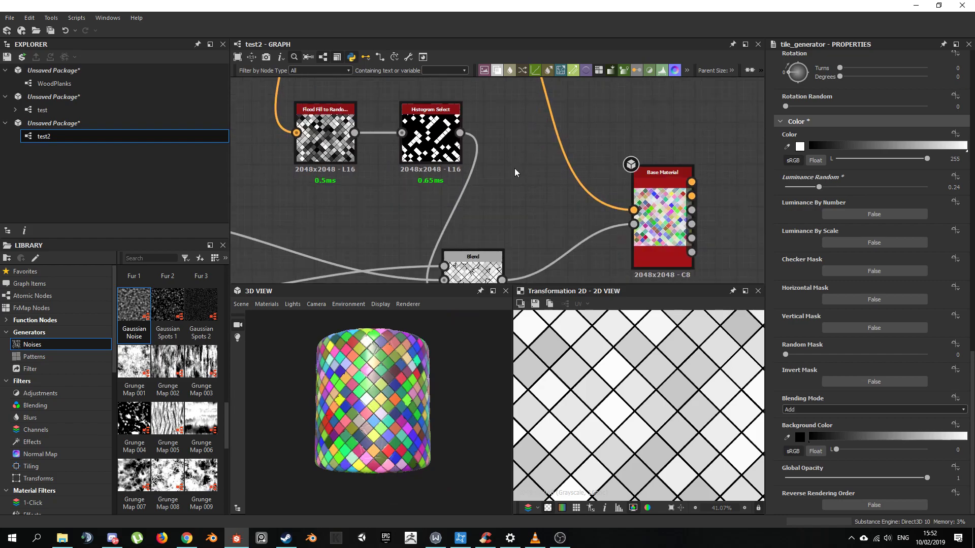
{"action": "scroll", "coordinate": [500, 152], "scroll_direction": "down", "scroll_amount": 3}
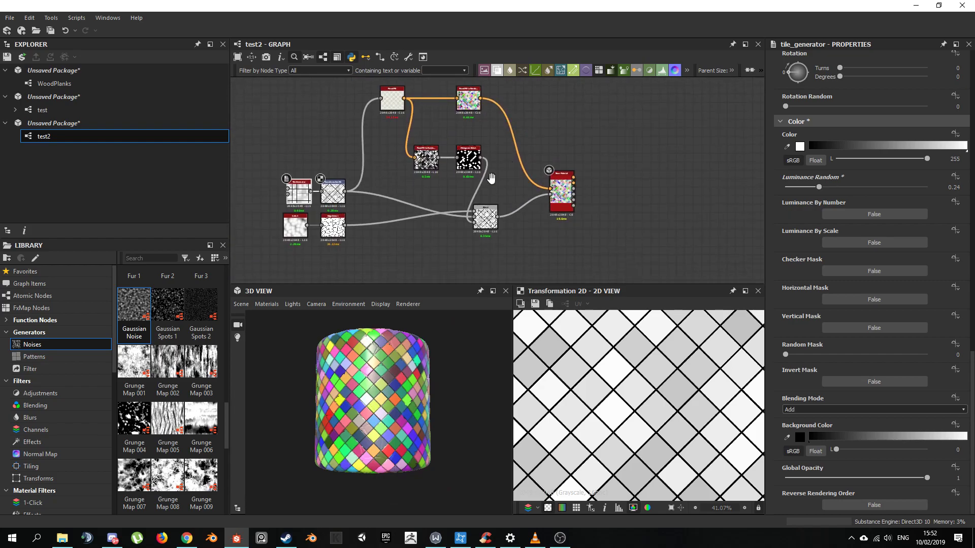
- Space the Base Material and Flood Fill to Random Color nodes farther from their incoming nodes to make room
{"action": "middle_click_drag", "start_coordinate": [491, 178], "coordinate": [485, 218]}
{"action": "left_click_drag", "start_coordinate": [552, 237], "coordinate": [586, 236]}
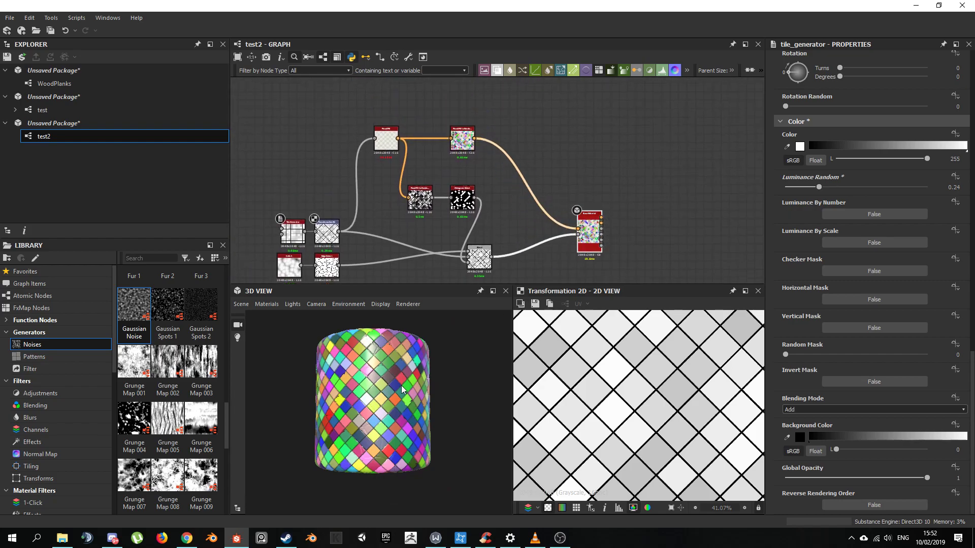
{"action": "scroll", "coordinate": [355, 406], "scroll_direction": "up", "scroll_amount": 5}
{"action": "left_click_drag", "start_coordinate": [462, 138], "coordinate": [479, 143]}
{"action": "scroll", "coordinate": [492, 186], "scroll_direction": "up", "scroll_amount": 3}
{"action": "scroll", "coordinate": [532, 176], "scroll_direction": "down", "scroll_amount": 1}
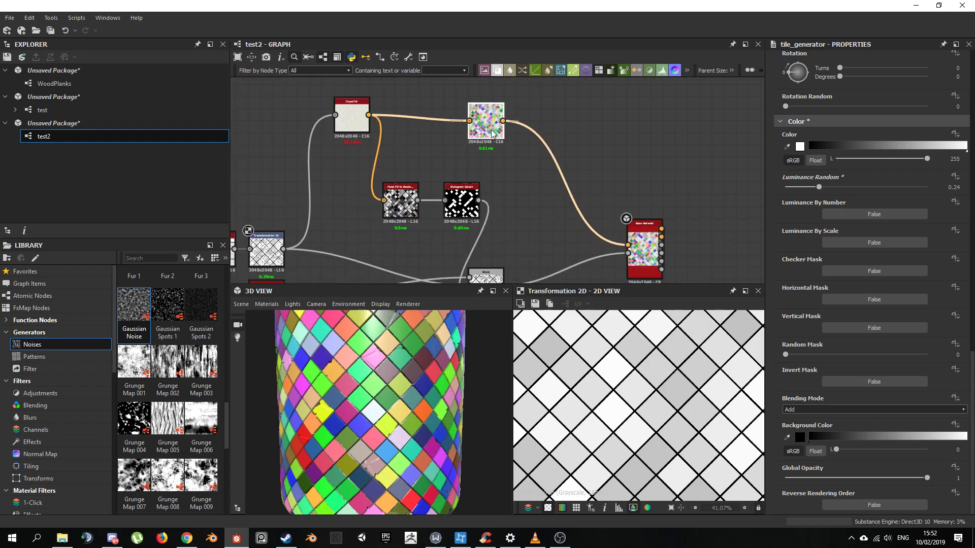
- Add a second Blend node with Flood Fill to Random Color as background and the grayscale Blend output as foreground
{"action": "key", "text": "space"}
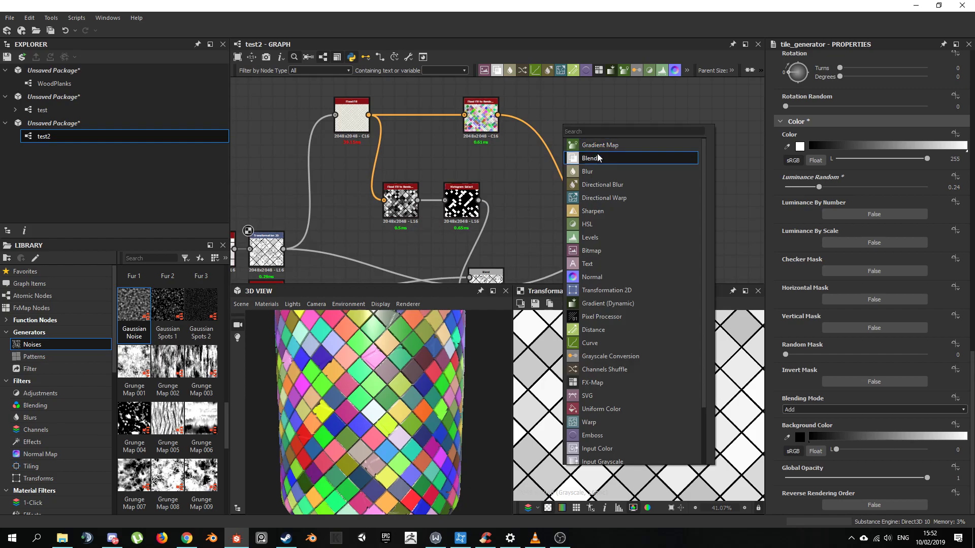
{"action": "left_click", "coordinate": [597, 153]}
{"action": "left_click_drag", "start_coordinate": [583, 161], "coordinate": [541, 199]}
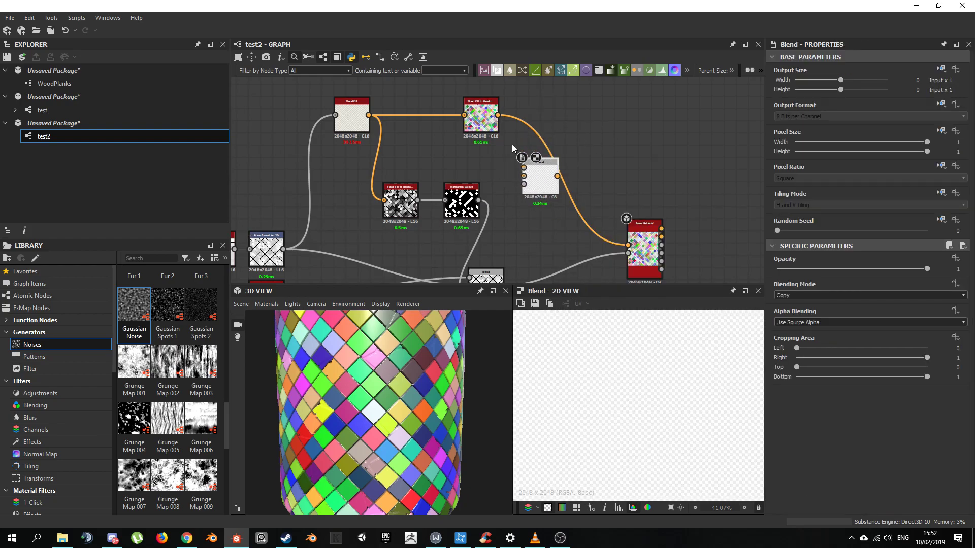
{"action": "left_click_drag", "start_coordinate": [498, 115], "coordinate": [524, 176]}
{"action": "middle_click_drag", "start_coordinate": [499, 196], "coordinate": [492, 172]}
{"action": "left_click_drag", "start_coordinate": [496, 262], "coordinate": [594, 106]}
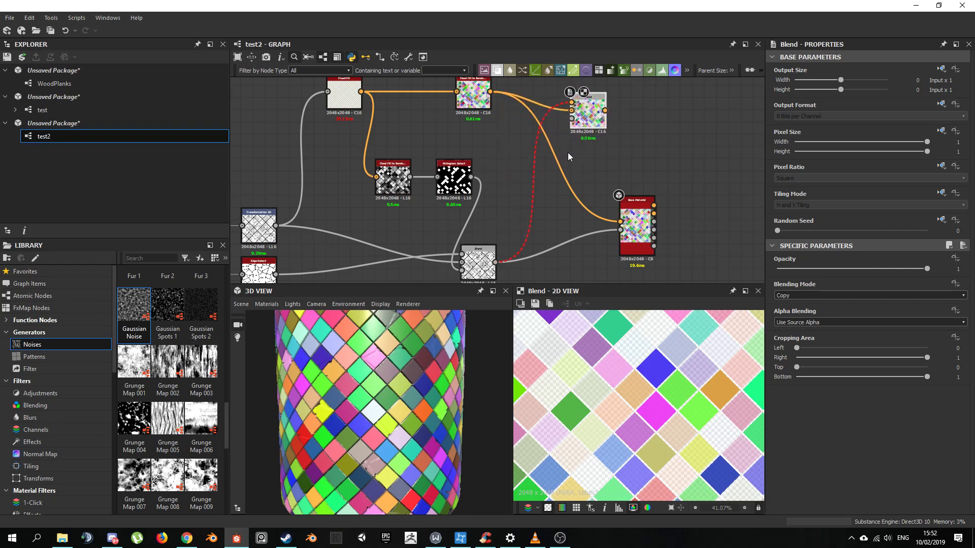
- Examine the link from the grayscale Blend output to the new colour Blend node
{"action": "middle_click_drag", "start_coordinate": [567, 152], "coordinate": [525, 144]}
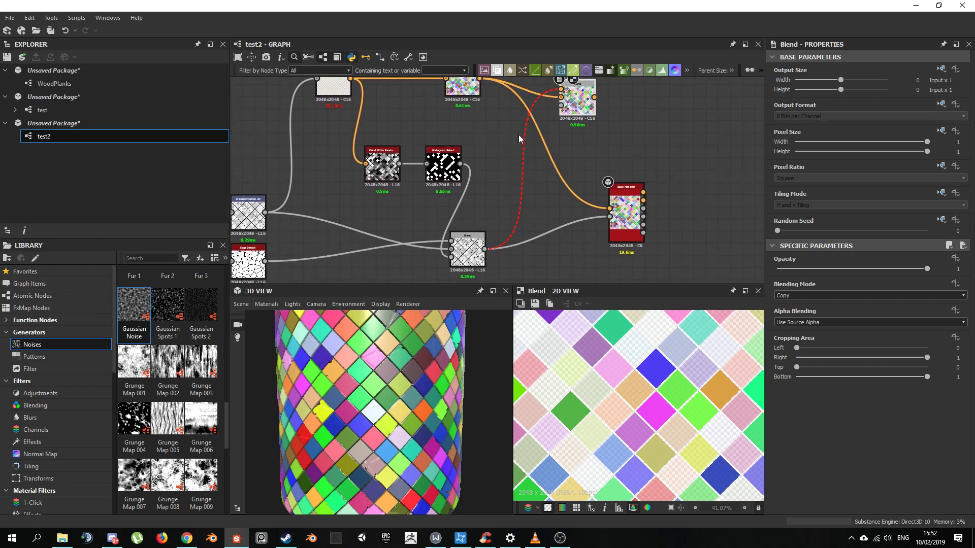
{"action": "middle_click_drag", "start_coordinate": [544, 133], "coordinate": [520, 165]}
{"action": "mouse_move", "coordinate": [550, 129]}
{"action": "left_mouse_down"}
{"action": "mouse_move", "coordinate": [550, 110]}
{"action": "mouse_move", "coordinate": [562, 115]}
{"action": "left_mouse_up"}
{"action": "scroll", "coordinate": [495, 195], "scroll_direction": "up", "scroll_amount": 3}
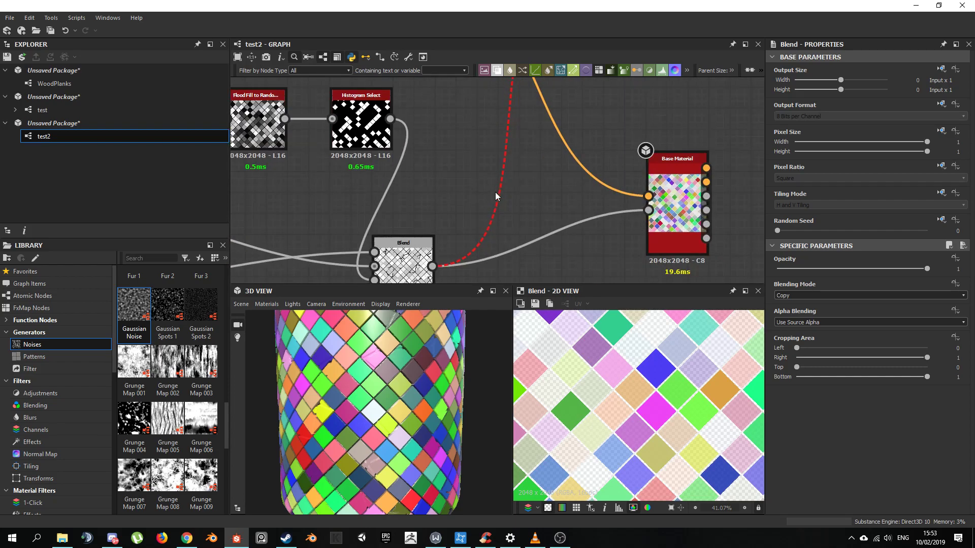
{"action": "middle_click_drag", "start_coordinate": [471, 251], "coordinate": [523, 196]}
{"action": "scroll", "coordinate": [523, 196], "scroll_direction": "up", "scroll_amount": 1}
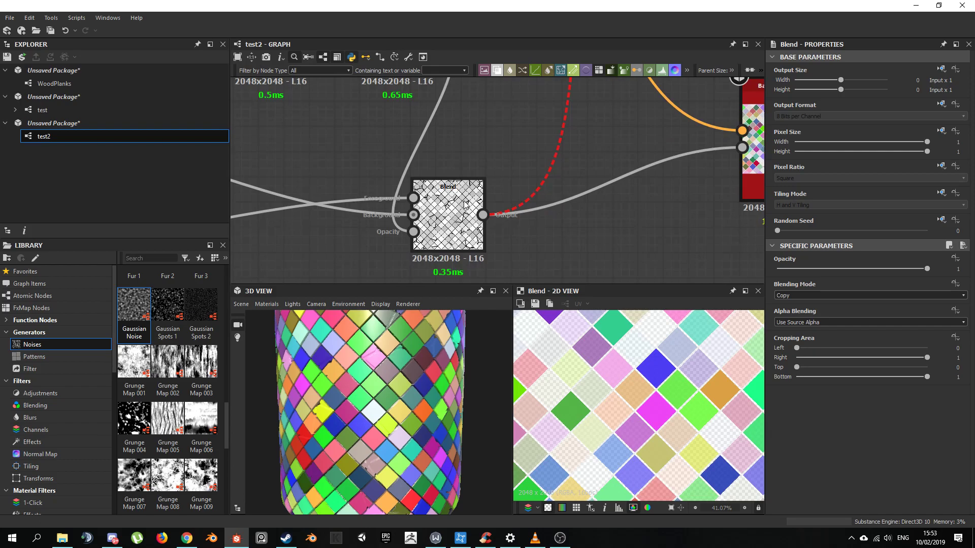
{"action": "scroll", "coordinate": [475, 203], "scroll_direction": "down", "scroll_amount": 4}
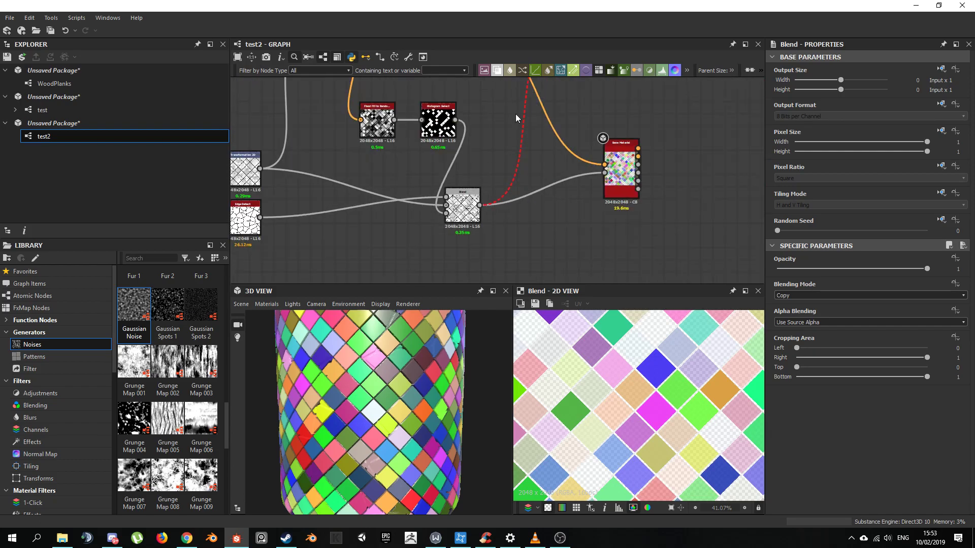
- Insert a Gradient Map node on the link between the grayscale Blend and the colour Blend's foreground
{"action": "middle_click_drag", "start_coordinate": [516, 114], "coordinate": [549, 153]}
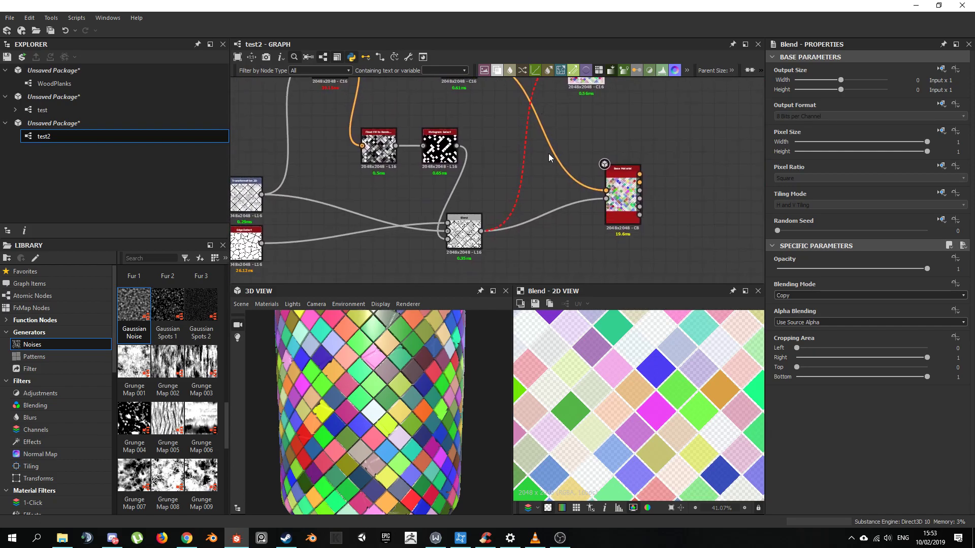
{"action": "left_click_drag", "start_coordinate": [522, 150], "coordinate": [522, 150]}
{"action": "left_click", "coordinate": [553, 168]}
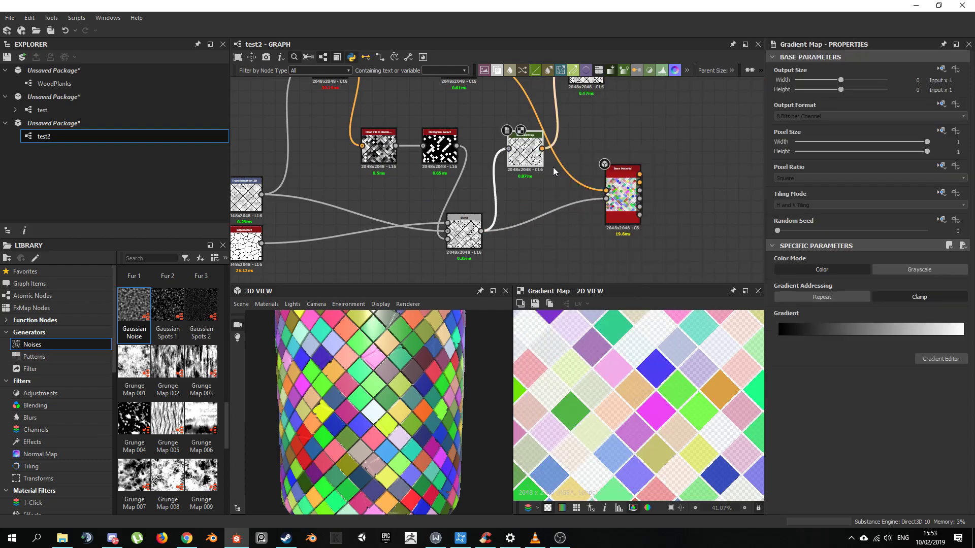
- Set the blending mode of the colour Blend node to Multiply
{"action": "middle_click_drag", "start_coordinate": [552, 167], "coordinate": [533, 249]}
{"action": "left_click_drag", "start_coordinate": [533, 249], "coordinate": [533, 127]}
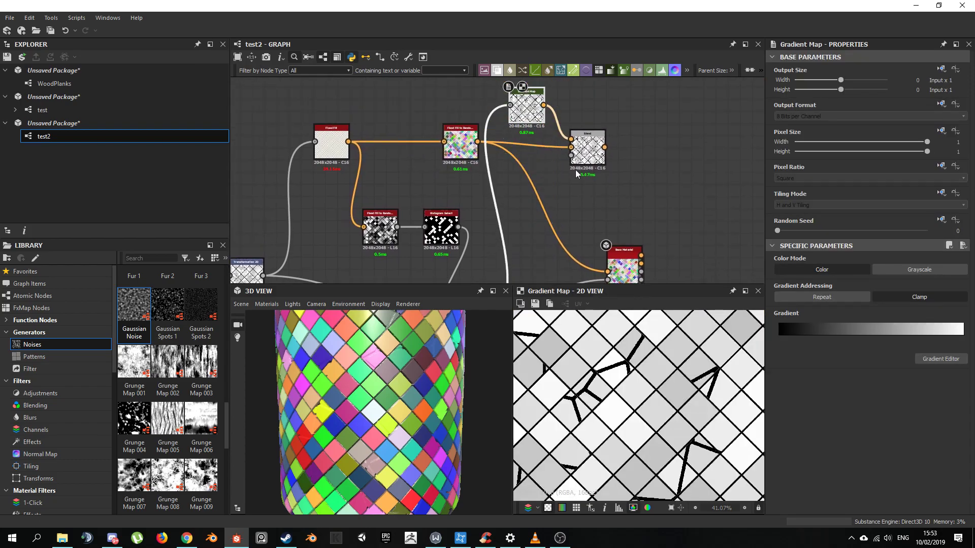
{"action": "left_click", "coordinate": [585, 156]}
{"action": "middle_click_drag", "start_coordinate": [585, 157], "coordinate": [569, 137]}
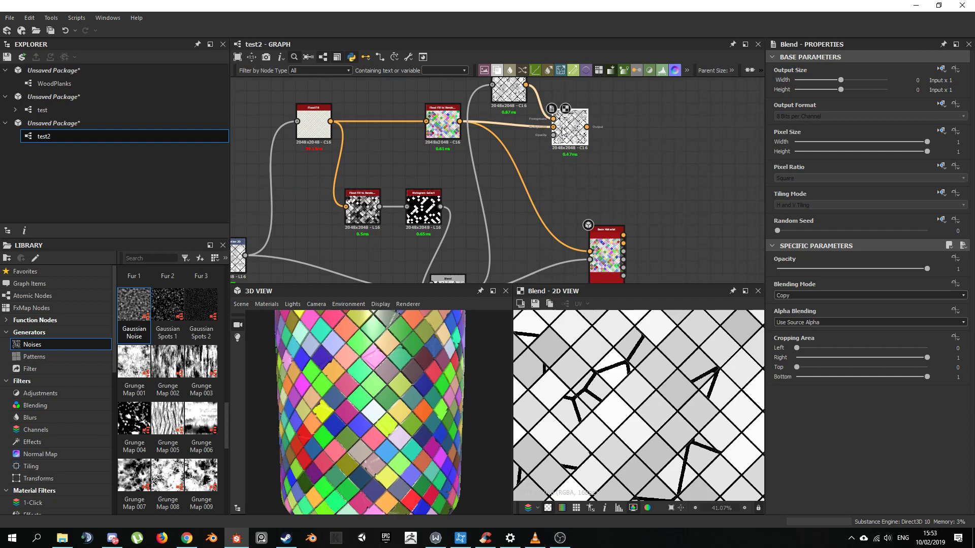
{"action": "scroll", "coordinate": [567, 145], "scroll_direction": "up", "scroll_amount": 3}
{"action": "left_click", "coordinate": [820, 294]}
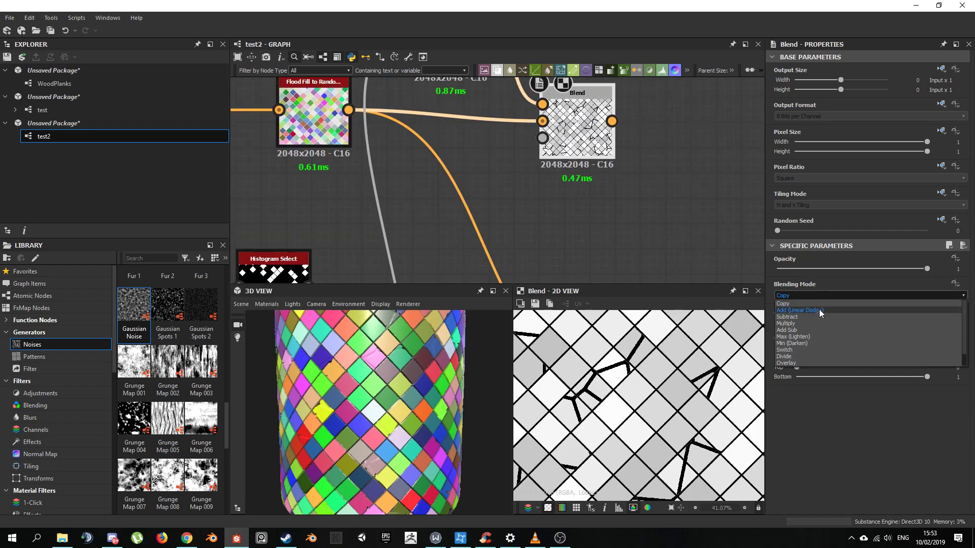
{"action": "left_click", "coordinate": [809, 321]}
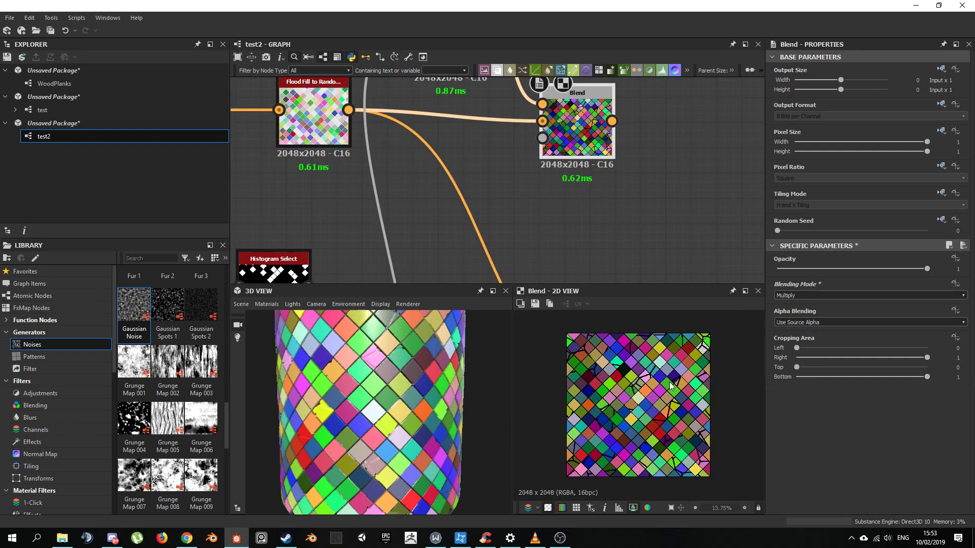
- Connect the multiplied colour Blend output to the Base Material node's Base Color input
{"action": "middle_click_drag", "start_coordinate": [651, 177], "coordinate": [595, 130]}
{"action": "scroll", "coordinate": [595, 131], "scroll_direction": "down", "scroll_amount": 3}
{"action": "middle_click_drag", "start_coordinate": [596, 208], "coordinate": [583, 156]}
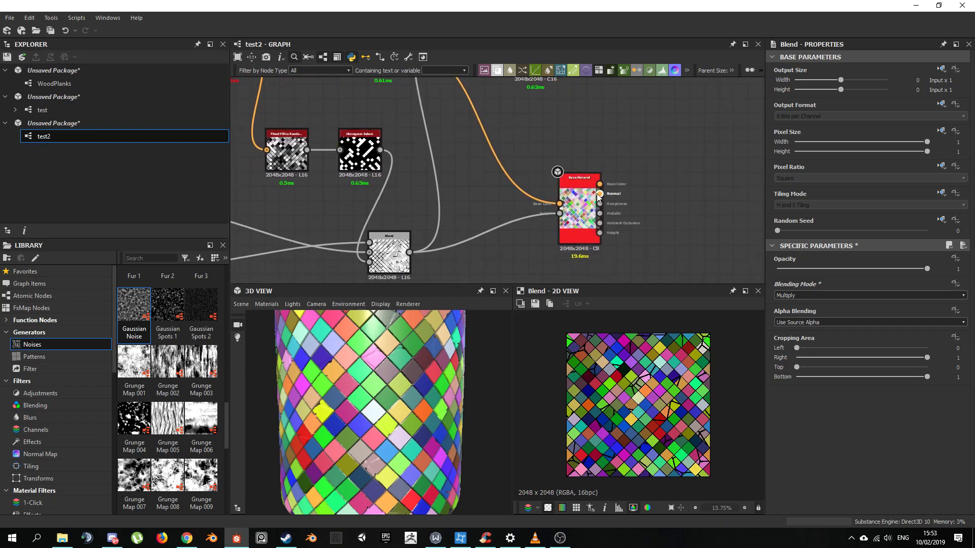
{"action": "left_click_drag", "start_coordinate": [577, 195], "coordinate": [605, 178]}
{"action": "middle_click_drag", "start_coordinate": [573, 157], "coordinate": [567, 198]}
{"action": "left_click_drag", "start_coordinate": [550, 95], "coordinate": [586, 219]}
{"action": "left_click", "coordinate": [611, 224]}
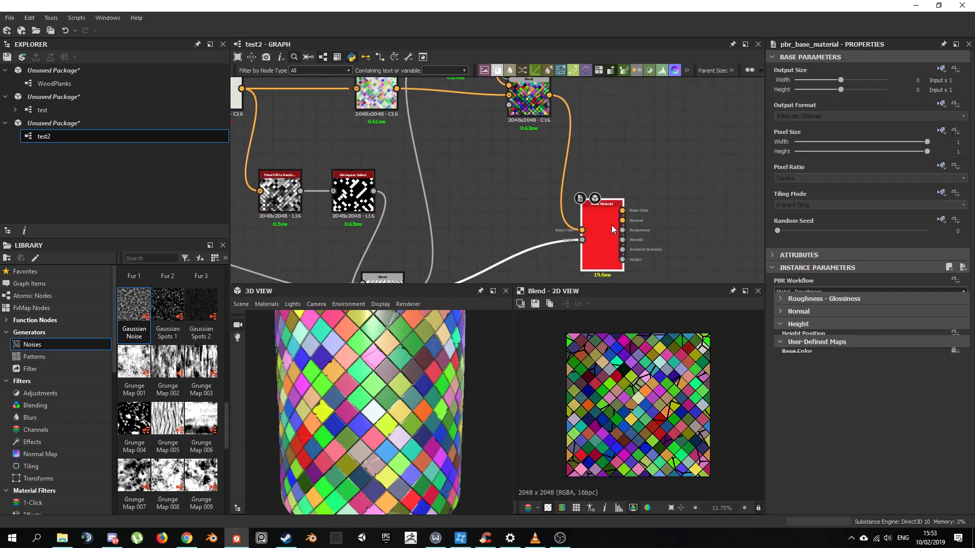
{"action": "scroll", "coordinate": [392, 419], "scroll_direction": "down", "scroll_amount": 3}
{"action": "mouse_move", "coordinate": [403, 407]}
{"action": "left_mouse_down"}
{"action": "mouse_move", "coordinate": [446, 389]}
{"action": "mouse_move", "coordinate": [461, 395]}
{"action": "mouse_move", "coordinate": [411, 412]}
{"action": "mouse_move", "coordinate": [419, 407]}
{"action": "left_mouse_up"}
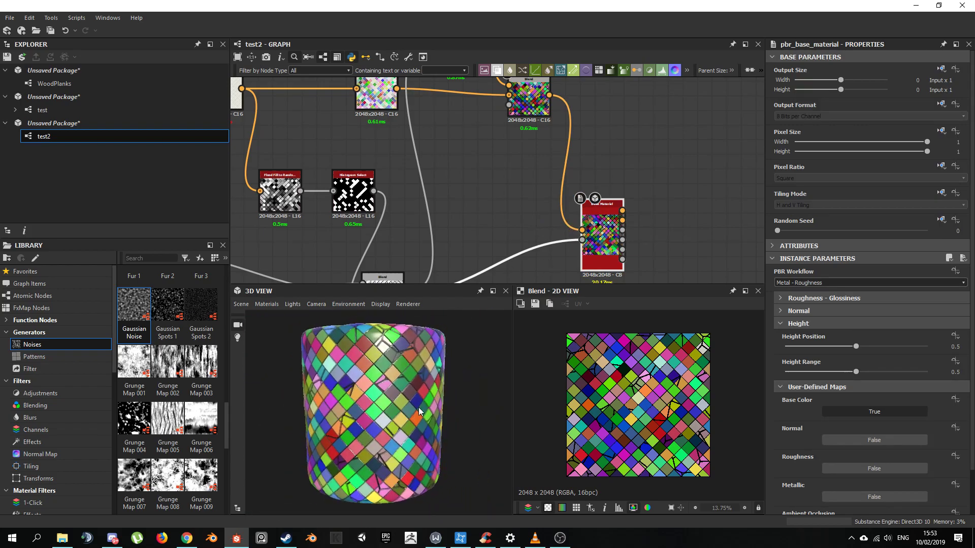
- Move the Base Material node farther from its incoming nodes and set its user-defined Roughness map to True
{"action": "scroll", "coordinate": [516, 208], "scroll_direction": "down", "scroll_amount": 1}
{"action": "middle_click_drag", "start_coordinate": [508, 213], "coordinate": [521, 167]}
{"action": "scroll", "coordinate": [530, 227], "scroll_direction": "down", "scroll_amount": 2}
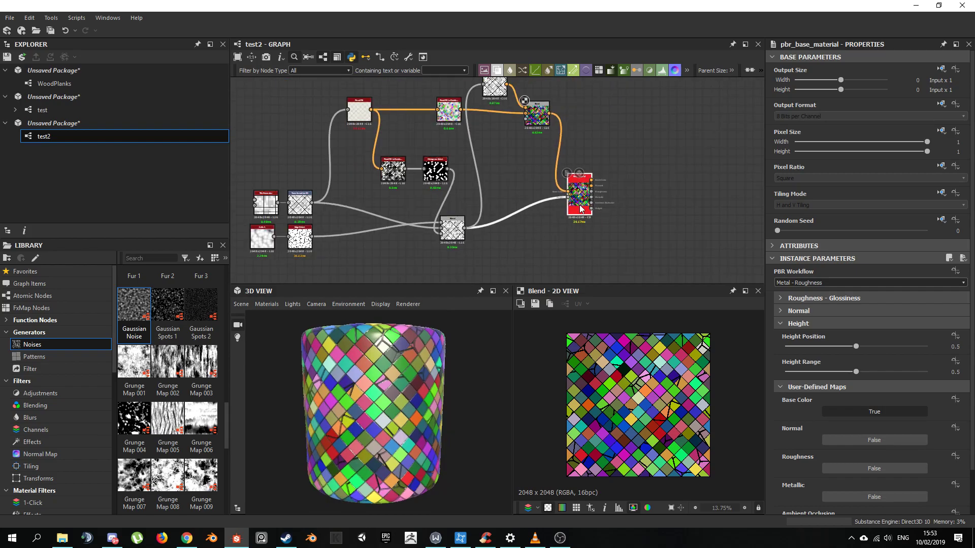
{"action": "left_click_drag", "start_coordinate": [580, 214], "coordinate": [623, 235]}
{"action": "double_click", "coordinate": [624, 229]}
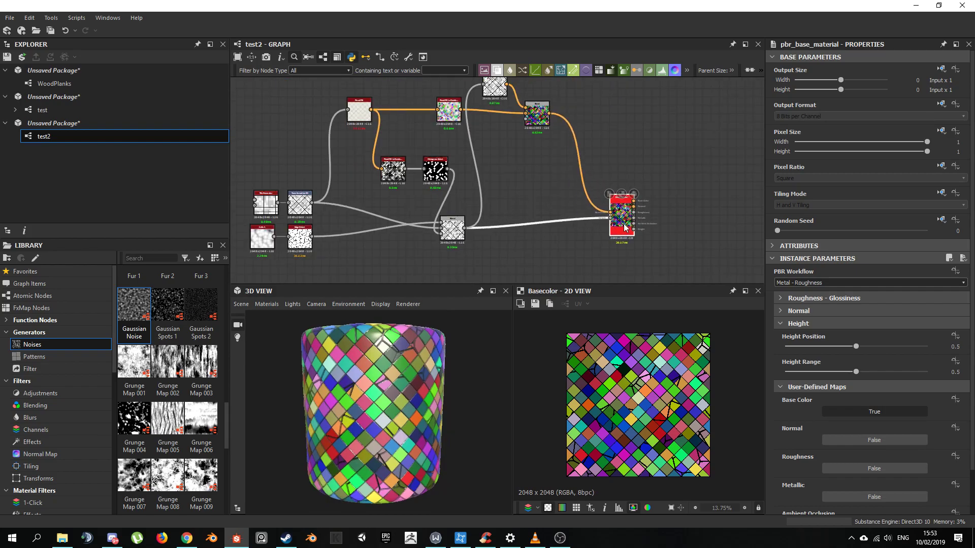
{"action": "scroll", "coordinate": [895, 452], "scroll_direction": "down", "scroll_amount": 2}
{"action": "left_click", "coordinate": [883, 420]}
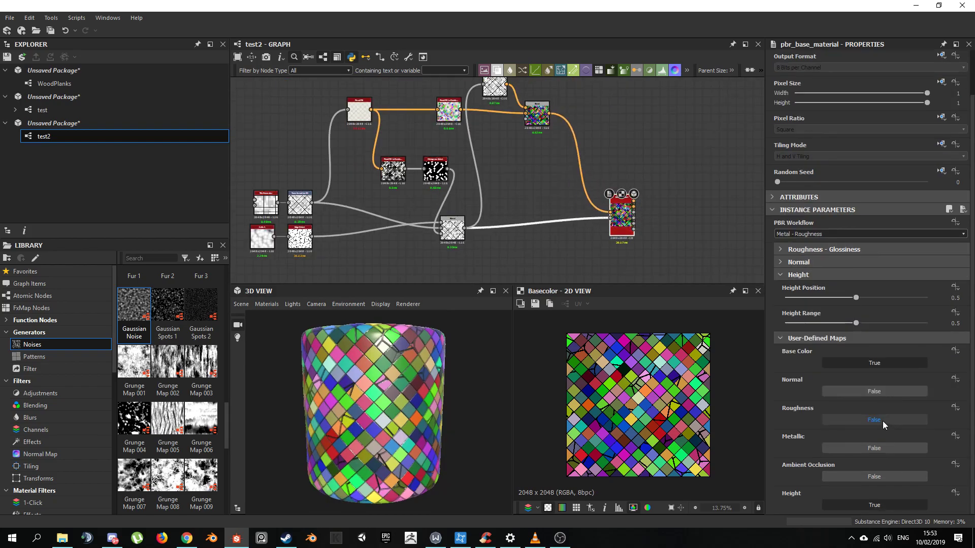
{"action": "scroll", "coordinate": [636, 223], "scroll_direction": "up", "scroll_amount": 3}
{"action": "scroll", "coordinate": [637, 223], "scroll_direction": "up", "scroll_amount": 1}
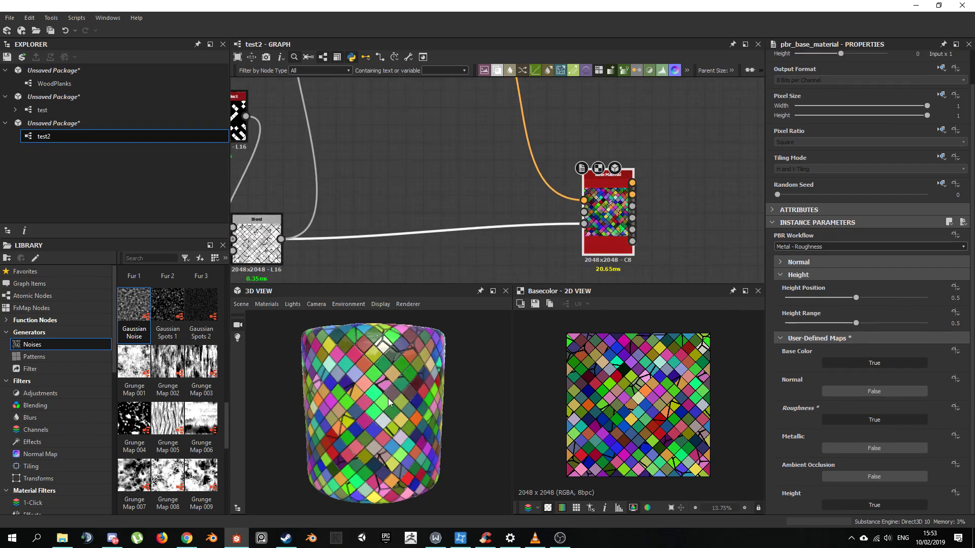
{"action": "left_click_drag", "start_coordinate": [388, 399], "coordinate": [402, 381]}
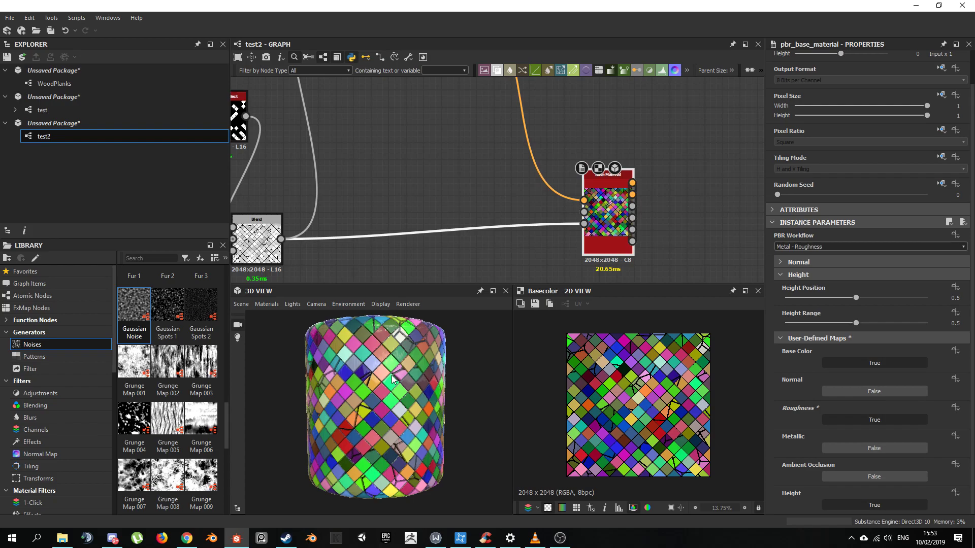
{"action": "left_click_drag", "start_coordinate": [391, 378], "coordinate": [483, 326]}
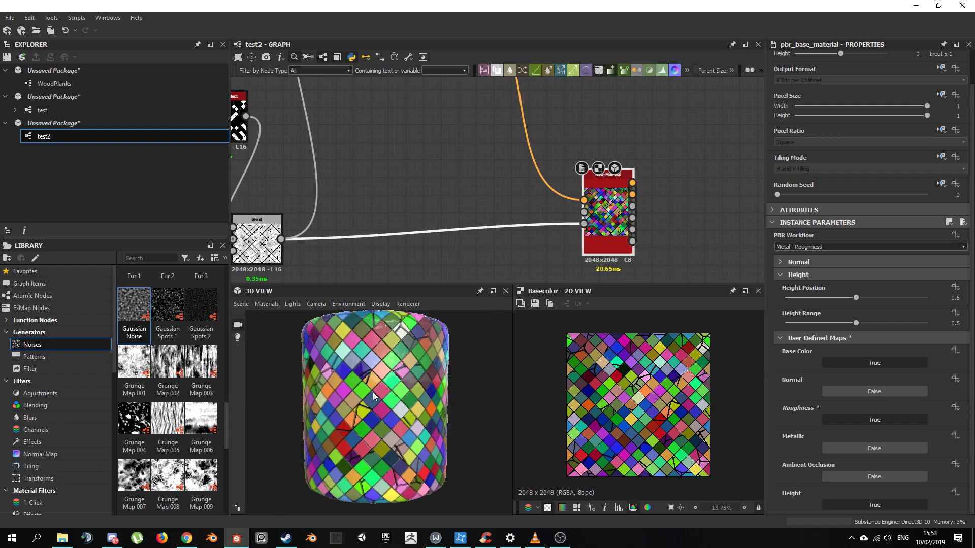
{"action": "left_click_drag", "start_coordinate": [311, 383], "coordinate": [343, 390]}
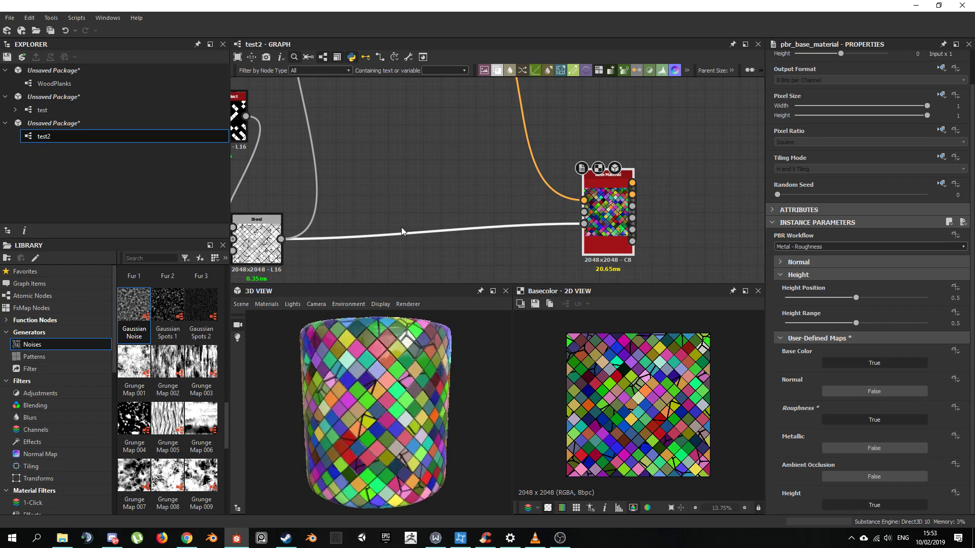
- Space the Base Material node even farther from the grayscale Blend to make room for a roughness node
{"action": "scroll", "coordinate": [449, 180], "scroll_direction": "down", "scroll_amount": 2}
{"action": "middle_click_drag", "start_coordinate": [428, 194], "coordinate": [483, 200]}
{"action": "left_click_drag", "start_coordinate": [378, 231], "coordinate": [379, 249]}
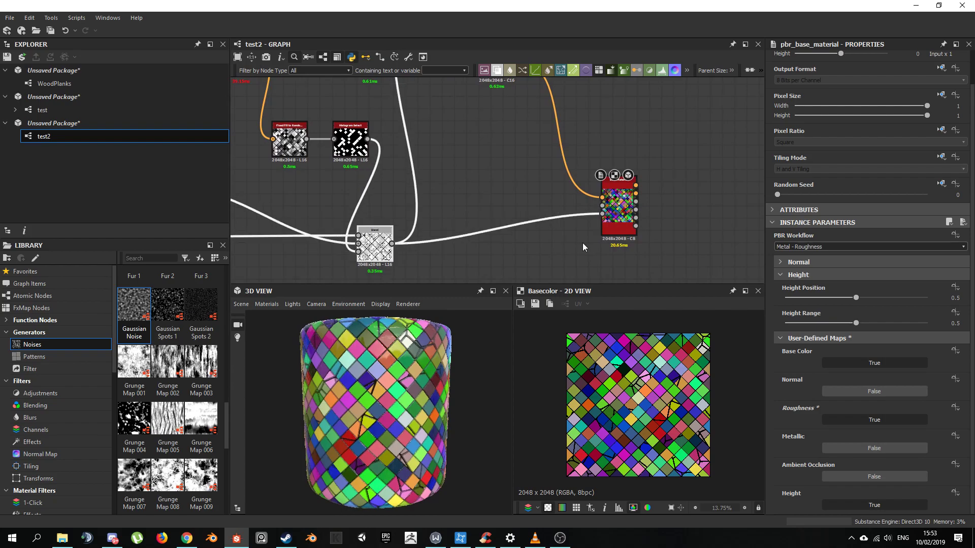
{"action": "left_click", "coordinate": [617, 221]}
{"action": "left_click_drag", "start_coordinate": [616, 222], "coordinate": [640, 246]}
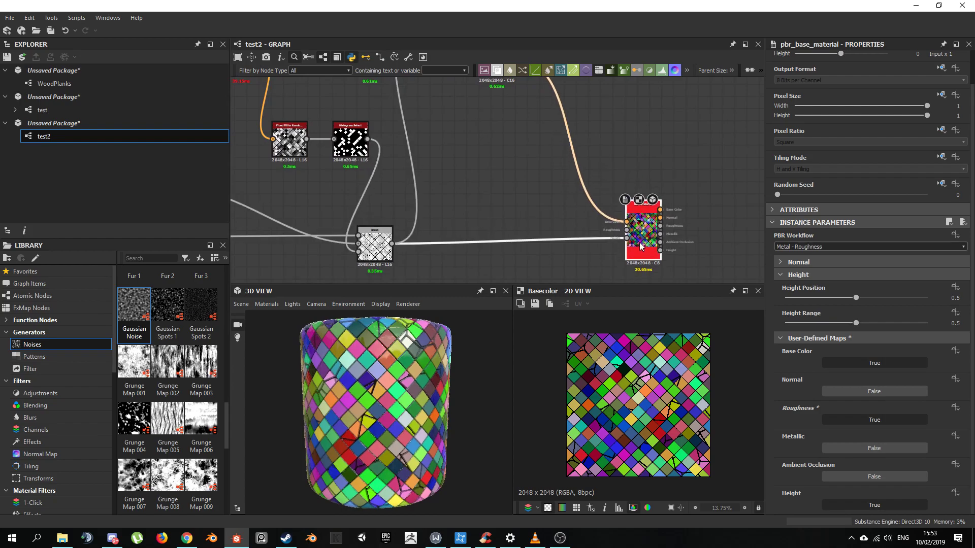
{"action": "scroll", "coordinate": [404, 386], "scroll_direction": "up", "scroll_amount": 3}
{"action": "scroll", "coordinate": [404, 386], "scroll_direction": "down", "scroll_amount": 4}
{"action": "middle_click_drag", "start_coordinate": [404, 386], "coordinate": [400, 359]}
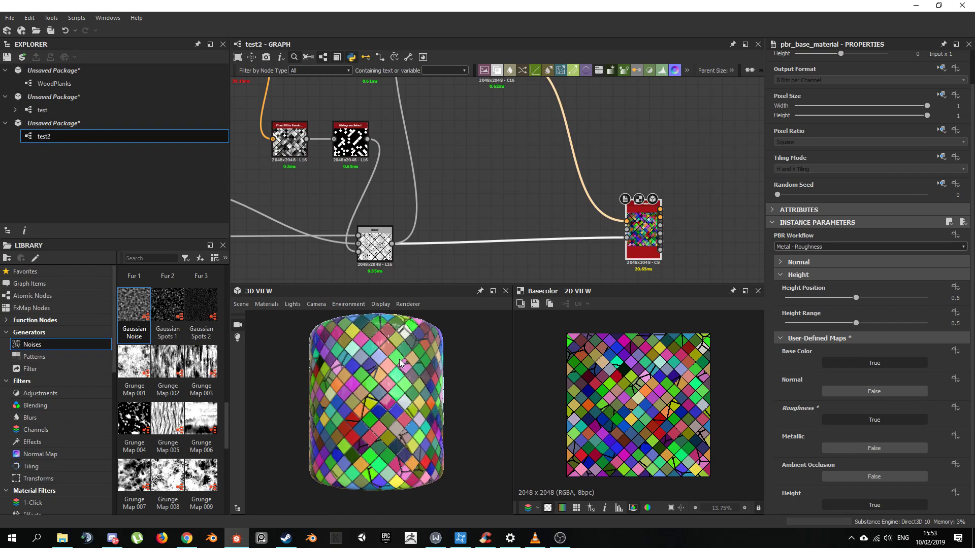
{"action": "scroll", "coordinate": [467, 255], "scroll_direction": "up", "scroll_amount": 2}
{"action": "scroll", "coordinate": [479, 210], "scroll_direction": "down", "scroll_amount": 2}
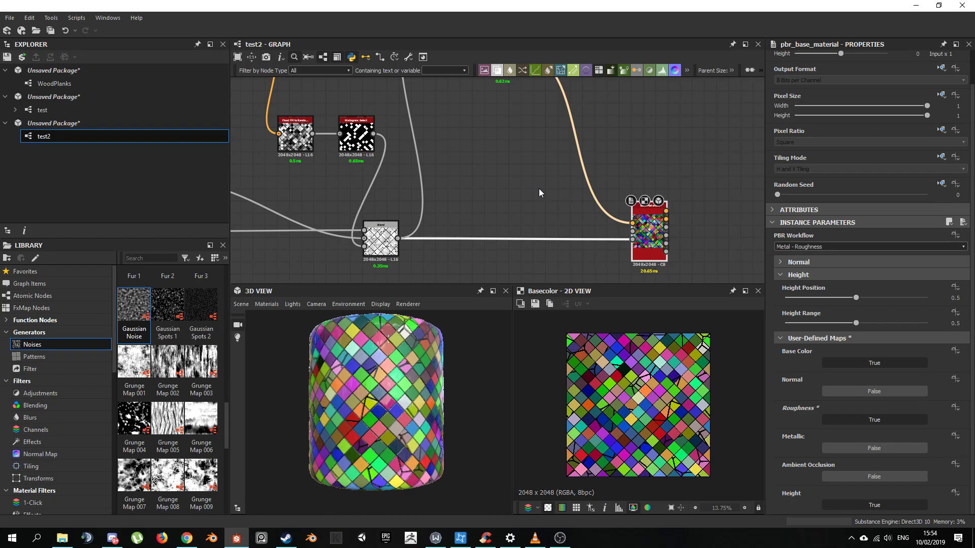
- Add a Grunge Map 004 node above the grayscale Blend and connect it to the Base Material's Roughness input
{"action": "left_click_drag", "start_coordinate": [381, 409], "coordinate": [371, 388]}
{"action": "middle_click_drag", "start_coordinate": [467, 195], "coordinate": [491, 174]}
{"action": "scroll", "coordinate": [411, 175], "scroll_direction": "down", "scroll_amount": 1}
{"action": "key", "text": "space"}
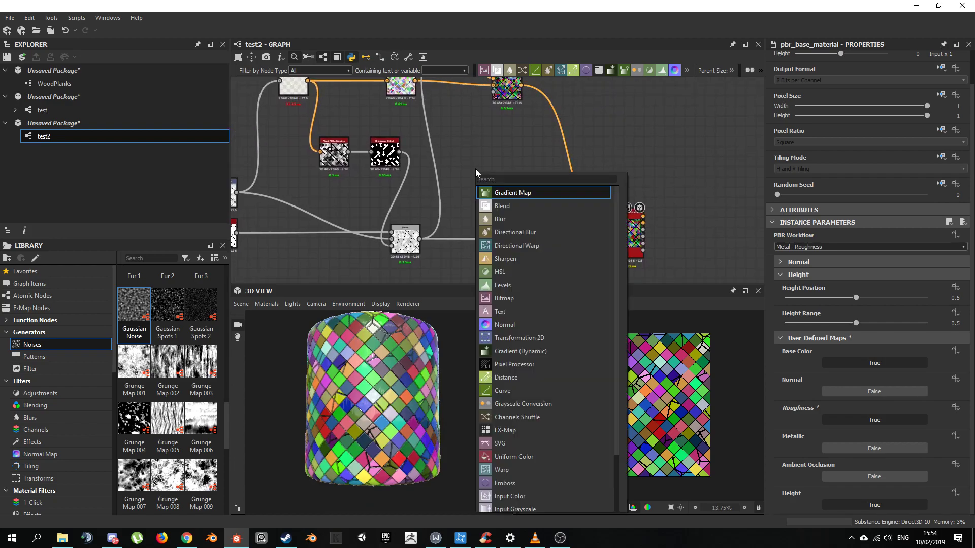
{"action": "type", "text": "grun"}
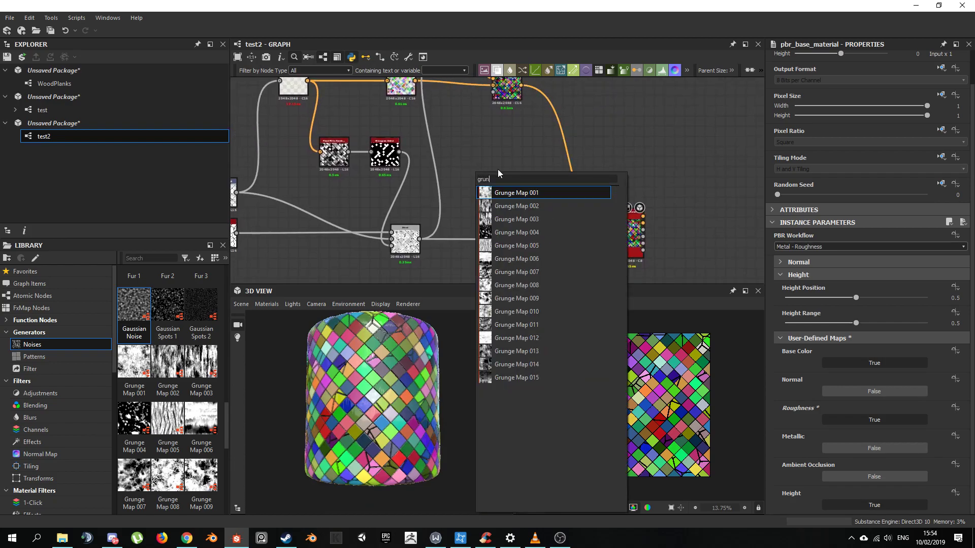
{"action": "left_click", "coordinate": [544, 233]}
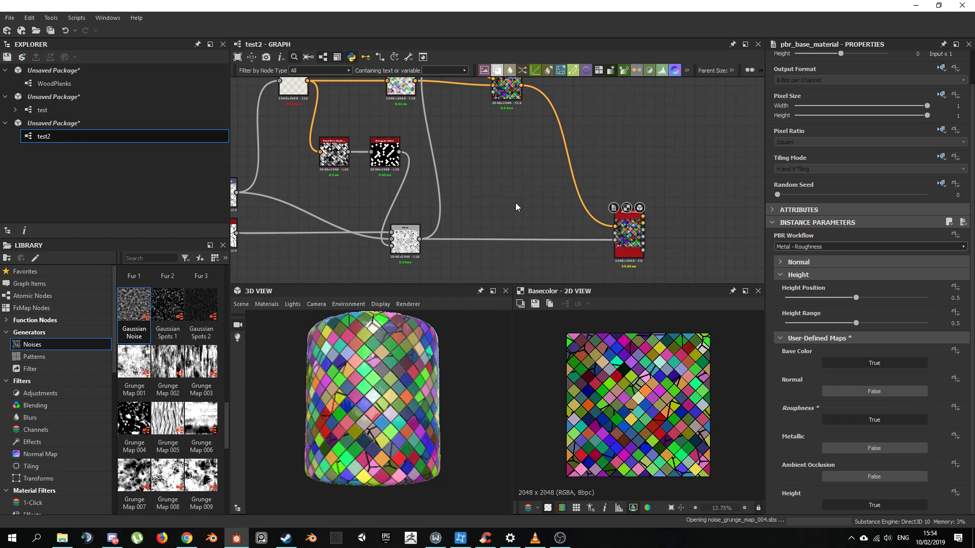
{"action": "scroll", "coordinate": [515, 203], "scroll_direction": "up", "scroll_amount": 3}
{"action": "scroll", "coordinate": [569, 410], "scroll_direction": "up", "scroll_amount": 2}
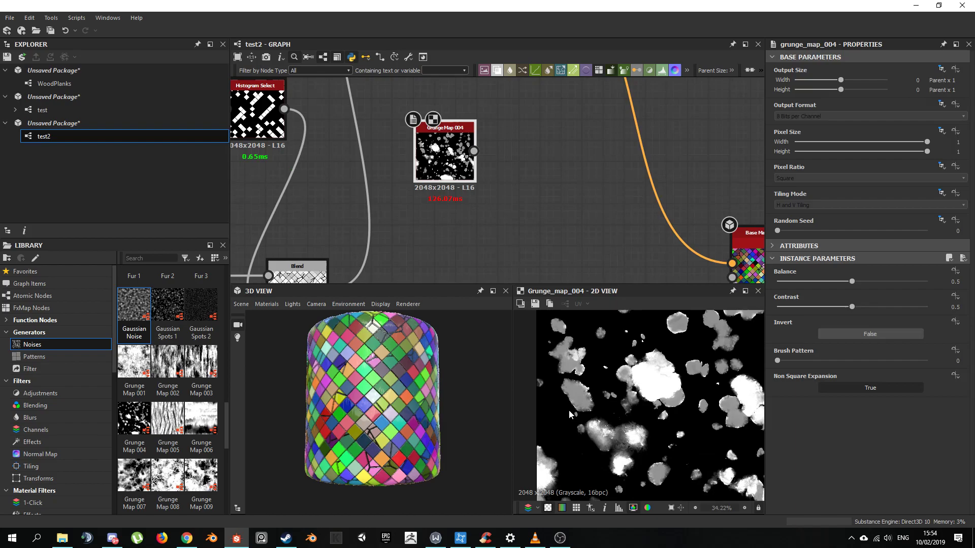
{"action": "scroll", "coordinate": [665, 321], "scroll_direction": "down", "scroll_amount": 2}
{"action": "scroll", "coordinate": [462, 167], "scroll_direction": "down", "scroll_amount": 3}
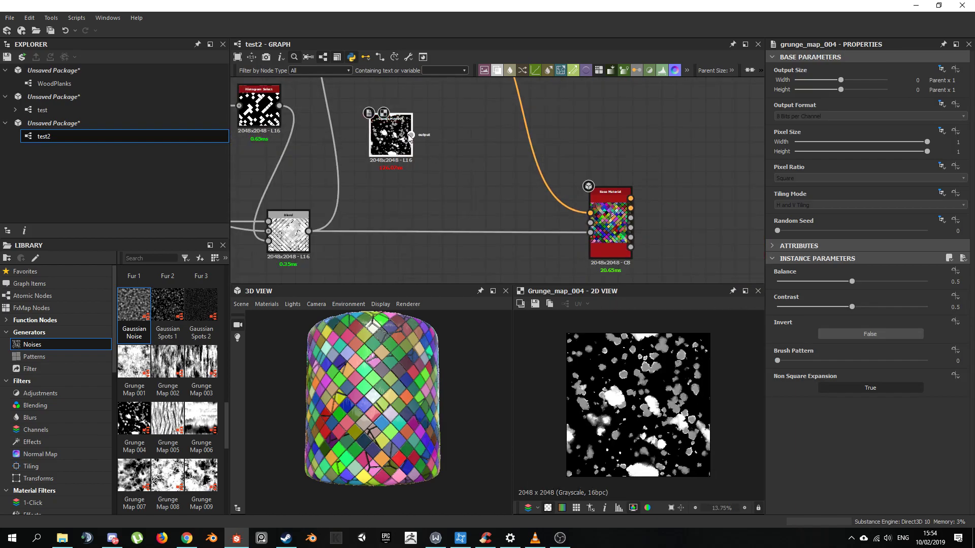
{"action": "left_click_drag", "start_coordinate": [411, 135], "coordinate": [592, 223]}
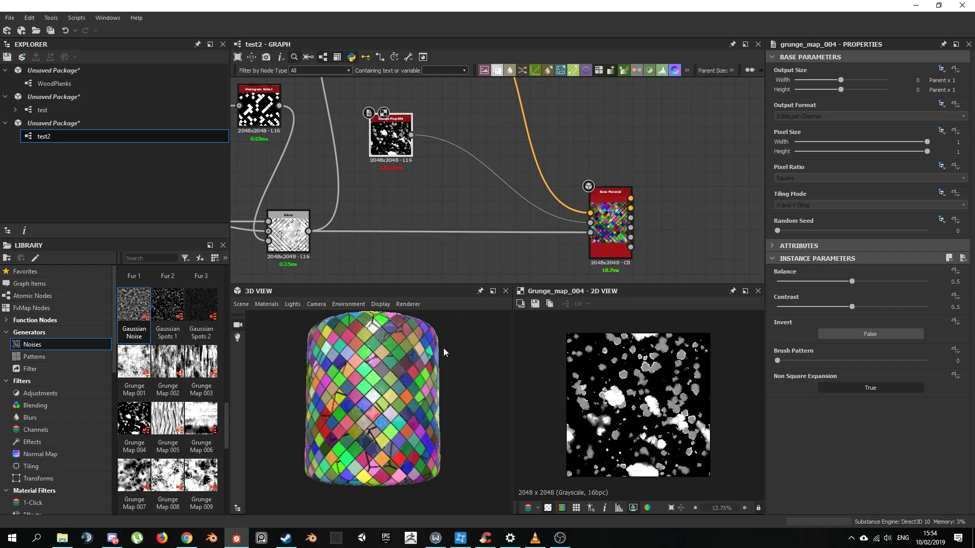
- Examine how the Grunge Map 004 pattern affects the reflections on the tiles of the 3D cylinder
{"action": "scroll", "coordinate": [327, 382], "scroll_direction": "up", "scroll_amount": 3}
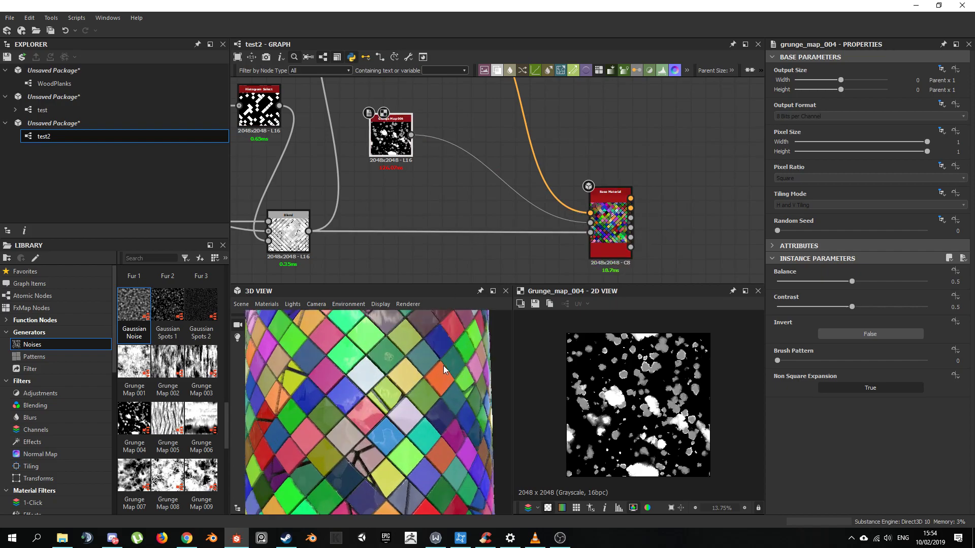
{"action": "mouse_move", "coordinate": [416, 376]}
{"action": "right_mouse_down", "text": "ctrl+shift"}
{"action": "mouse_move", "coordinate": [463, 380]}
{"action": "mouse_move", "coordinate": [446, 381]}
{"action": "mouse_move", "coordinate": [470, 387]}
{"action": "mouse_move", "coordinate": [418, 382]}
{"action": "mouse_move", "coordinate": [460, 407]}
{"action": "mouse_move", "coordinate": [391, 391]}
{"action": "mouse_move", "coordinate": [461, 416]}
{"action": "mouse_move", "coordinate": [377, 392]}
{"action": "mouse_move", "coordinate": [397, 402]}
{"action": "mouse_move", "coordinate": [399, 419]}
{"action": "mouse_move", "coordinate": [425, 376]}
{"action": "right_mouse_up", "text": "ctrl+shift"}
{"action": "scroll", "coordinate": [397, 402], "scroll_direction": "down", "scroll_amount": 5}
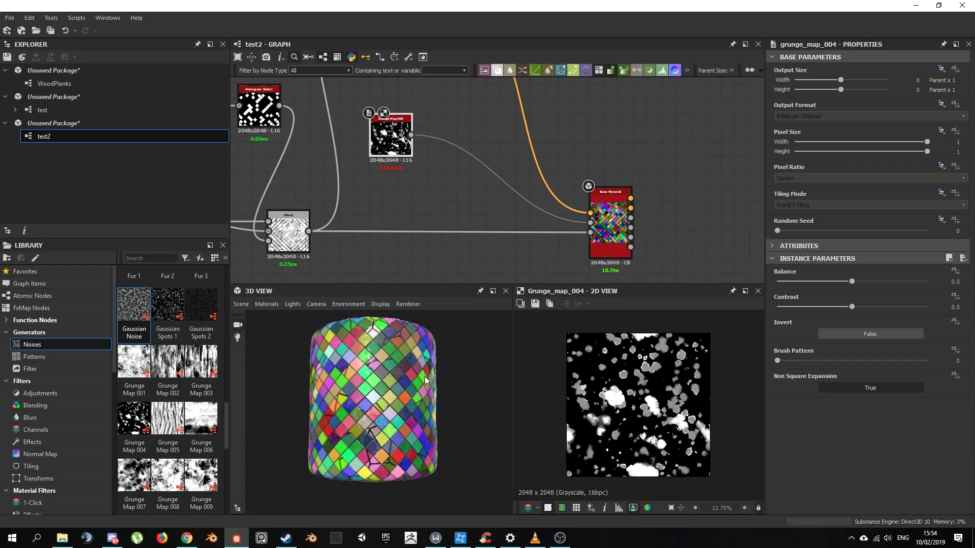
{"action": "scroll", "coordinate": [431, 173], "scroll_direction": "up", "scroll_amount": 4}
{"action": "middle_click_drag", "start_coordinate": [393, 125], "coordinate": [470, 210]}
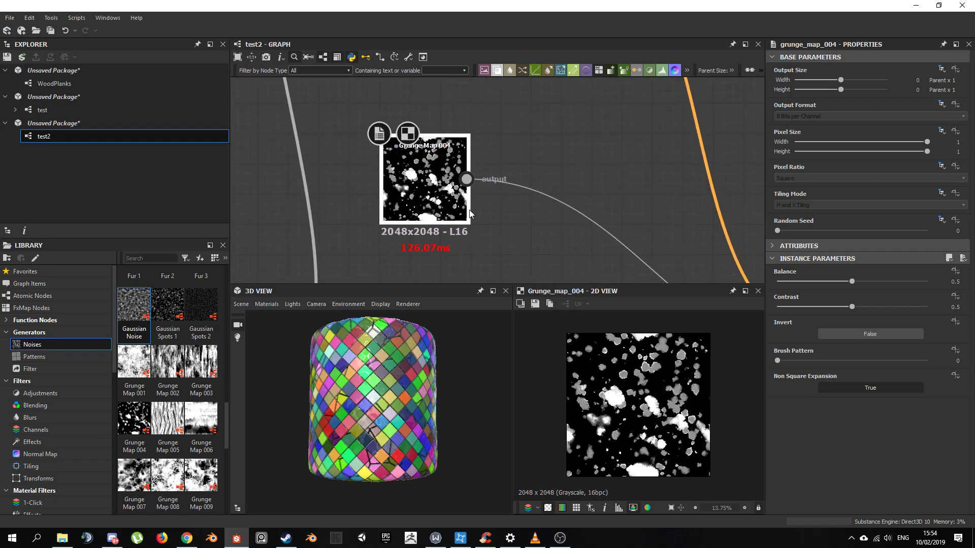
{"action": "scroll", "coordinate": [427, 188], "scroll_direction": "up", "scroll_amount": 3}
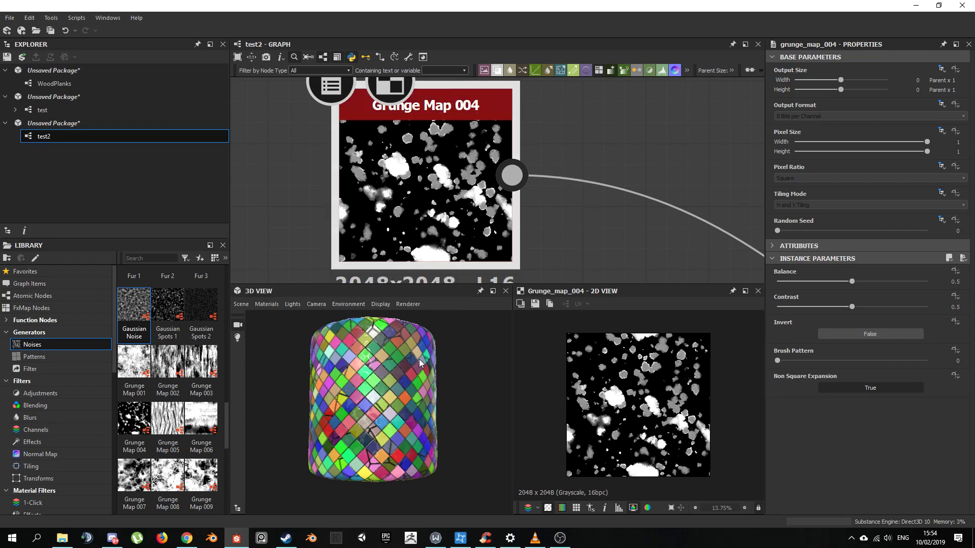
{"action": "scroll", "coordinate": [389, 370], "scroll_direction": "up", "scroll_amount": 4}
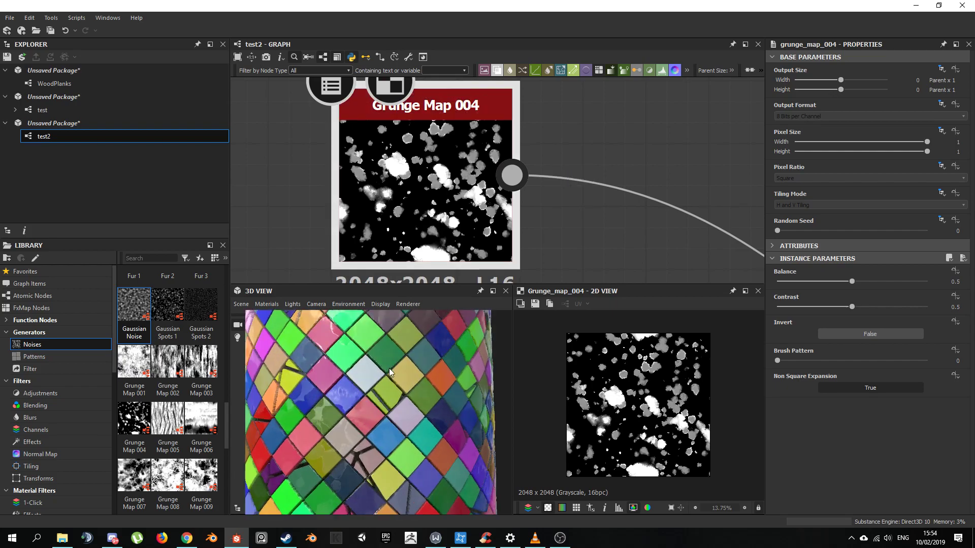
{"action": "mouse_move", "coordinate": [392, 385]}
{"action": "right_mouse_down", "text": "ctrl+shift"}
{"action": "mouse_move", "coordinate": [355, 378]}
{"action": "mouse_move", "coordinate": [383, 389]}
{"action": "mouse_move", "coordinate": [363, 382]}
{"action": "mouse_move", "coordinate": [378, 398]}
{"action": "right_mouse_up", "text": "ctrl+shift"}
{"action": "scroll", "coordinate": [512, 224], "scroll_direction": "down", "scroll_amount": 3}
{"action": "middle_click_drag", "start_coordinate": [503, 205], "coordinate": [513, 174]}
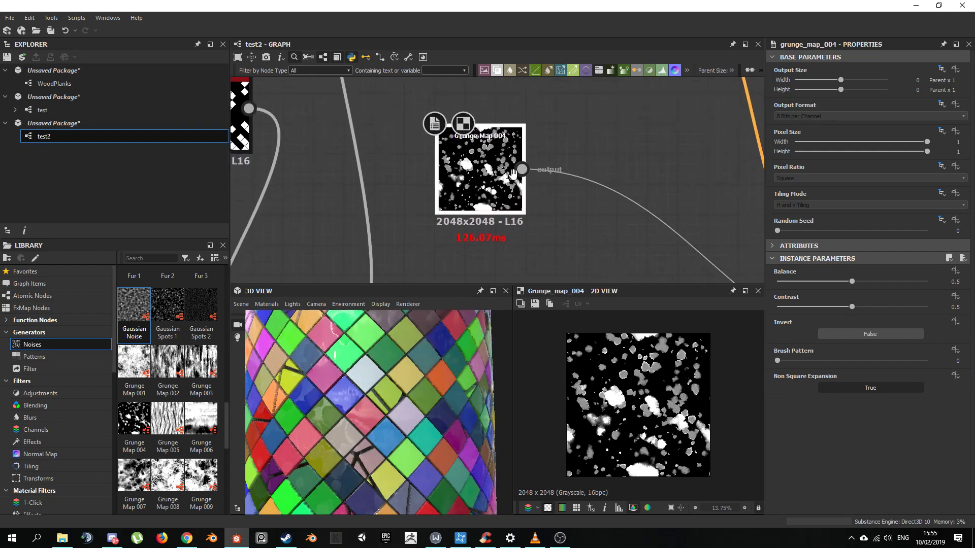
{"action": "scroll", "coordinate": [513, 173], "scroll_direction": "down", "scroll_amount": 5}
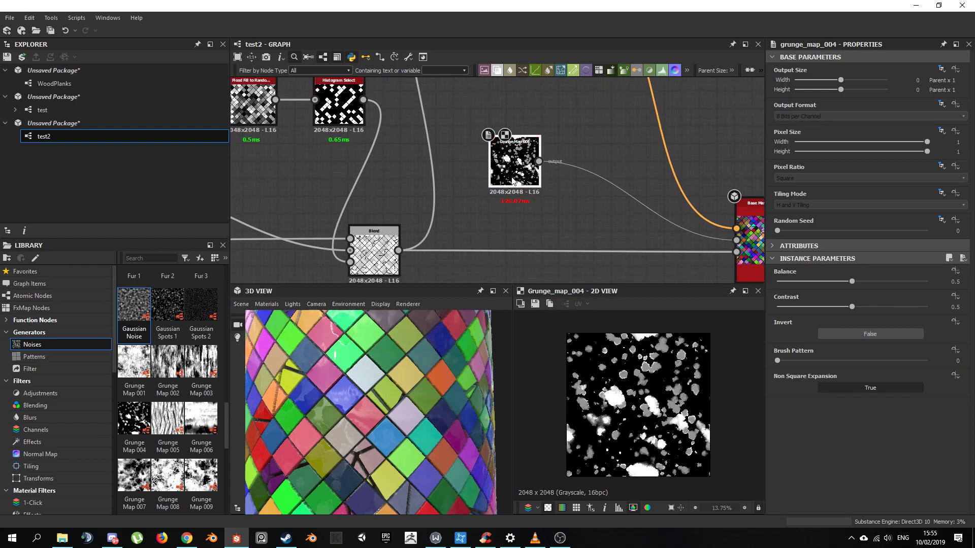
{"action": "scroll", "coordinate": [425, 328], "scroll_direction": "up", "scroll_amount": 3}
{"action": "scroll", "coordinate": [548, 148], "scroll_direction": "up", "scroll_amount": 4}
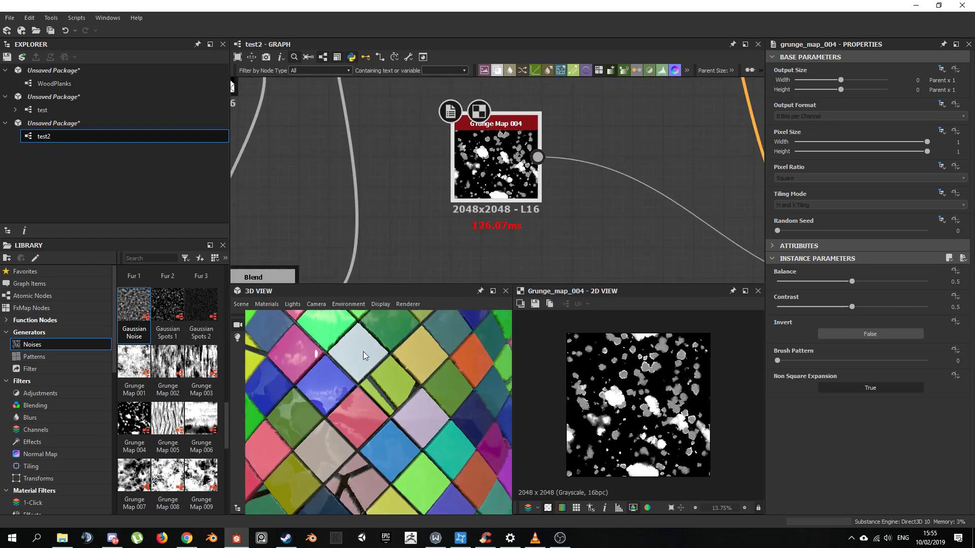
{"action": "right_click_drag", "start_coordinate": [363, 352], "coordinate": [385, 350], "text": "ctrl+shift"}
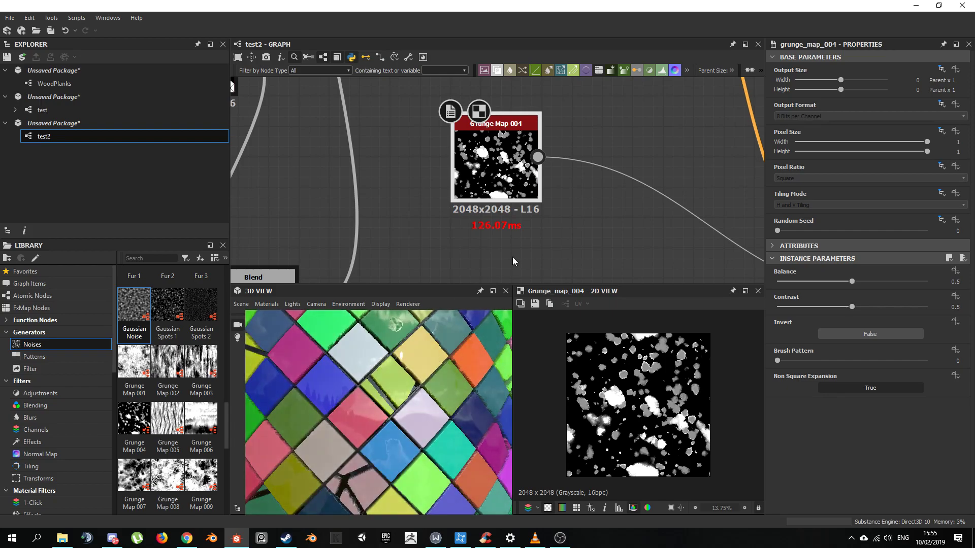
- Insert a Levels node between Grunge Map 004 and the Base Material's Roughness input
{"action": "scroll", "coordinate": [542, 214], "scroll_direction": "down", "scroll_amount": 2}
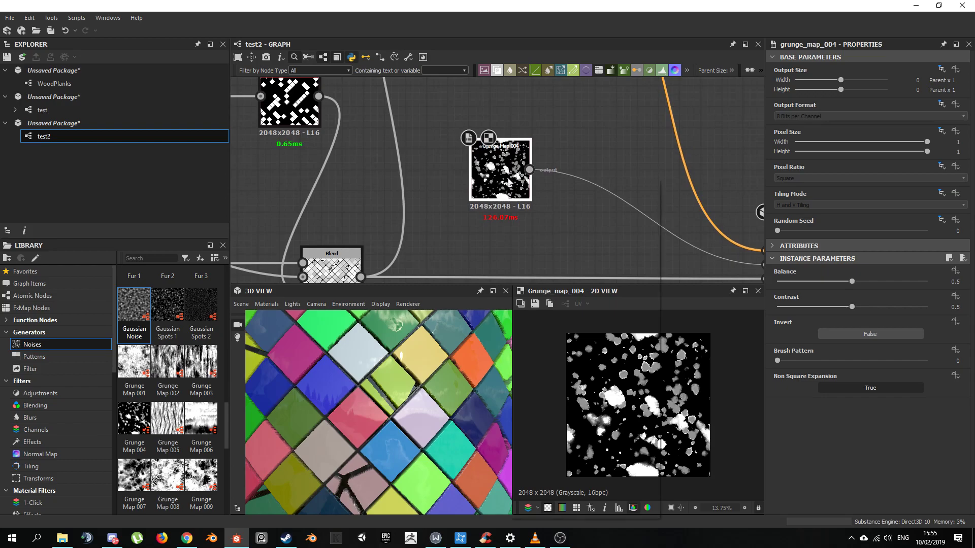
{"action": "key", "text": "space"}
{"action": "type", "text": "leve"}
{"action": "key", "text": "Return"}
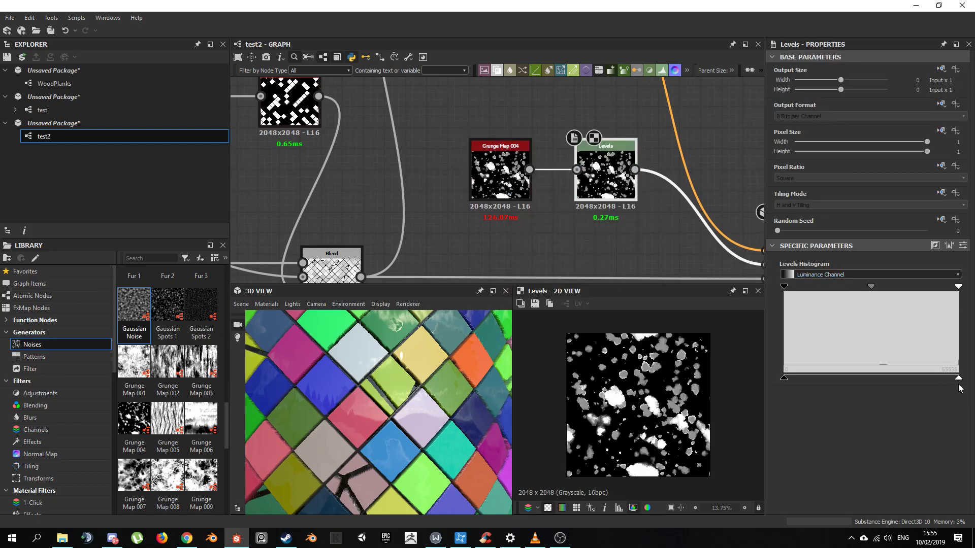
- Try raising the Levels output black point almost to white, inspect the cylinder, and return the point to black
{"action": "mouse_move", "coordinate": [958, 379]}
{"action": "left_mouse_down"}
{"action": "mouse_move", "coordinate": [791, 379]}
{"action": "mouse_move", "coordinate": [957, 384]}
{"action": "left_mouse_up"}
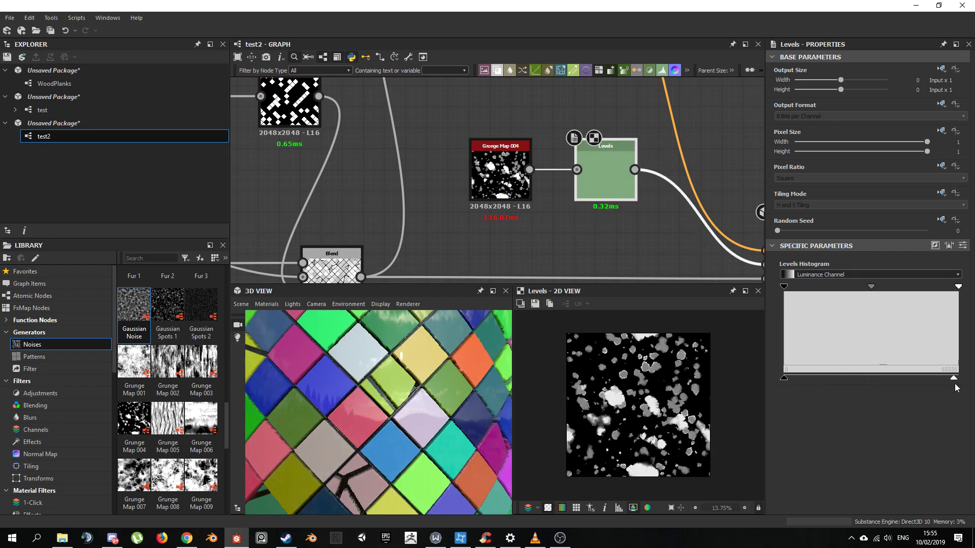
{"action": "left_click_drag", "start_coordinate": [785, 379], "coordinate": [946, 380]}
{"action": "scroll", "coordinate": [353, 366], "scroll_direction": "down", "scroll_amount": 4}
{"action": "mouse_move", "coordinate": [355, 369]}
{"action": "left_mouse_down"}
{"action": "mouse_move", "coordinate": [410, 348]}
{"action": "mouse_move", "coordinate": [406, 370]}
{"action": "mouse_move", "coordinate": [360, 383]}
{"action": "left_mouse_up"}
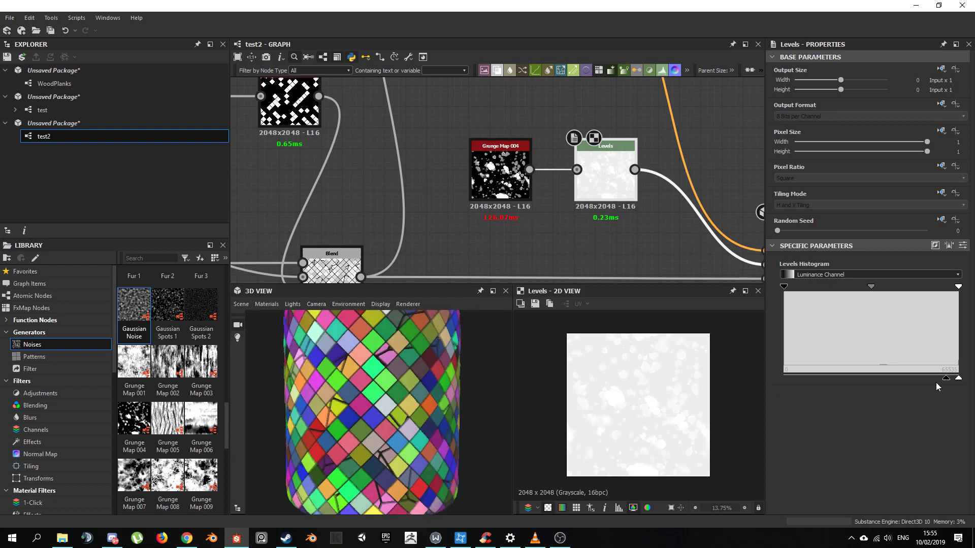
{"action": "left_click_drag", "start_coordinate": [944, 379], "coordinate": [783, 378]}
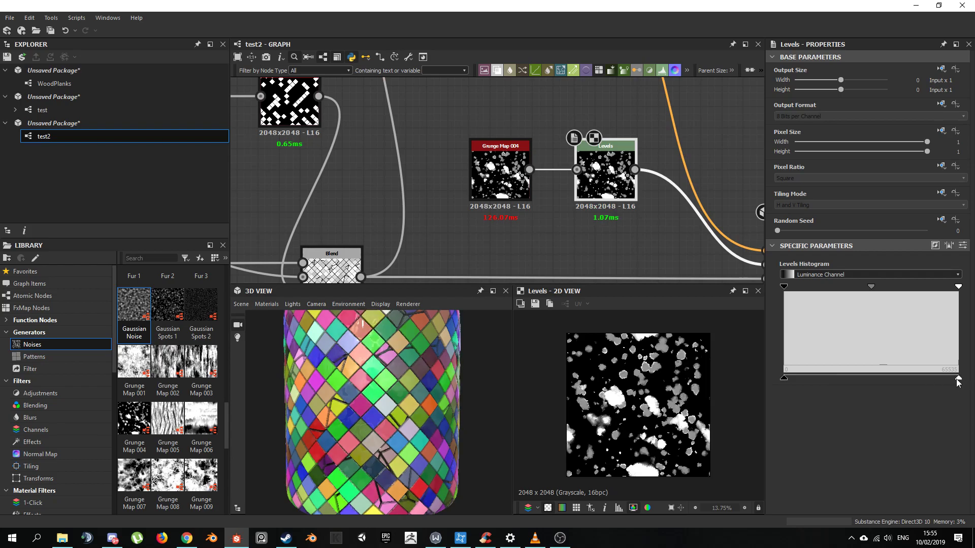
- Try lowering the Levels output white point to nearly black and inspect how the reflections change on the cylinder
{"action": "left_click_drag", "start_coordinate": [958, 380], "coordinate": [796, 387]}
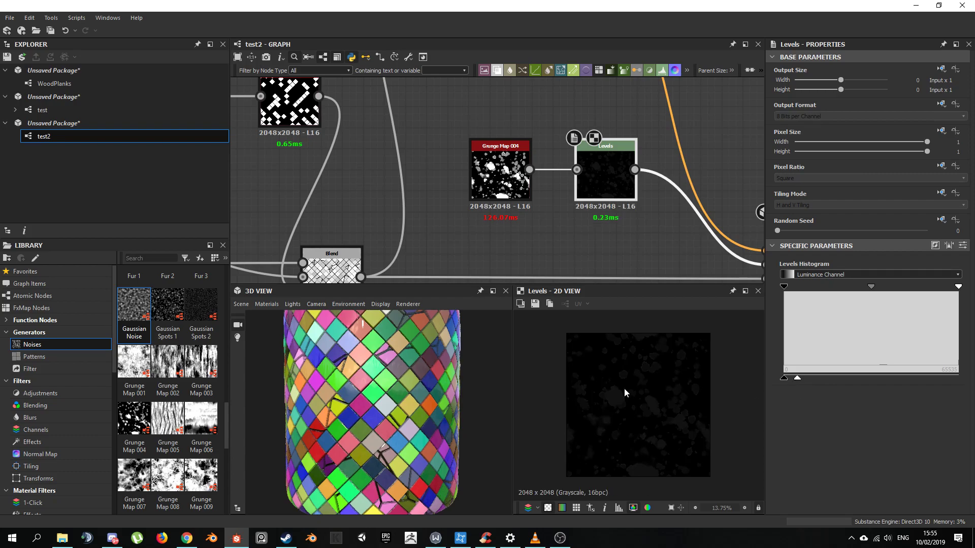
{"action": "scroll", "coordinate": [401, 364], "scroll_direction": "up", "scroll_amount": 5}
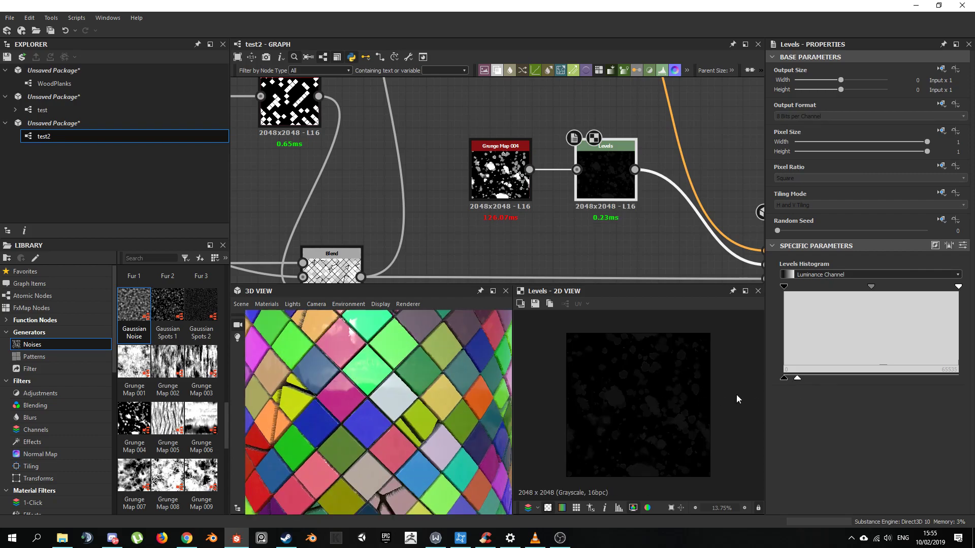
{"action": "scroll", "coordinate": [428, 390], "scroll_direction": "down", "scroll_amount": 5}
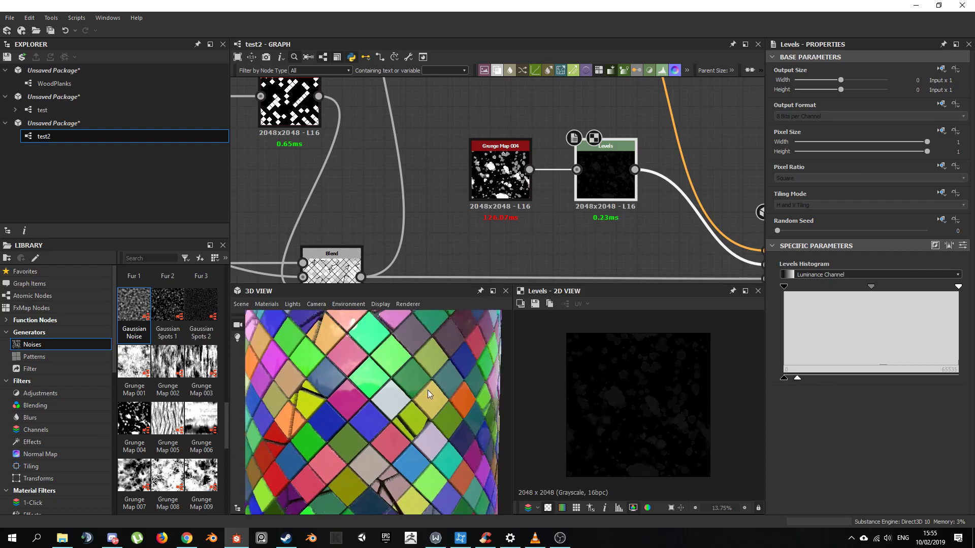
{"action": "right_click_drag", "start_coordinate": [437, 397], "coordinate": [435, 405], "text": "ctrl+shift"}
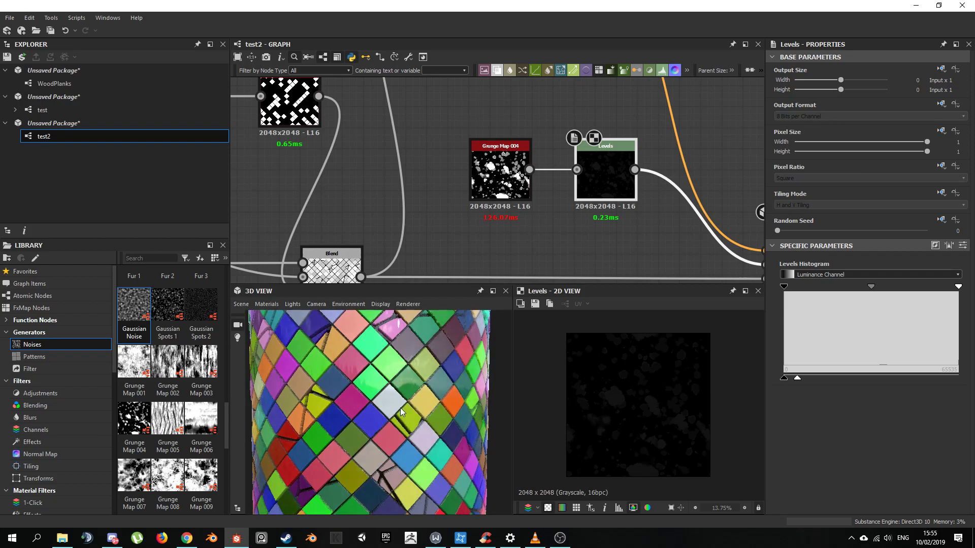
{"action": "scroll", "coordinate": [389, 404], "scroll_direction": "down", "scroll_amount": 5}
{"action": "scroll", "coordinate": [386, 404], "scroll_direction": "up", "scroll_amount": 5}
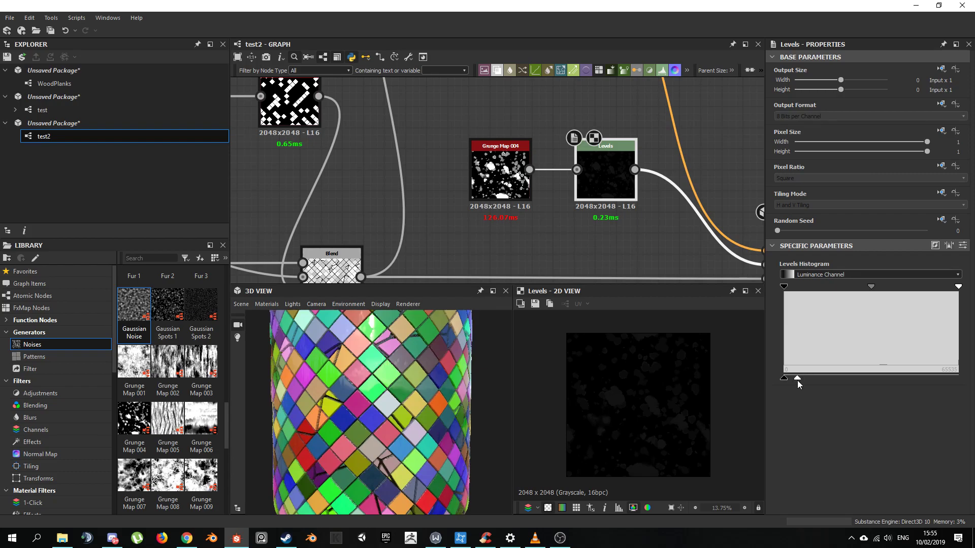
- Set the Levels output white point to a light grey somewhat below full white
{"action": "left_click_drag", "start_coordinate": [800, 380], "coordinate": [928, 384]}
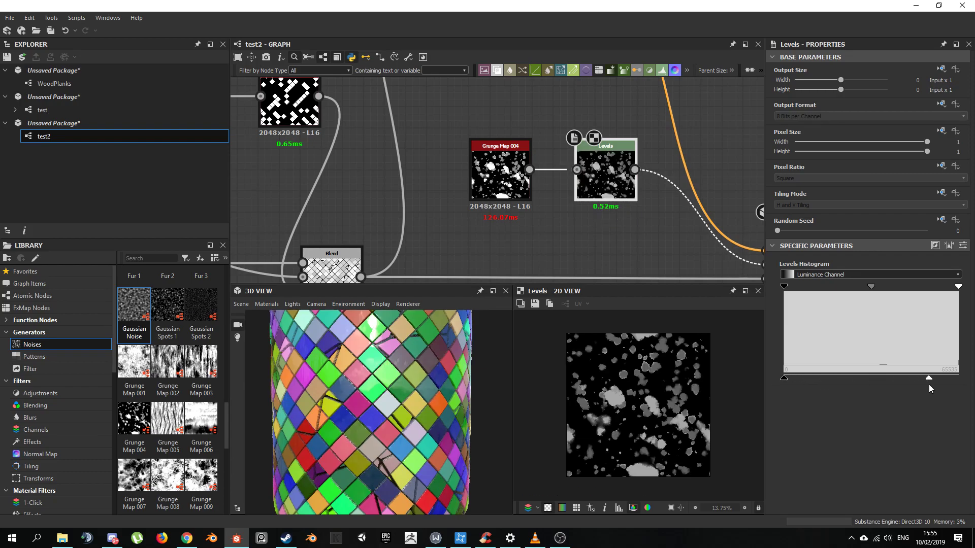
{"action": "scroll", "coordinate": [483, 400], "scroll_direction": "up", "scroll_amount": 3}
{"action": "scroll", "coordinate": [433, 409], "scroll_direction": "down", "scroll_amount": 5}
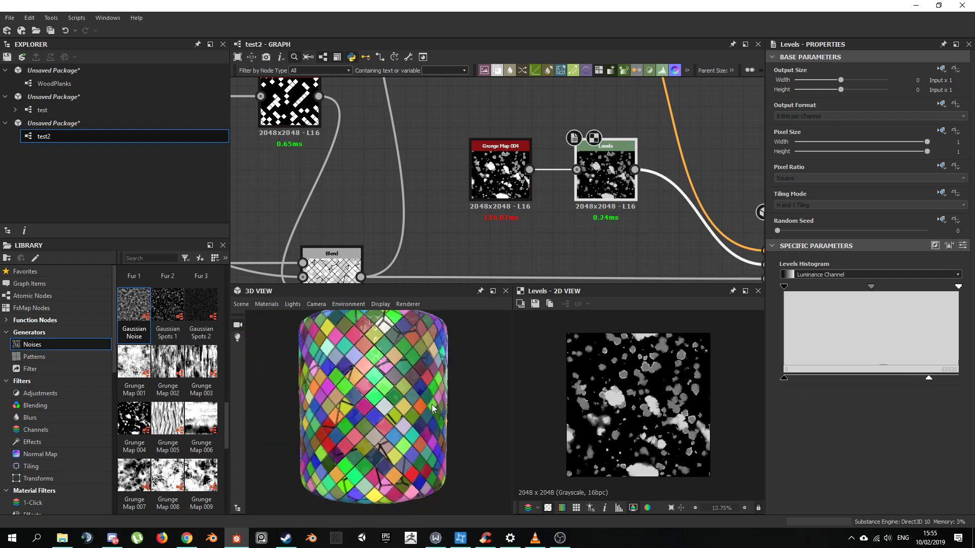
- Examine the grunge-driven reflections on the tiles from several angles and distances on the 3D cylinder
{"action": "mouse_move", "coordinate": [406, 388]}
{"action": "left_mouse_down"}
{"action": "mouse_move", "coordinate": [402, 338]}
{"action": "mouse_move", "coordinate": [414, 373]}
{"action": "mouse_move", "coordinate": [396, 373]}
{"action": "left_mouse_up"}
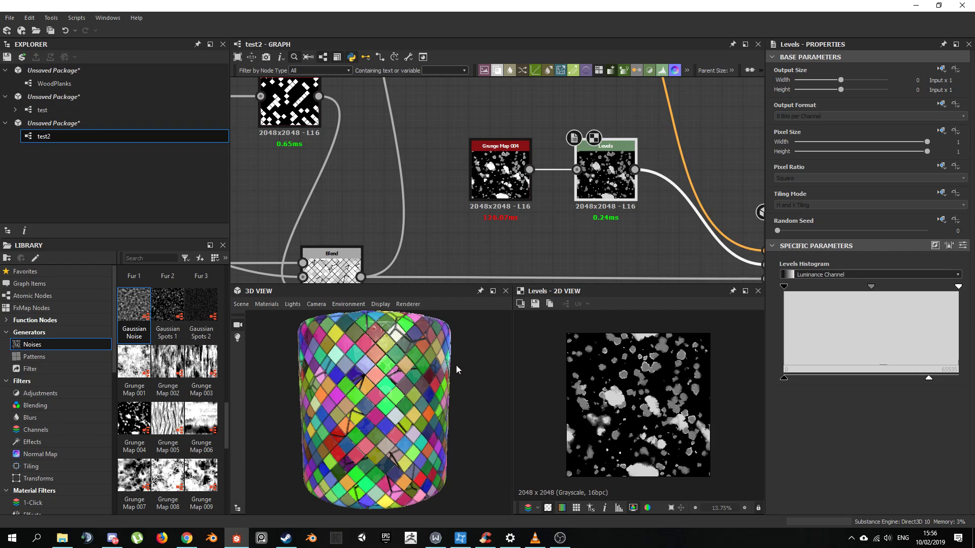
{"action": "left_click_drag", "start_coordinate": [456, 364], "coordinate": [378, 377]}
{"action": "scroll", "coordinate": [405, 382], "scroll_direction": "up", "scroll_amount": 3}
{"action": "scroll", "coordinate": [410, 380], "scroll_direction": "up", "scroll_amount": 3}
{"action": "scroll", "coordinate": [410, 382], "scroll_direction": "down", "scroll_amount": 3}
{"action": "scroll", "coordinate": [400, 379], "scroll_direction": "down", "scroll_amount": 3}
{"action": "scroll", "coordinate": [379, 382], "scroll_direction": "up", "scroll_amount": 1}
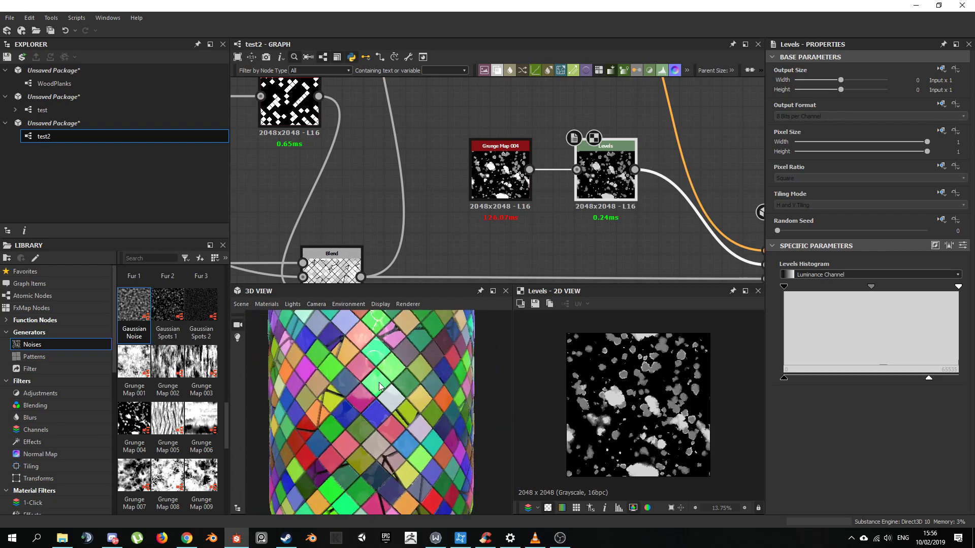
{"action": "scroll", "coordinate": [378, 385], "scroll_direction": "down", "scroll_amount": 3}
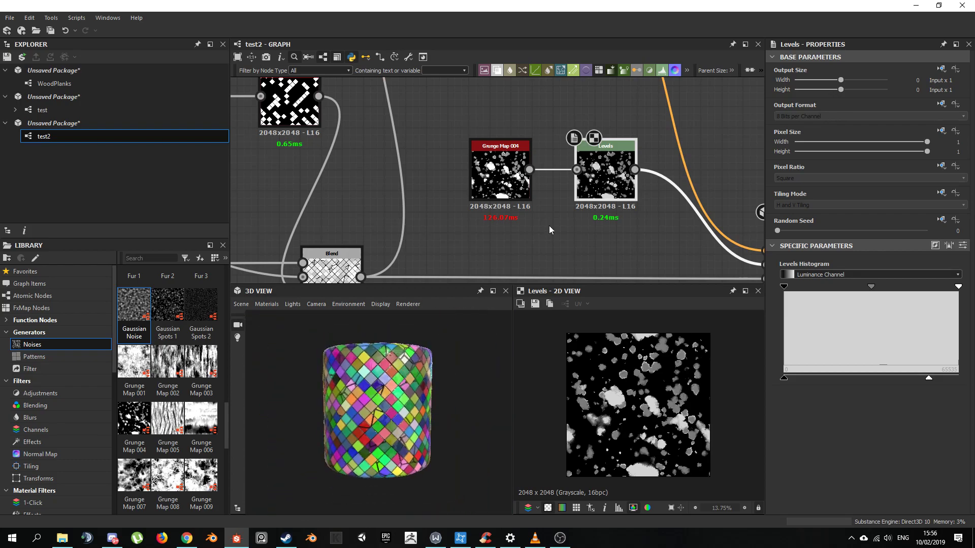
- Move the Base Material node slightly up and farther from the Levels node in the graph
{"action": "scroll", "coordinate": [549, 225], "scroll_direction": "down", "scroll_amount": 6}
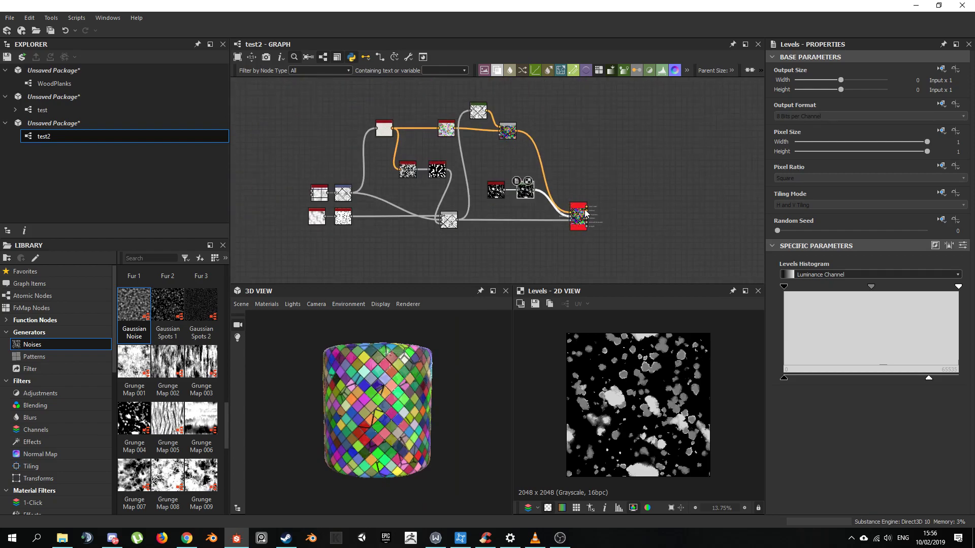
{"action": "left_click_drag", "start_coordinate": [581, 216], "coordinate": [599, 194]}
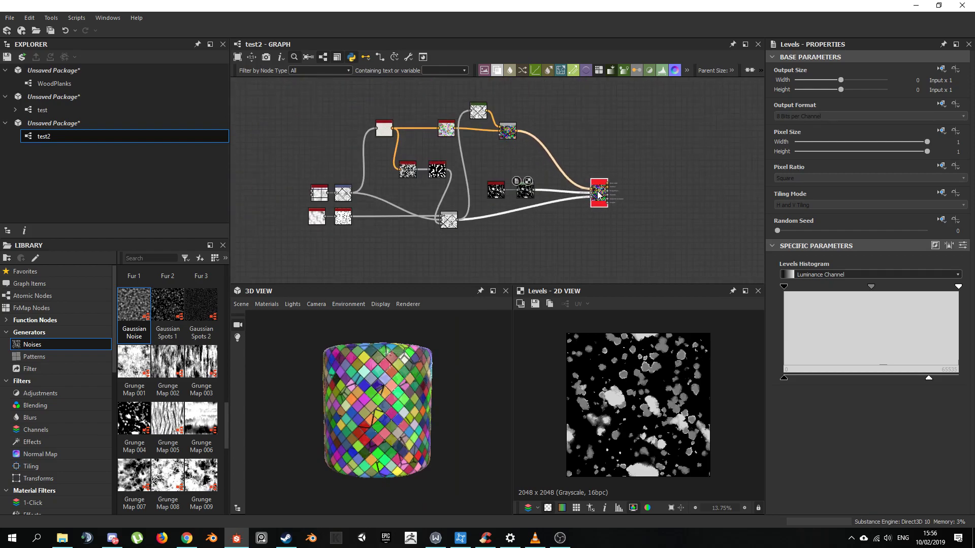
{"action": "scroll", "coordinate": [490, 189], "scroll_direction": "up", "scroll_amount": 3}
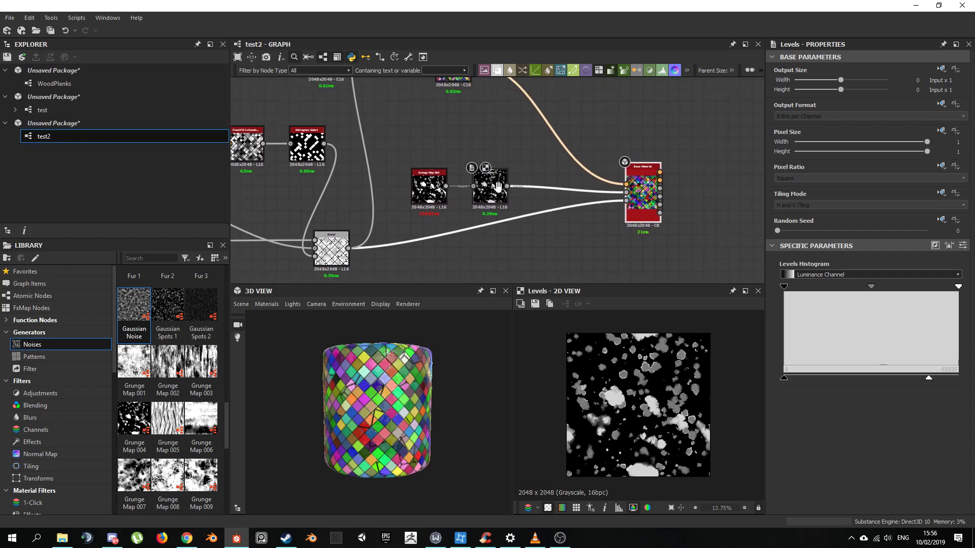
- Inspect the Grunge Map 004 node feeding the Levels node and its instance parameters
{"action": "scroll", "coordinate": [446, 166], "scroll_direction": "up", "scroll_amount": 2}
{"action": "scroll", "coordinate": [446, 177], "scroll_direction": "down", "scroll_amount": 3}
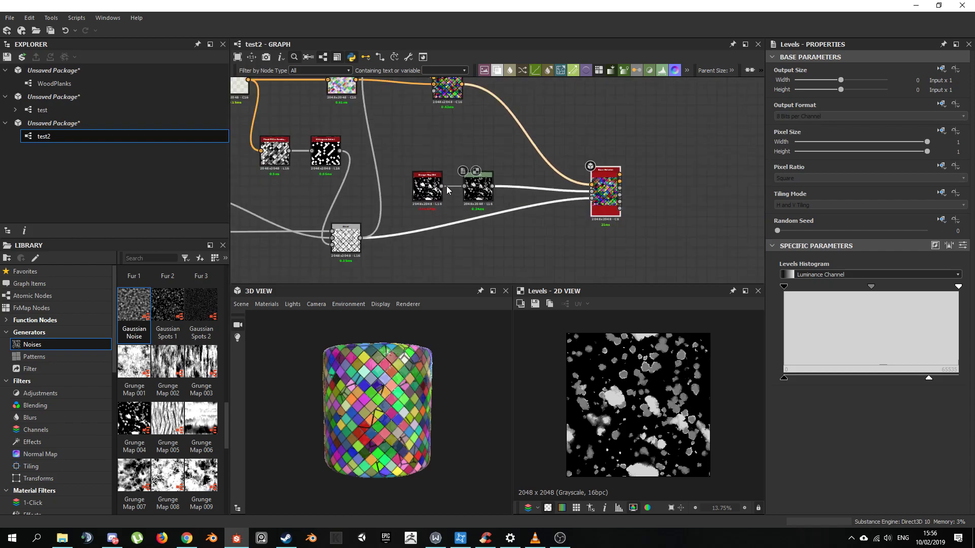
{"action": "scroll", "coordinate": [426, 180], "scroll_direction": "up", "scroll_amount": 2}
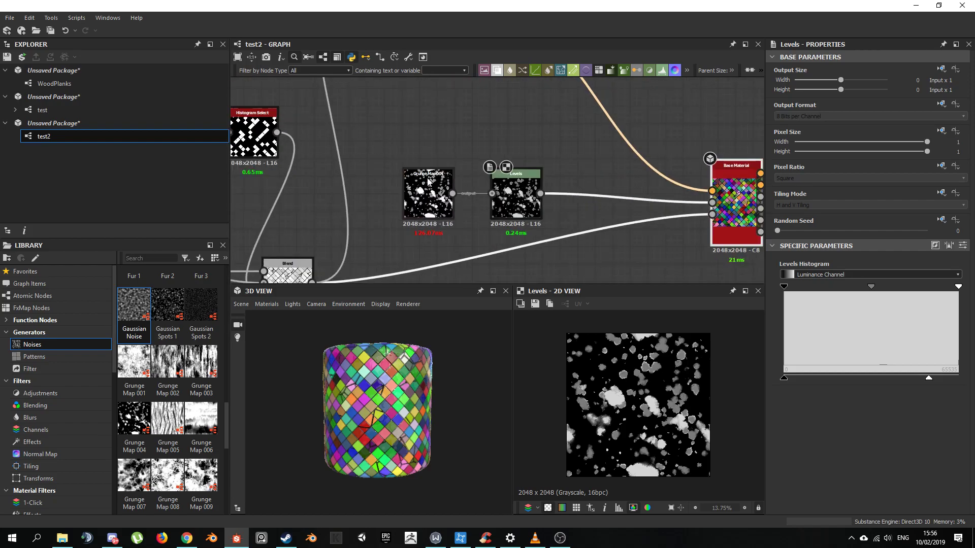
{"action": "scroll", "coordinate": [429, 180], "scroll_direction": "up", "scroll_amount": 2}
{"action": "left_click", "coordinate": [440, 198]}
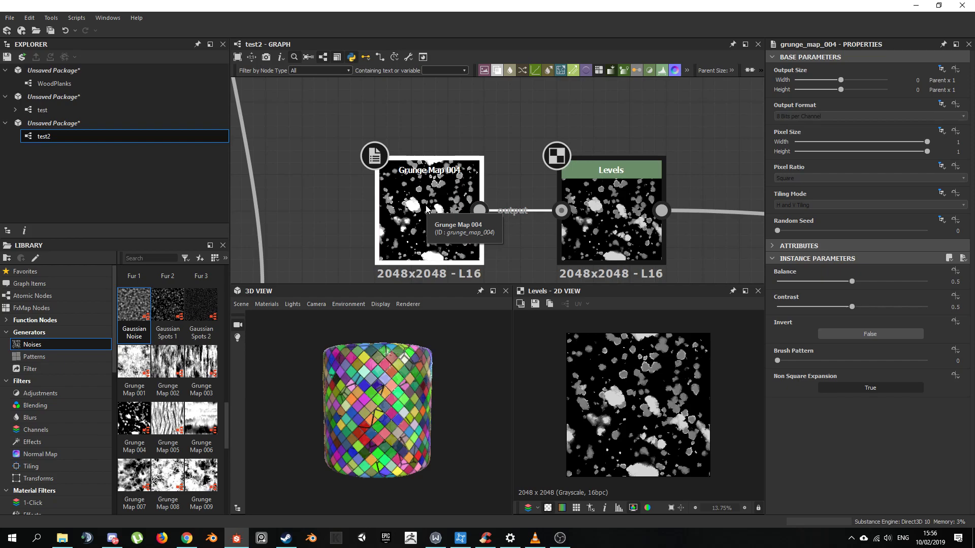
{"action": "scroll", "coordinate": [427, 208], "scroll_direction": "up", "scroll_amount": 2}
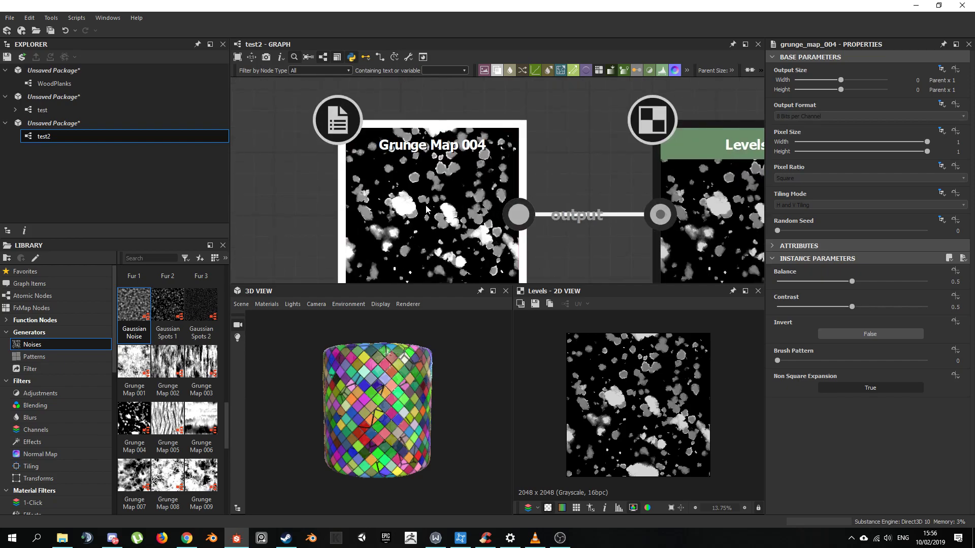
{"action": "scroll", "coordinate": [475, 168], "scroll_direction": "down", "scroll_amount": 2}
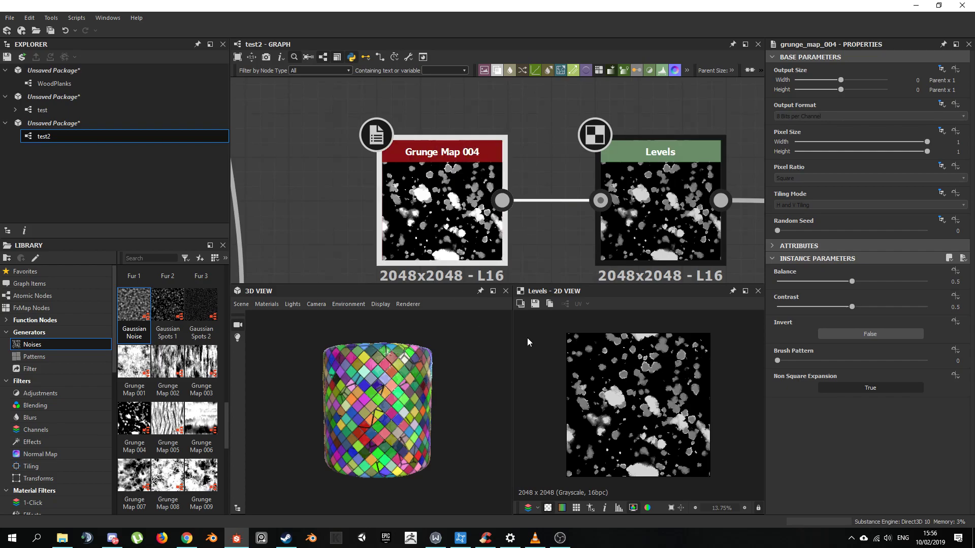
- Start saving the Levels preview as a bitmap image and cancel the export
{"action": "left_click", "coordinate": [536, 303]}
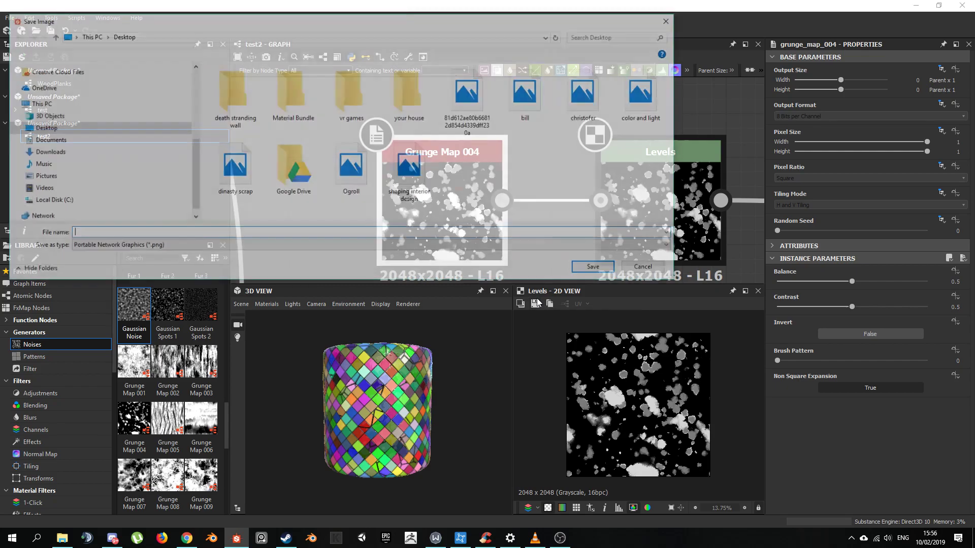
{"action": "left_click", "coordinate": [648, 269]}
{"action": "scroll", "coordinate": [476, 178], "scroll_direction": "down", "scroll_amount": 5}
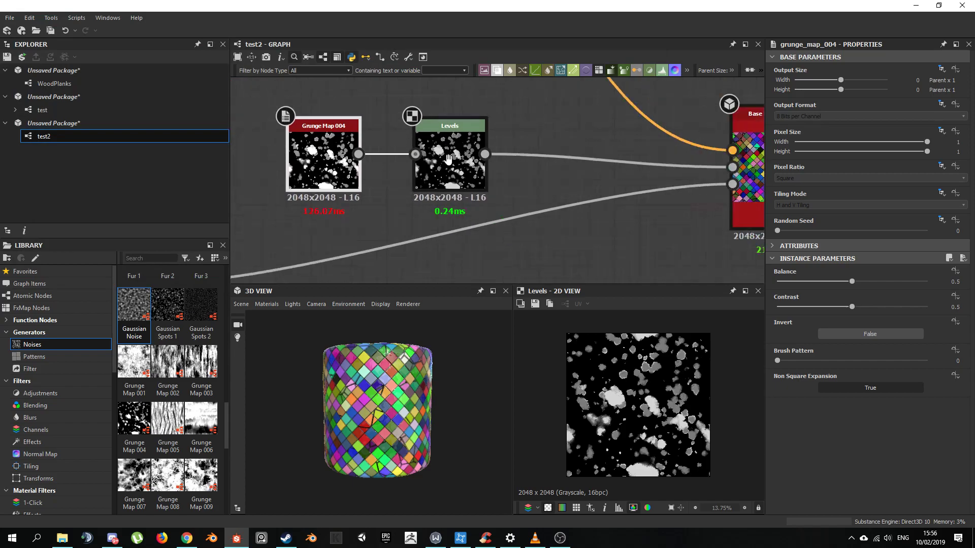
{"action": "scroll", "coordinate": [476, 178], "scroll_direction": "down", "scroll_amount": 1}
{"action": "middle_click_drag", "start_coordinate": [459, 179], "coordinate": [507, 191]}
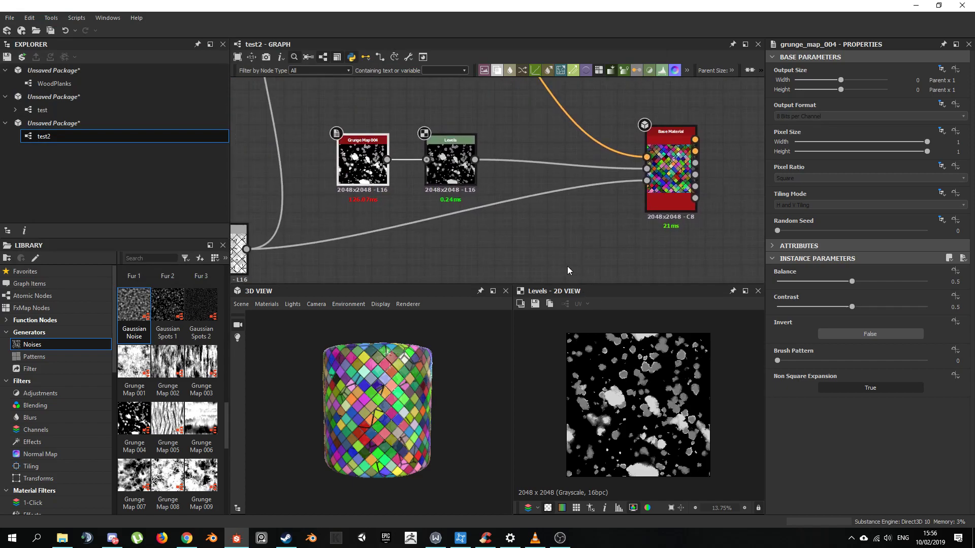
{"action": "mouse_move", "coordinate": [579, 209]}
{"action": "middle_mouse_down"}
{"action": "mouse_move", "coordinate": [513, 248]}
{"action": "mouse_move", "coordinate": [502, 227]}
{"action": "mouse_move", "coordinate": [570, 209]}
{"action": "middle_mouse_up"}
{"action": "scroll", "coordinate": [511, 230], "scroll_direction": "down", "scroll_amount": 1}
{"action": "middle_click_drag", "start_coordinate": [501, 198], "coordinate": [347, 193]}
{"action": "scroll", "coordinate": [494, 182], "scroll_direction": "up", "scroll_amount": 3}
{"action": "middle_click_drag", "start_coordinate": [522, 186], "coordinate": [460, 186]}
{"action": "scroll", "coordinate": [643, 148], "scroll_direction": "down", "scroll_amount": 2}
- Preview the Base Material's Base Color, Normal, Roughness and Ambient Occlusion outputs one after another in the 2D view
{"action": "middle_click_drag", "start_coordinate": [643, 148], "coordinate": [540, 148]}
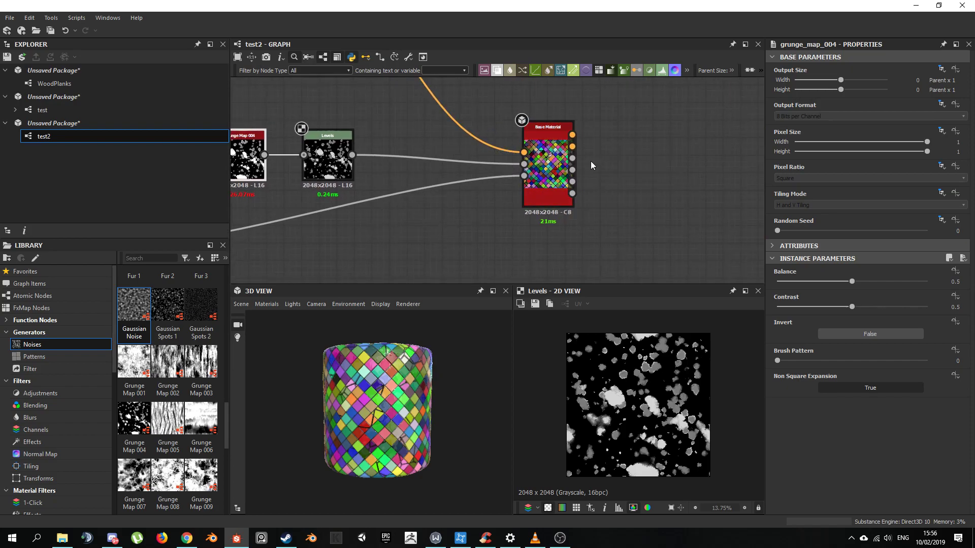
{"action": "scroll", "coordinate": [552, 133], "scroll_direction": "up", "scroll_amount": 2}
{"action": "left_click", "coordinate": [587, 137]}
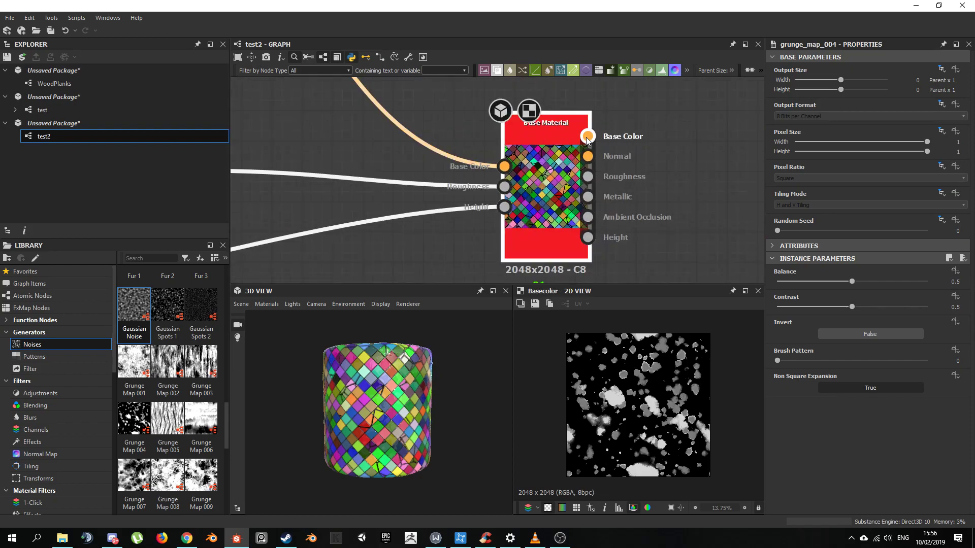
{"action": "left_click_drag", "start_coordinate": [588, 137], "coordinate": [662, 374]}
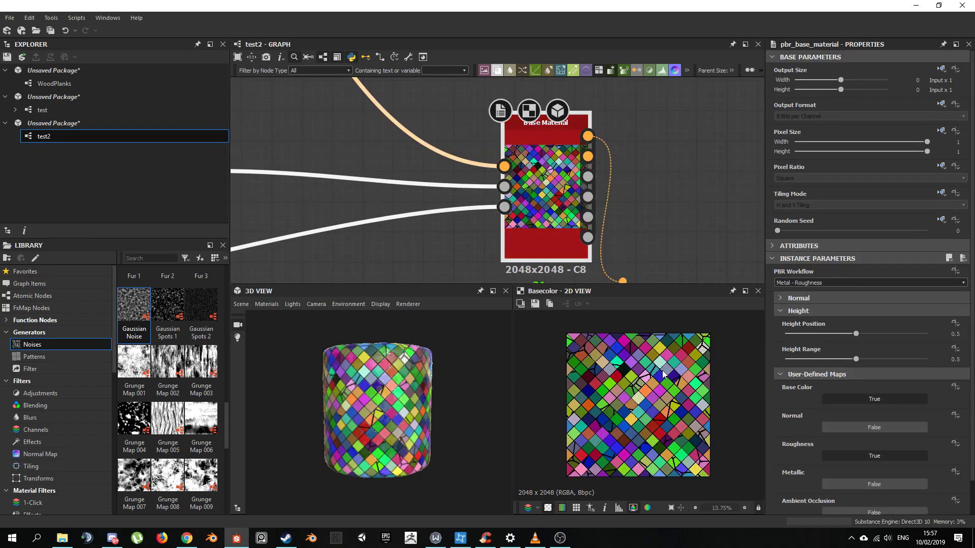
{"action": "left_click", "coordinate": [588, 156]}
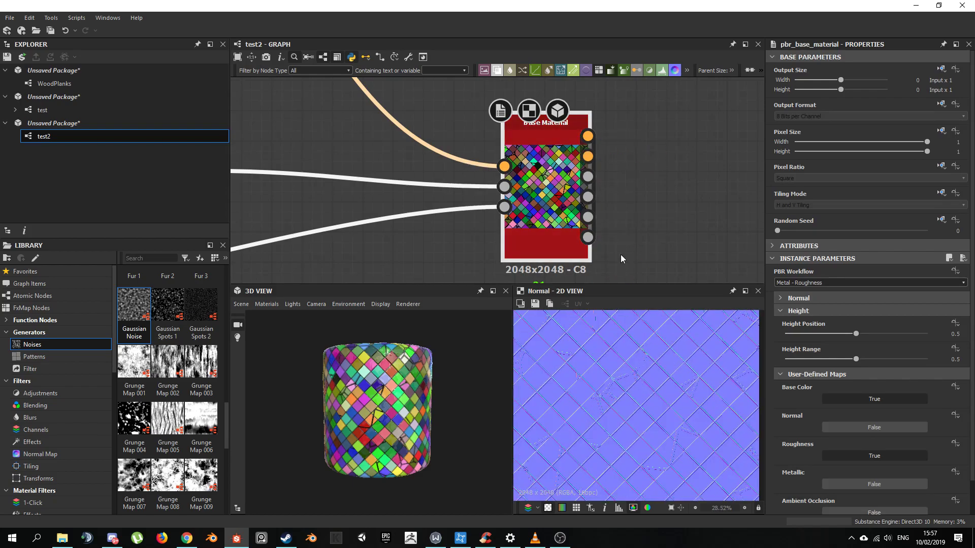
{"action": "left_click", "coordinate": [587, 177]}
{"action": "scroll", "coordinate": [626, 389], "scroll_direction": "down", "scroll_amount": 4}
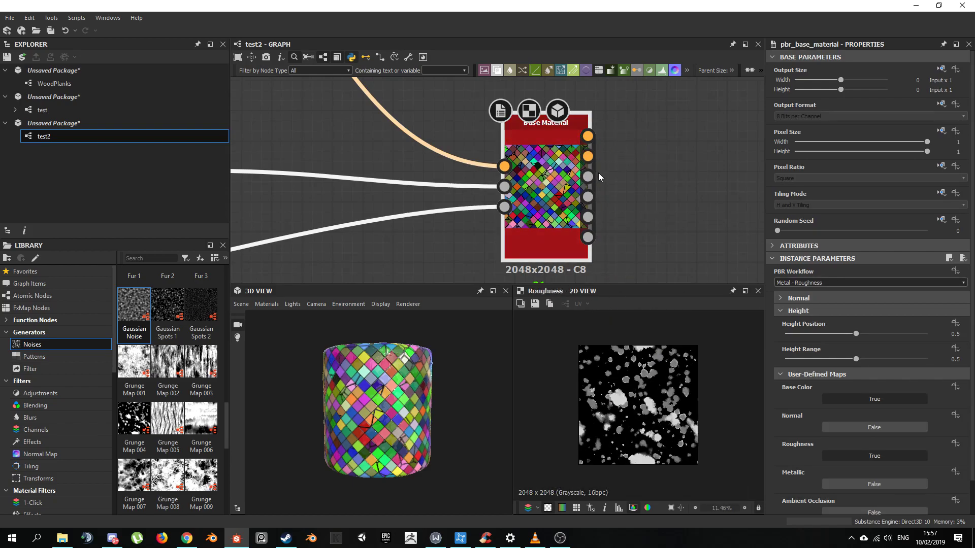
{"action": "left_click_drag", "start_coordinate": [590, 197], "coordinate": [592, 217]}
{"action": "left_click", "coordinate": [587, 217]}
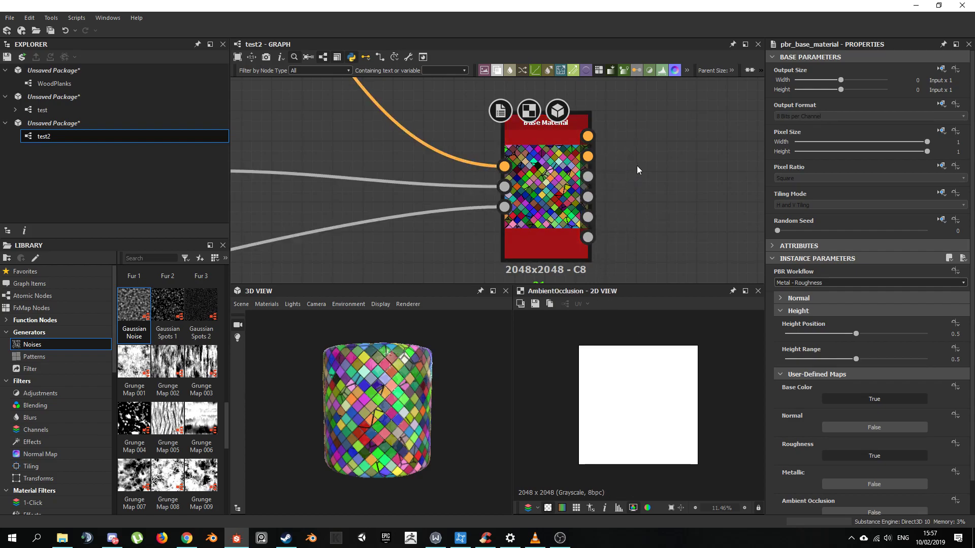
- Create output nodes for all visible outputs of the Base Material node, leaving out the hidden connectors
{"action": "scroll", "coordinate": [632, 184], "scroll_direction": "down", "scroll_amount": 3}
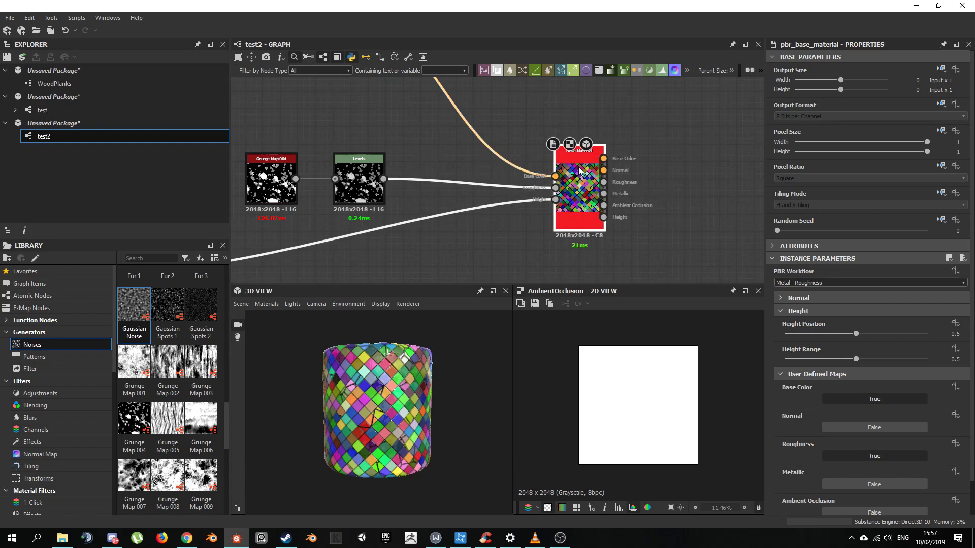
{"action": "scroll", "coordinate": [579, 170], "scroll_direction": "up", "scroll_amount": 1}
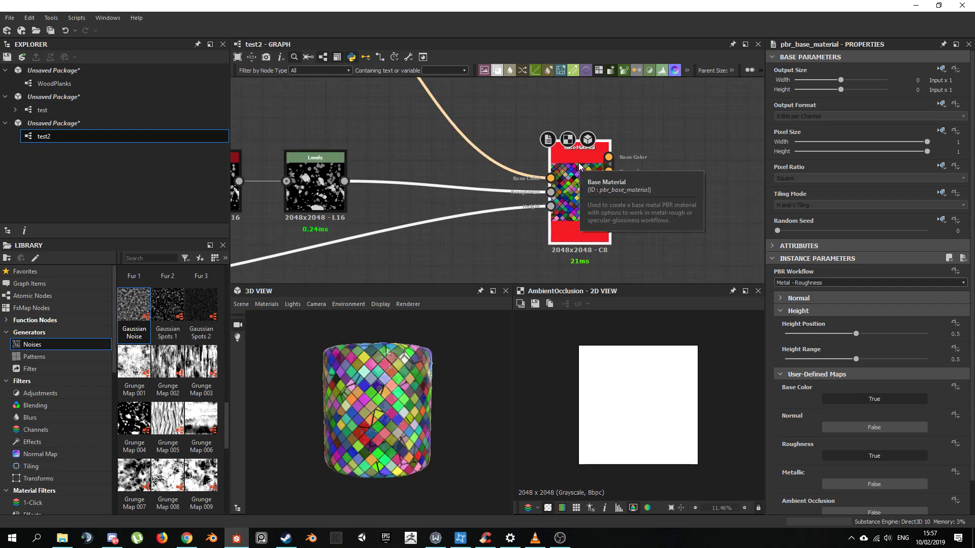
{"action": "right_click", "coordinate": [579, 165]}
{"action": "mouse_move", "coordinate": [654, 282]}
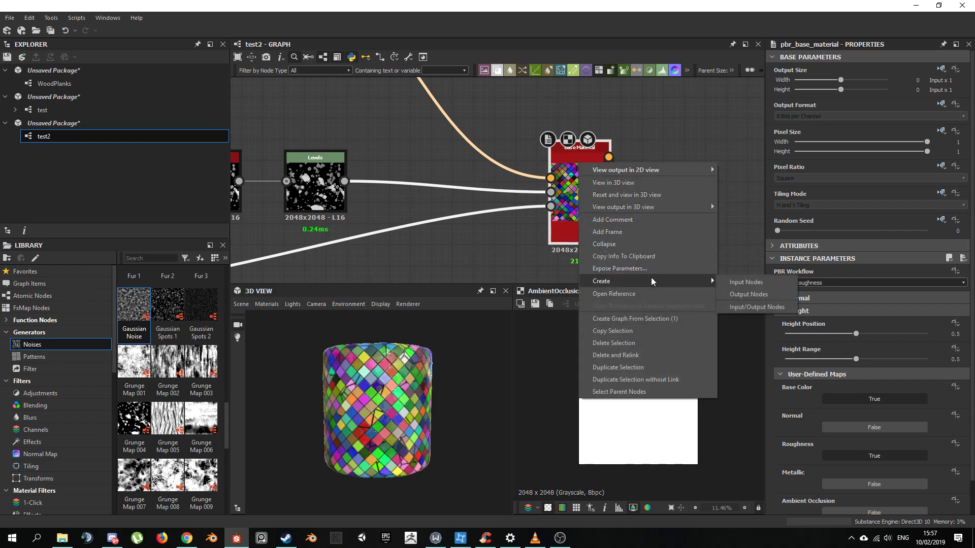
{"action": "left_click", "coordinate": [751, 295]}
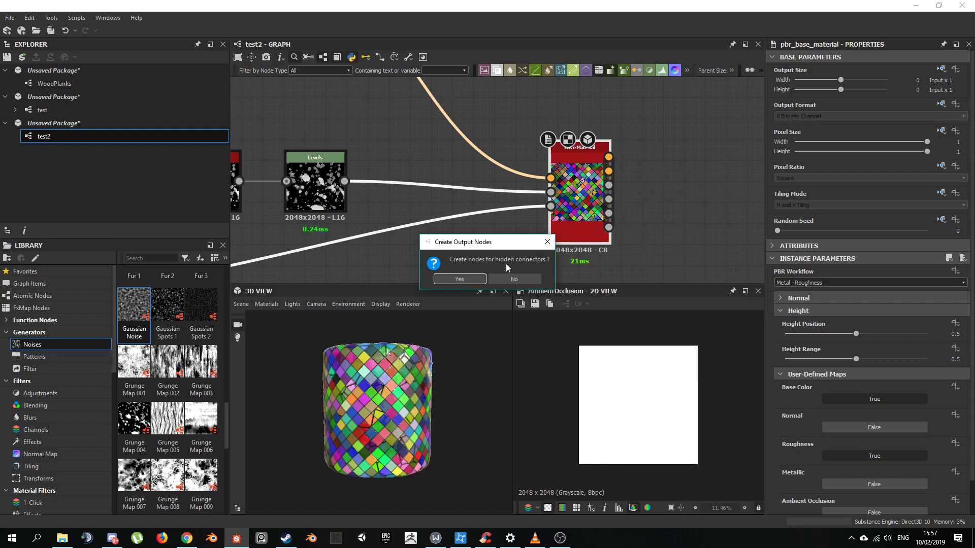
{"action": "left_click", "coordinate": [522, 279]}
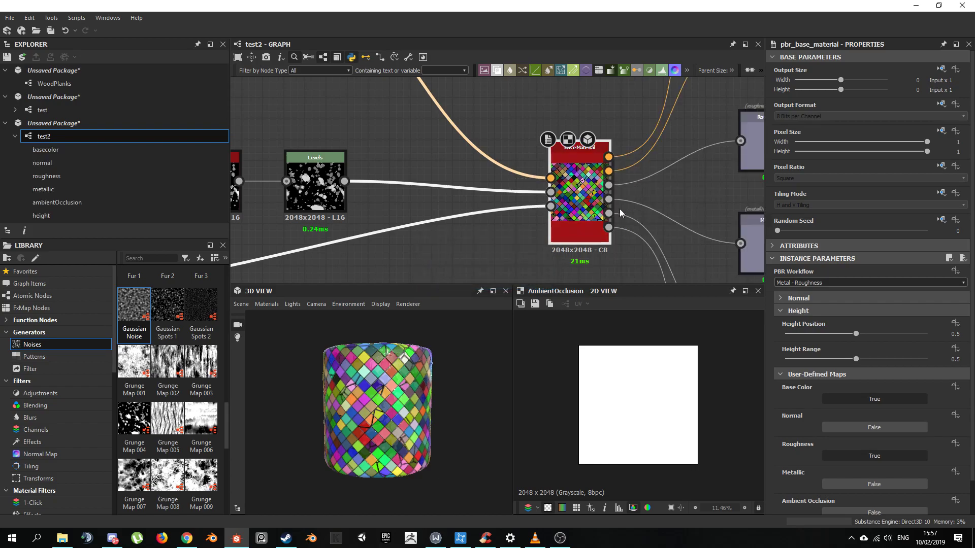
{"action": "scroll", "coordinate": [638, 196], "scroll_direction": "down", "scroll_amount": 4}
{"action": "middle_click_drag", "start_coordinate": [655, 192], "coordinate": [556, 187]}
{"action": "scroll", "coordinate": [622, 176], "scroll_direction": "down", "scroll_amount": 3}
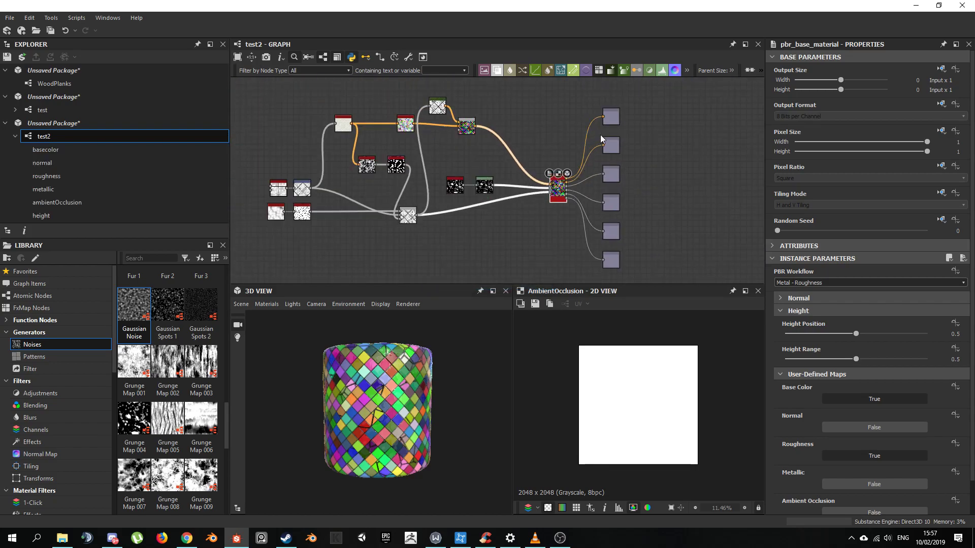
- Preview the basecolor, normal and roughness output nodes of the test2 graph one after another in the 2D view
{"action": "double_click", "coordinate": [617, 117]}
{"action": "double_click", "coordinate": [612, 147]}
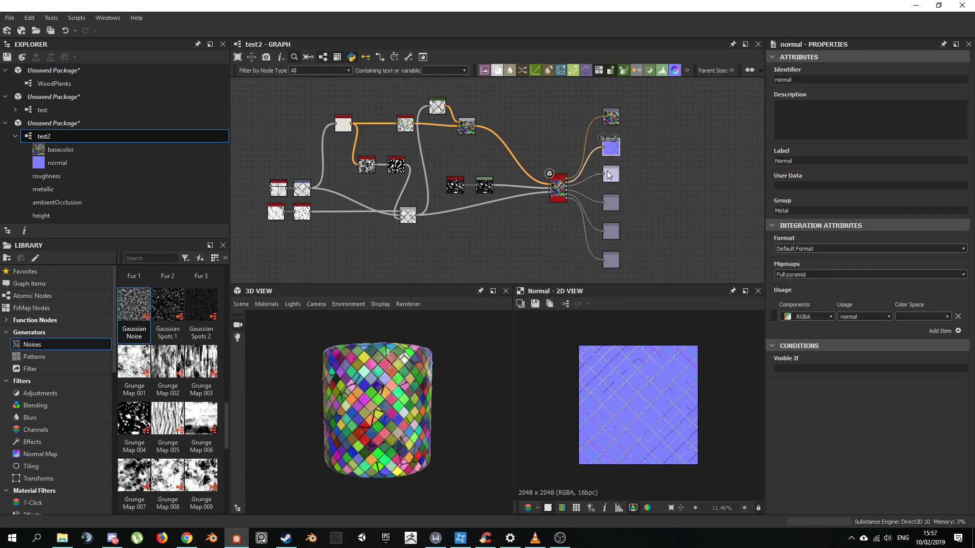
{"action": "double_click", "coordinate": [611, 174]}
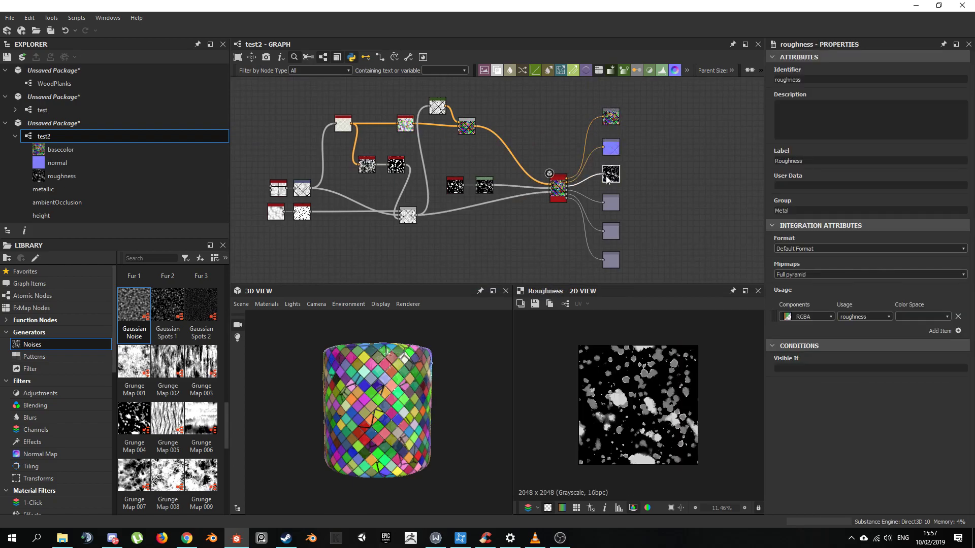
- Examine the bitmap export settings for the test2 graph's outputs and close them without exporting
{"action": "right_click", "coordinate": [111, 135]}
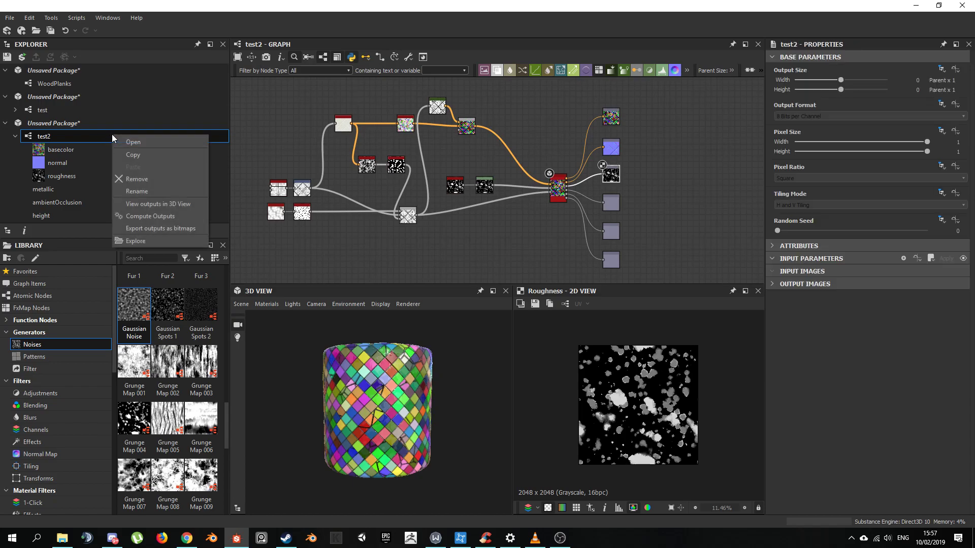
{"action": "left_click", "coordinate": [152, 229]}
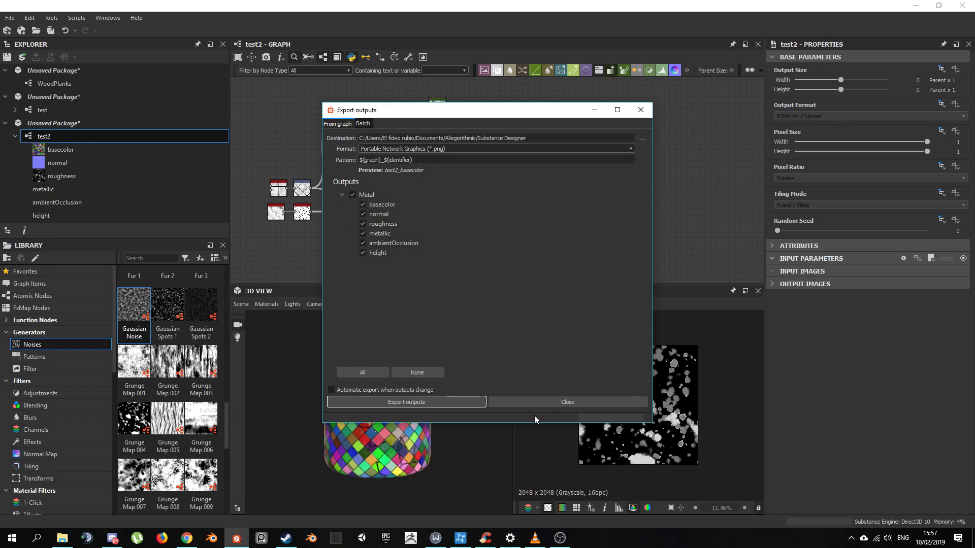
{"action": "left_click", "coordinate": [545, 402]}
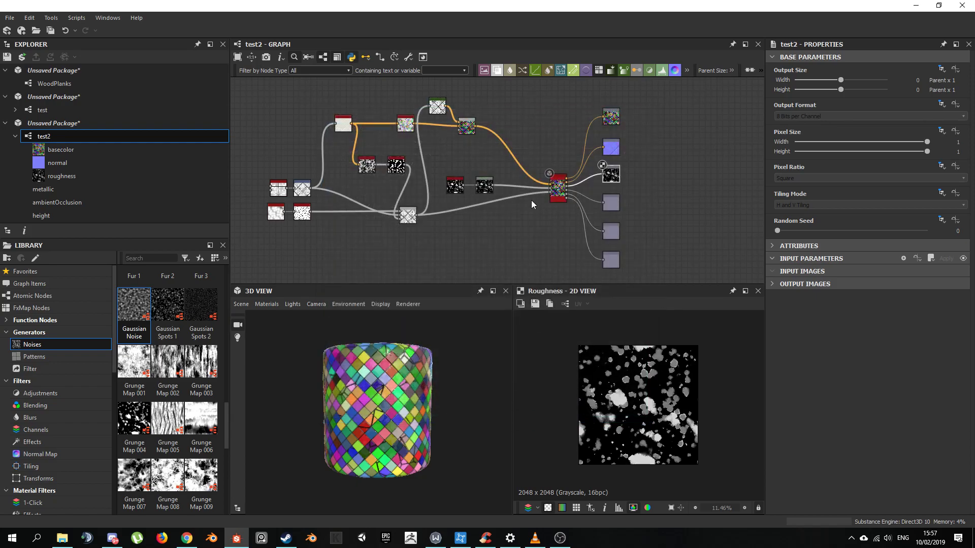
- Open the test graph and examine its cracked tile material on the cylinder in the 3D view
{"action": "left_click", "coordinate": [81, 111]}
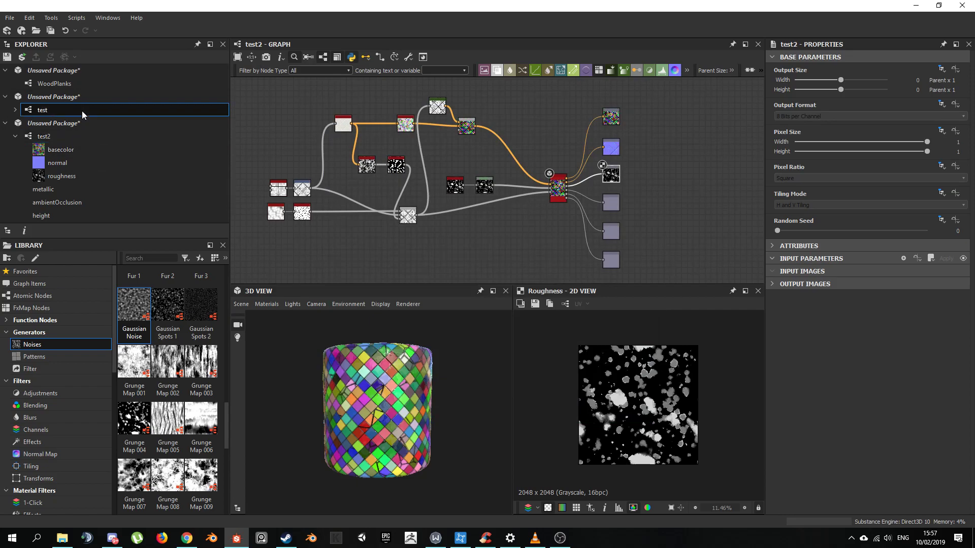
{"action": "double_click", "coordinate": [81, 111]}
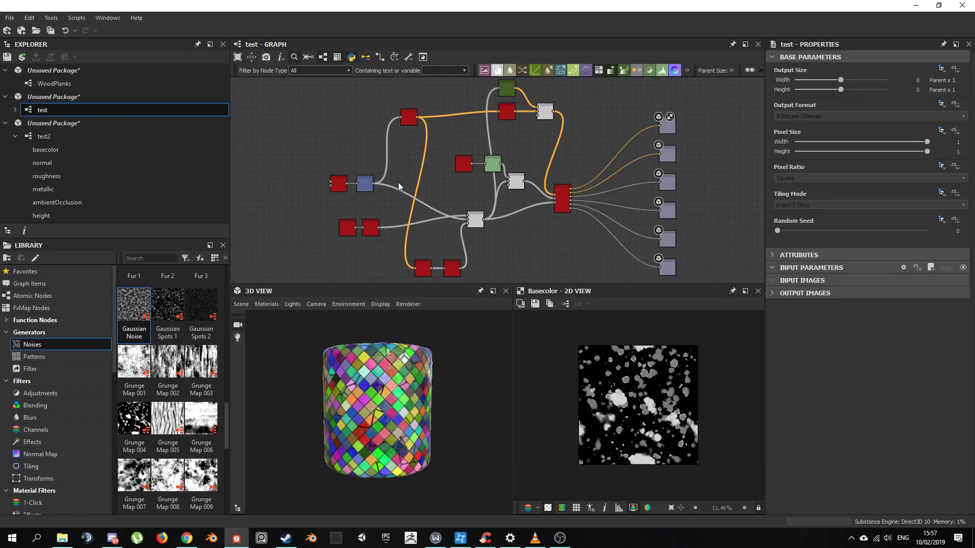
{"action": "scroll", "coordinate": [429, 343], "scroll_direction": "up", "scroll_amount": 3}
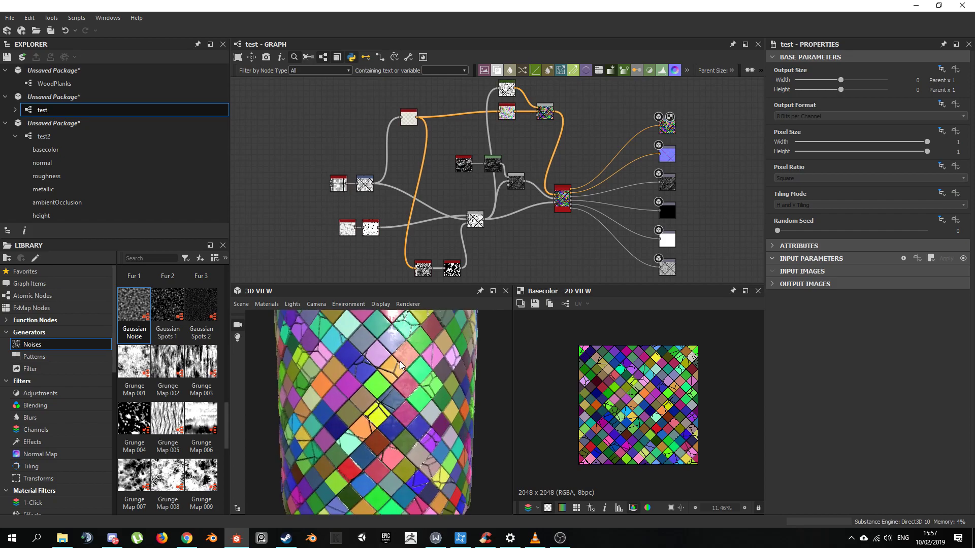
{"action": "left_click_drag", "start_coordinate": [448, 414], "coordinate": [384, 373]}
{"action": "scroll", "coordinate": [384, 373], "scroll_direction": "down", "scroll_amount": 5}
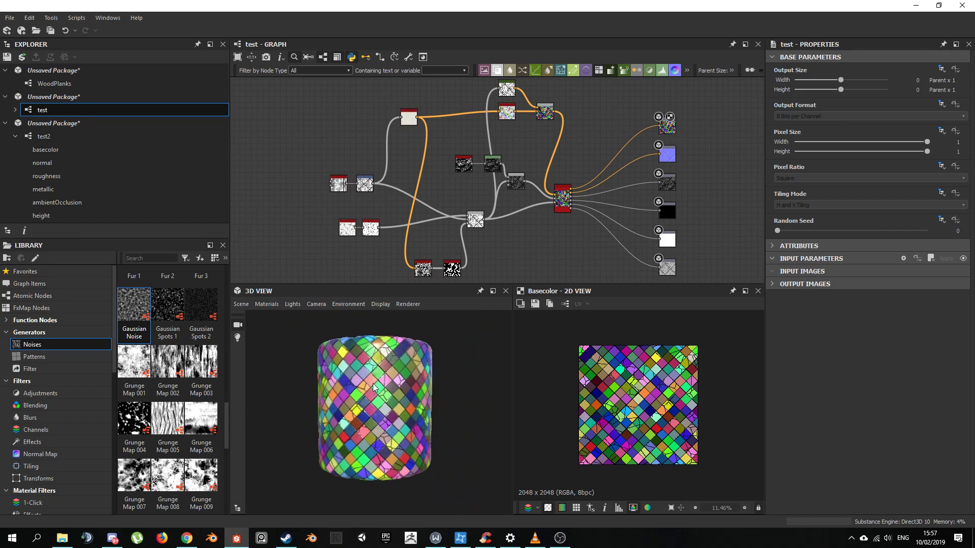
- Open the WoodPlanks graph and examine its Base Material, fed by the lower Tile Sampler, on the 3D cylinder
{"action": "left_click", "coordinate": [88, 81]}
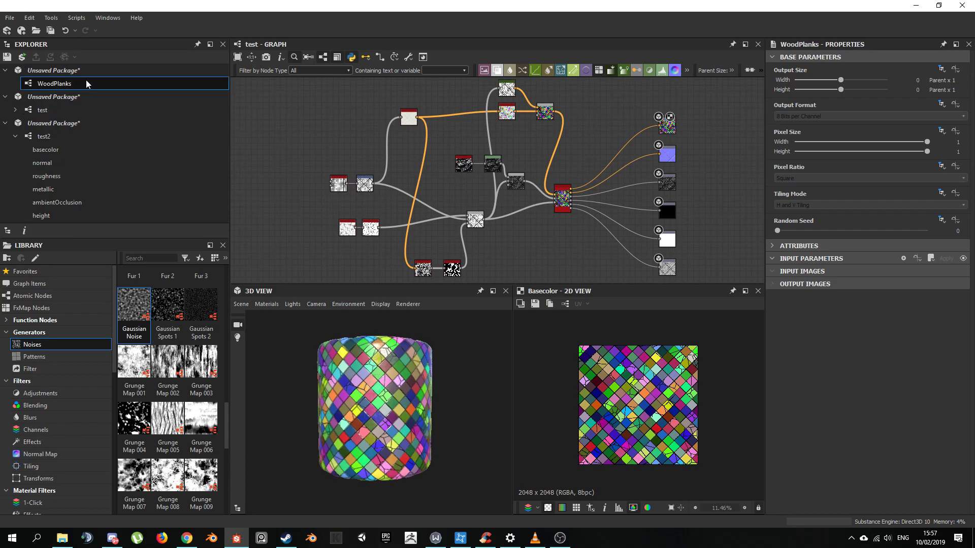
{"action": "double_click", "coordinate": [86, 81]}
{"action": "middle_click_drag", "start_coordinate": [601, 175], "coordinate": [480, 152]}
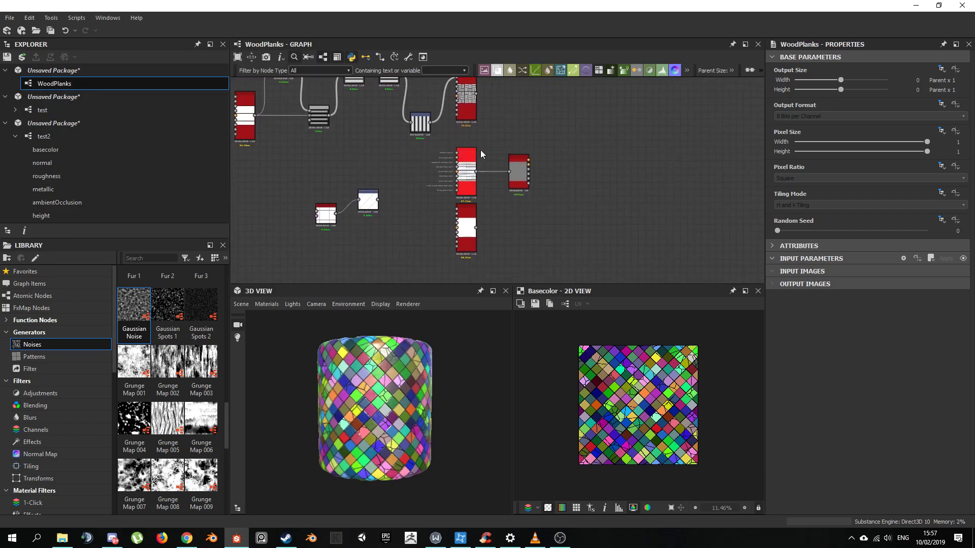
{"action": "middle_click_drag", "start_coordinate": [578, 152], "coordinate": [564, 165]}
{"action": "scroll", "coordinate": [495, 156], "scroll_direction": "up", "scroll_amount": 4}
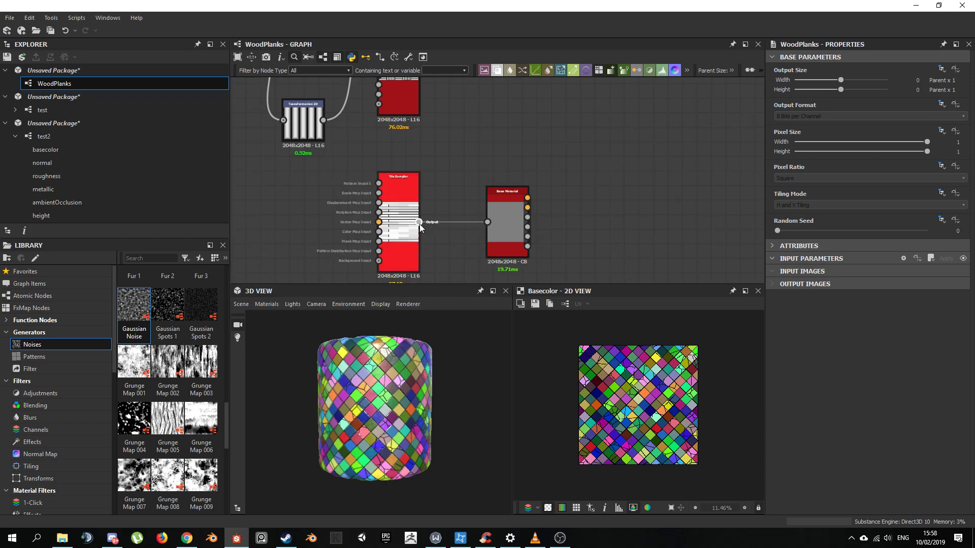
{"action": "left_click_drag", "start_coordinate": [376, 363], "coordinate": [378, 365]}
{"action": "scroll", "coordinate": [415, 384], "scroll_direction": "up", "scroll_amount": 5}
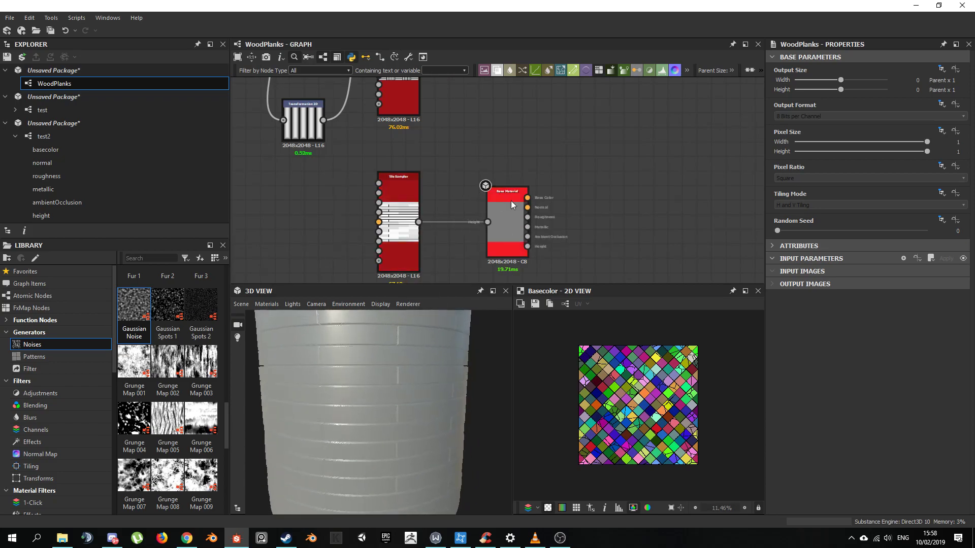
- Move the Base Material node beside the woven-pattern Tile Sampler and connect that sampler's output to its Height input
{"action": "left_click_drag", "start_coordinate": [511, 200], "coordinate": [505, 114]}
{"action": "middle_click_drag", "start_coordinate": [491, 111], "coordinate": [486, 219]}
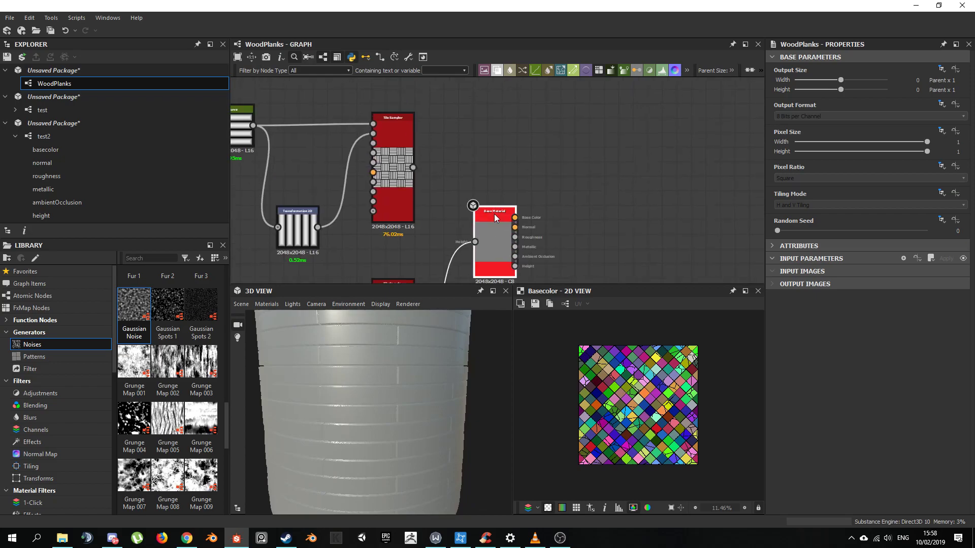
{"action": "left_click_drag", "start_coordinate": [494, 215], "coordinate": [494, 155]}
{"action": "mouse_move", "coordinate": [388, 237]}
{"action": "middle_mouse_down"}
{"action": "mouse_move", "coordinate": [444, 136]}
{"action": "mouse_move", "coordinate": [390, 236]}
{"action": "middle_mouse_up"}
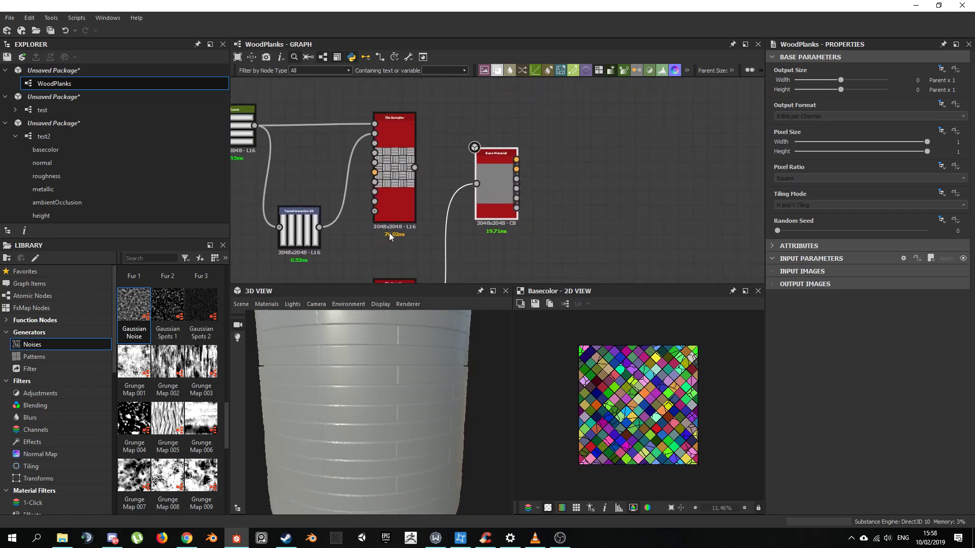
{"action": "left_click_drag", "start_coordinate": [418, 164], "coordinate": [486, 189]}
{"action": "left_click", "coordinate": [477, 192]}
- Examine the woven plank relief on the 3D cylinder and the overall node layout of the WoodPlanks graph
{"action": "scroll", "coordinate": [374, 376], "scroll_direction": "down", "scroll_amount": 3}
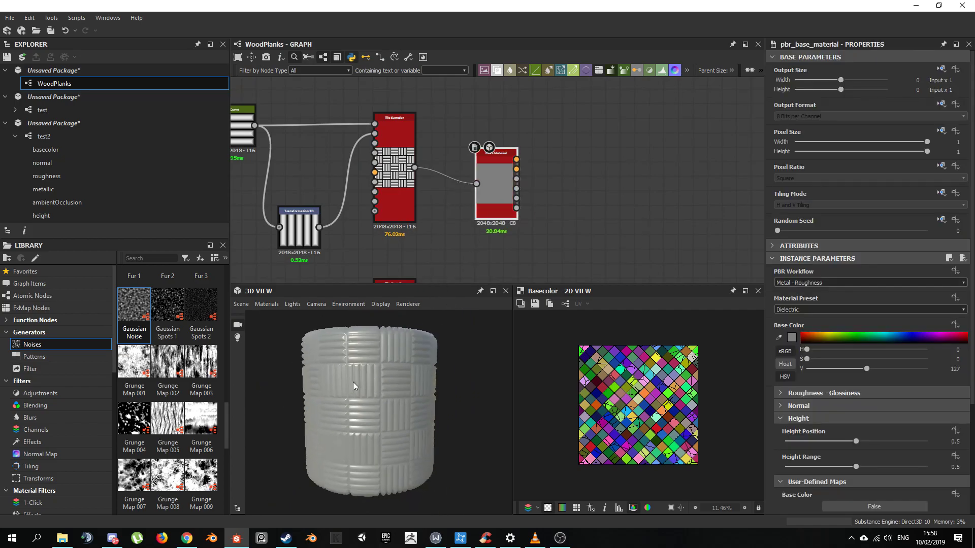
{"action": "left_click_drag", "start_coordinate": [353, 382], "coordinate": [394, 329]}
{"action": "scroll", "coordinate": [379, 373], "scroll_direction": "up", "scroll_amount": 4}
{"action": "scroll", "coordinate": [392, 395], "scroll_direction": "down", "scroll_amount": 4}
{"action": "scroll", "coordinate": [476, 237], "scroll_direction": "down", "scroll_amount": 3}
{"action": "middle_click_drag", "start_coordinate": [476, 237], "coordinate": [502, 160]}
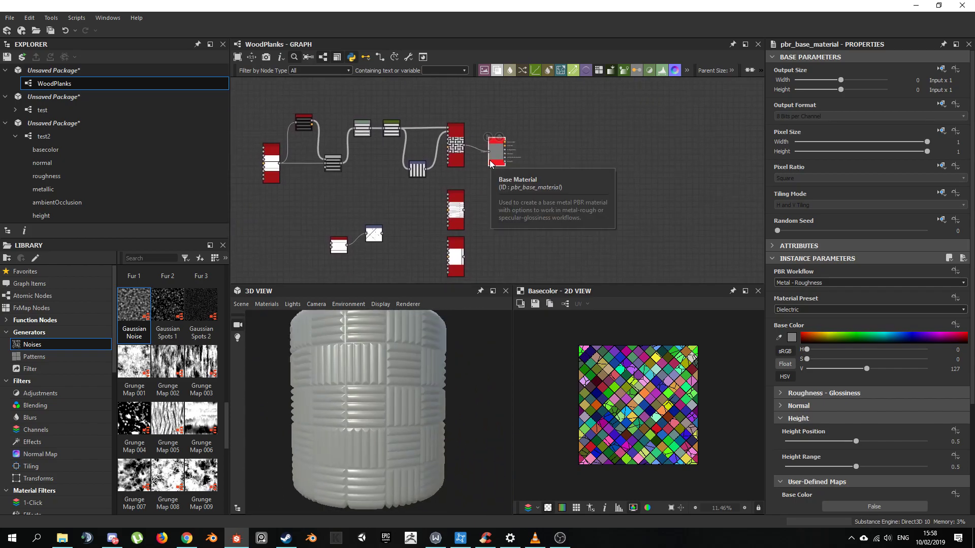